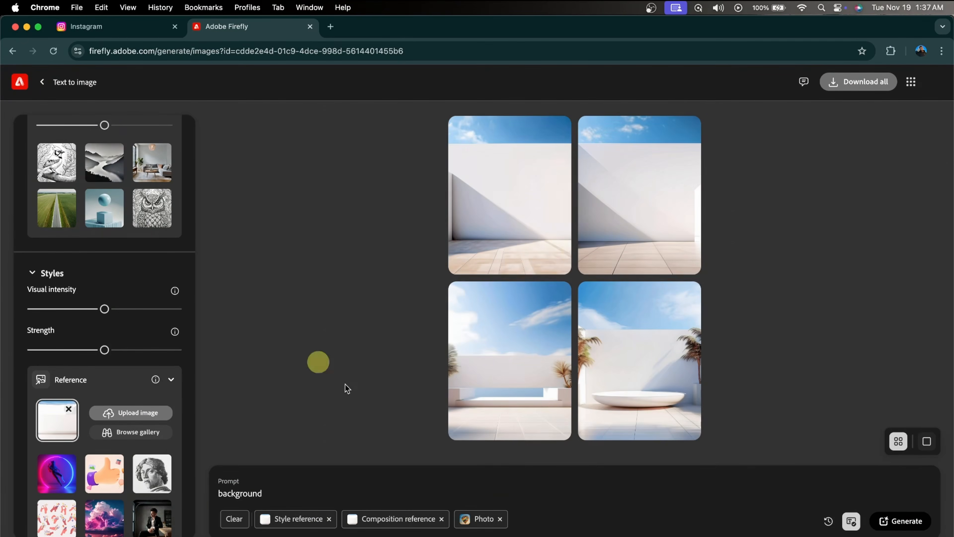
Preview the generated white-wall background images one after another at full size
left_click(526, 247)
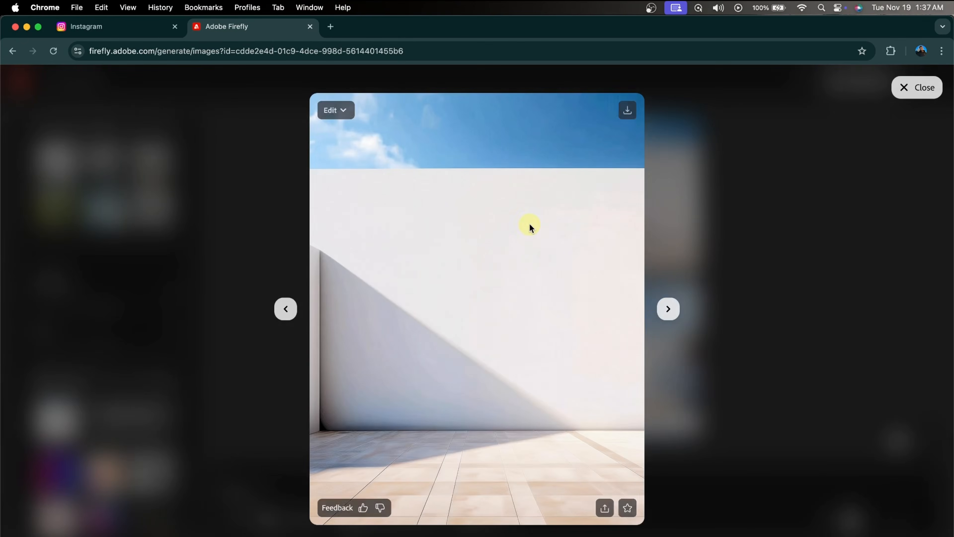
left_click(667, 310)
left_click(668, 310)
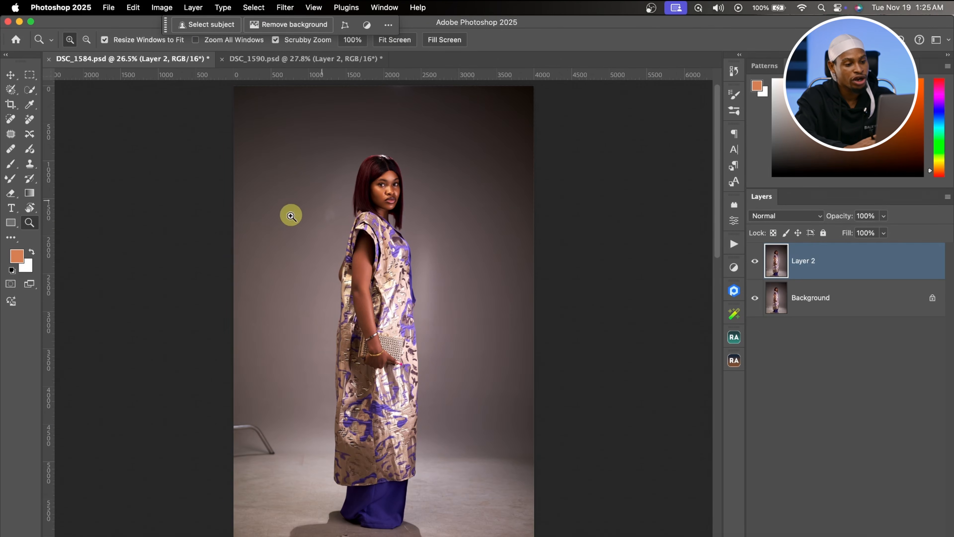
Examine the portrait up close in Photoshop, comparing it with and without Layer 2 and inspecting the dress, chair leg and floor
left_click_drag(386, 192, 365, 171)
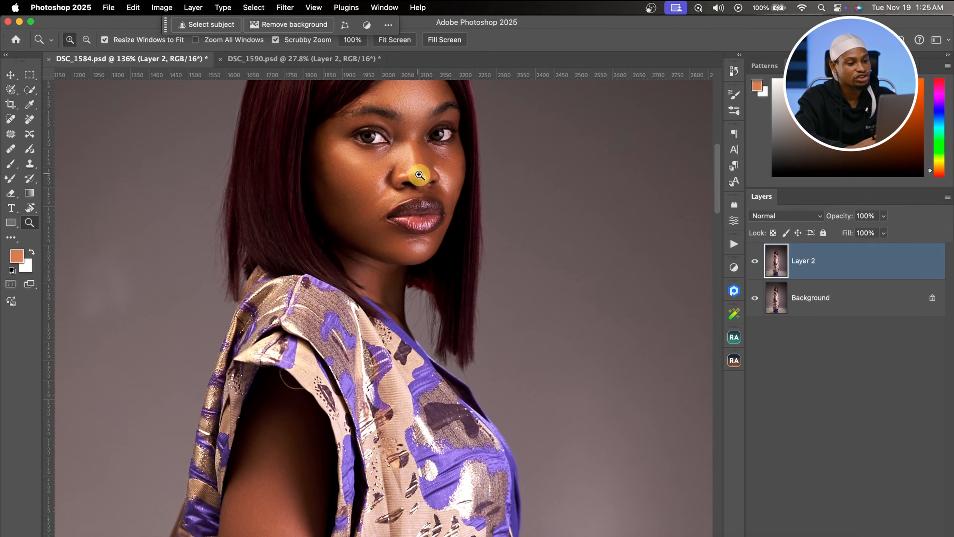
left_click(756, 262)
left_click(756, 261)
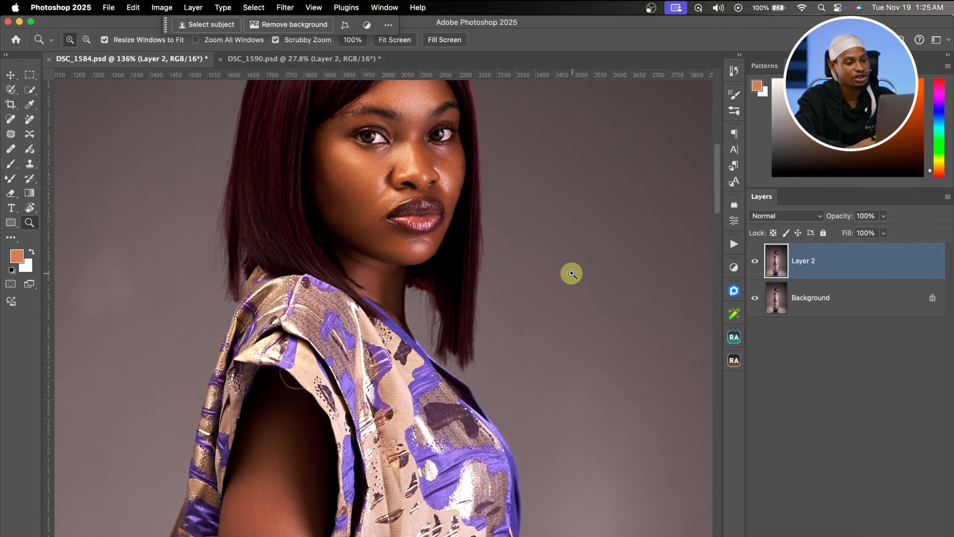
left_click_drag(572, 271, 503, 271)
left_click_drag(564, 347, 503, 249)
left_click_drag(306, 404, 334, 397)
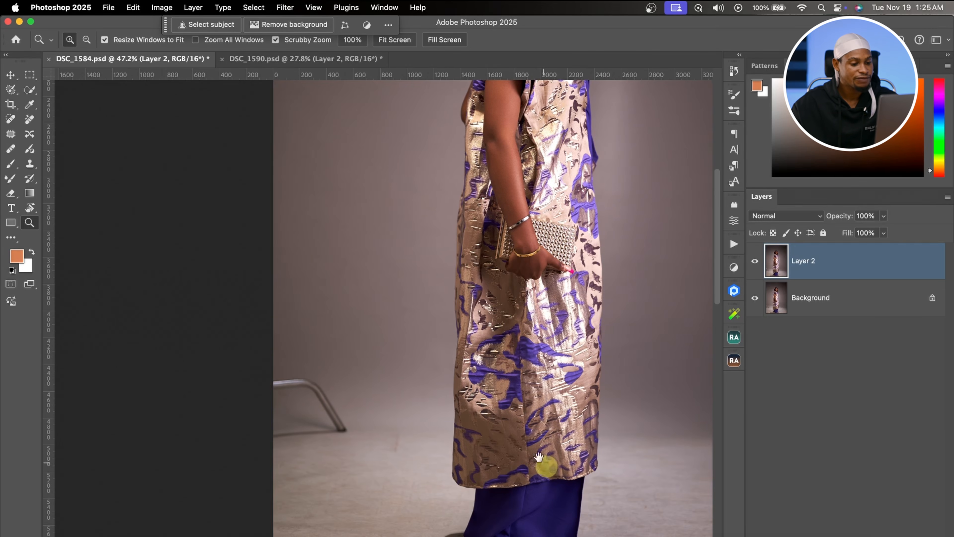
left_click_drag(545, 465, 486, 277)
left_click_drag(428, 405, 478, 395)
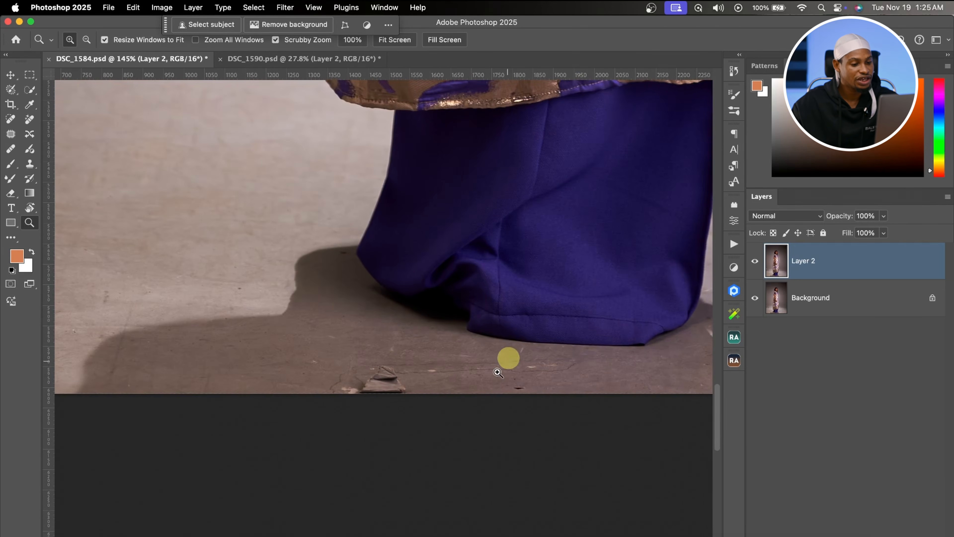
left_click_drag(488, 362, 410, 380)
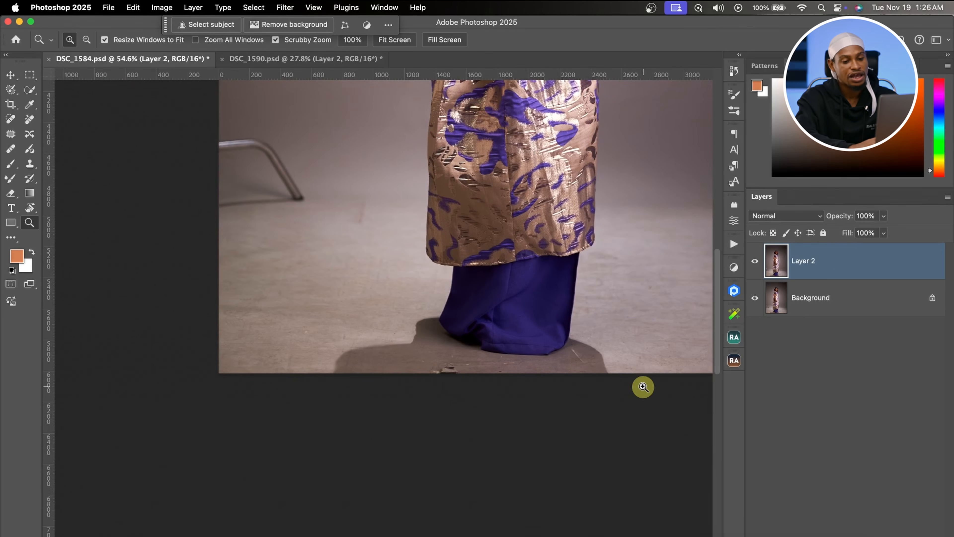
On a new empty layer, brush over the metal chair leg with the Remove tool at size 100
left_click(921, 536)
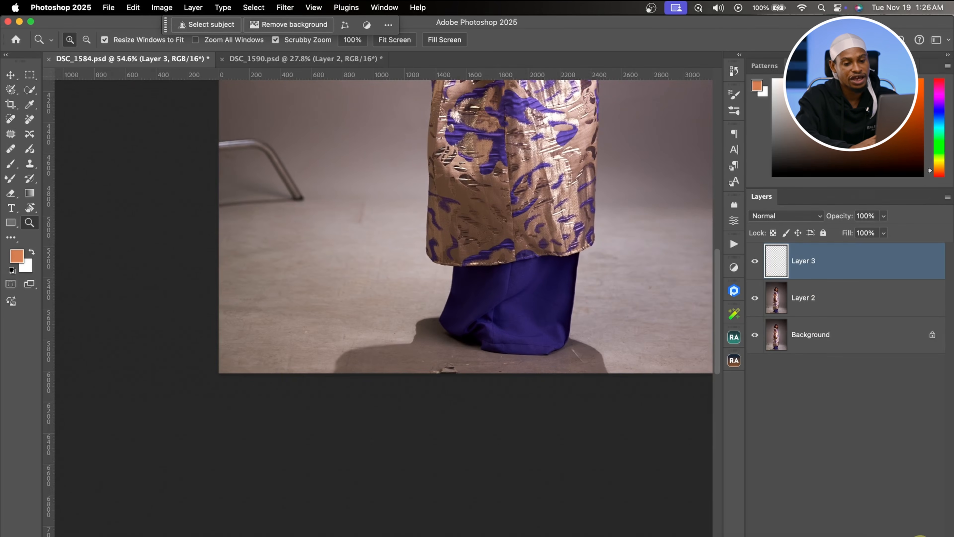
left_click(29, 119)
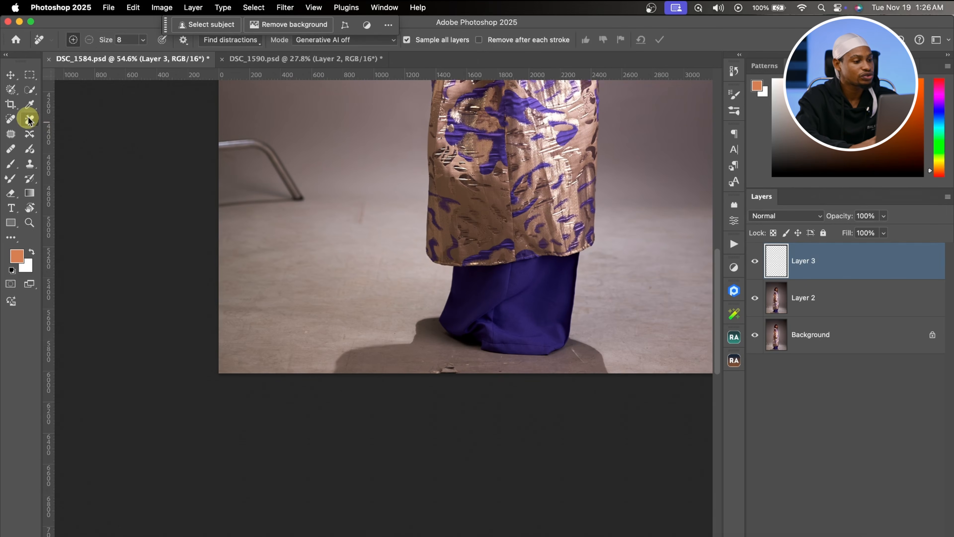
key("bracketright")
key("bracketright")
key("bracketright")
key("bracketright")
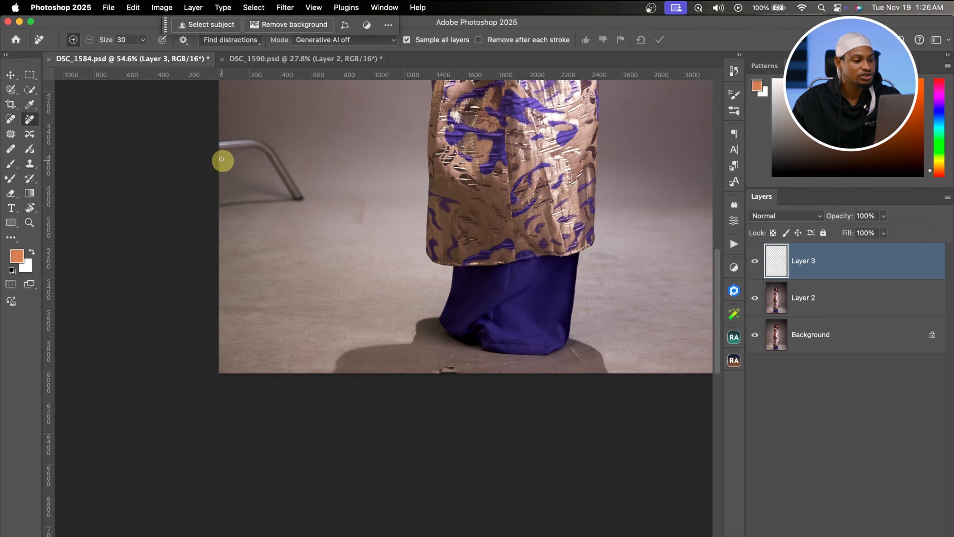
key("bracketright")
key("bracketright")
mouse_move(216, 147)
left_mouse_down()
mouse_move(255, 134)
mouse_move(296, 194)
mouse_move(267, 152)
mouse_move(204, 155)
mouse_move(210, 204)
mouse_move(279, 194)
mouse_move(219, 207)
mouse_move(304, 201)
left_mouse_up()
Brush over the floor marks beside the dress and in the subject's shadow, and apply the removal
left_click_drag(371, 222, 366, 197)
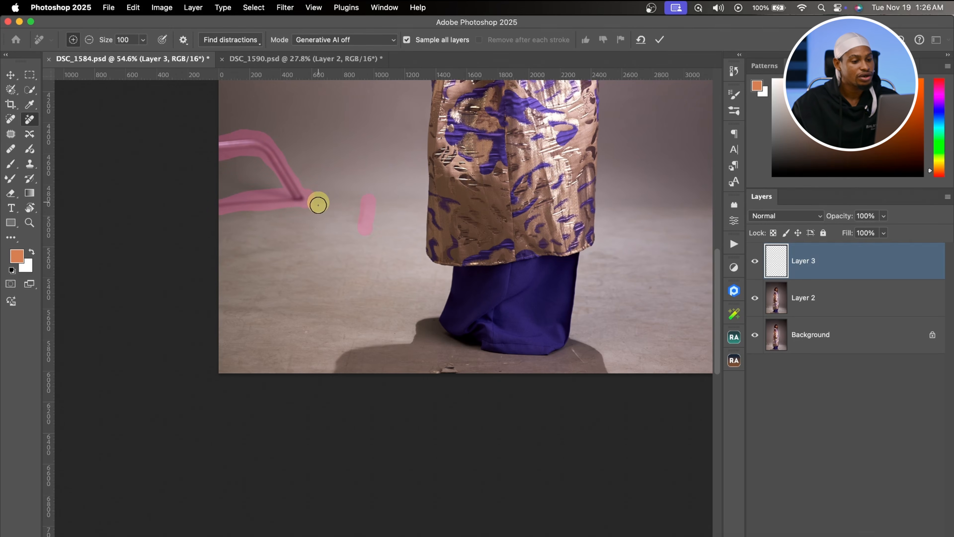
left_click_drag(453, 370, 436, 377)
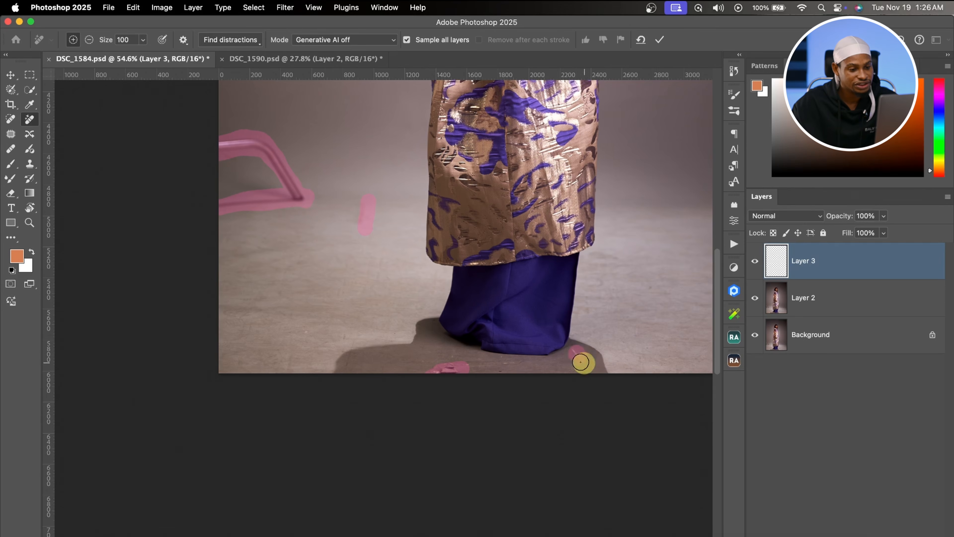
left_click_drag(581, 362, 585, 364)
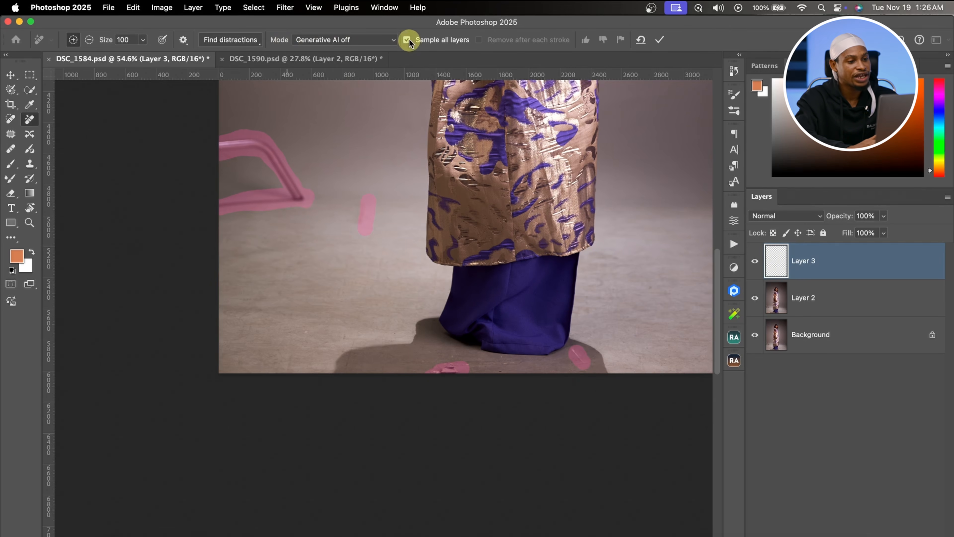
left_click(665, 40)
Compare the cleaned floor and backdrop with and without Layer 3, both close up and on the full image
scroll(426, 313, "up", 3)
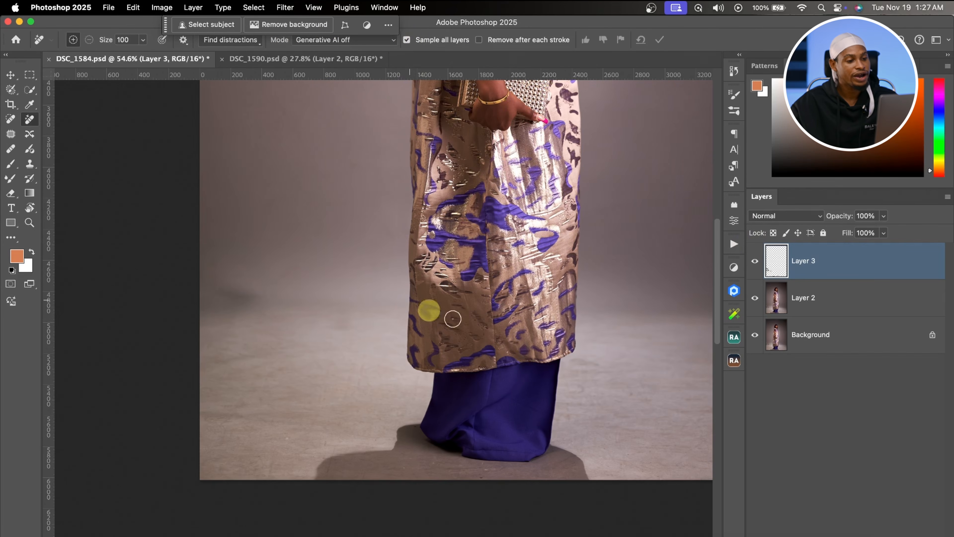
key("z")
key("j")
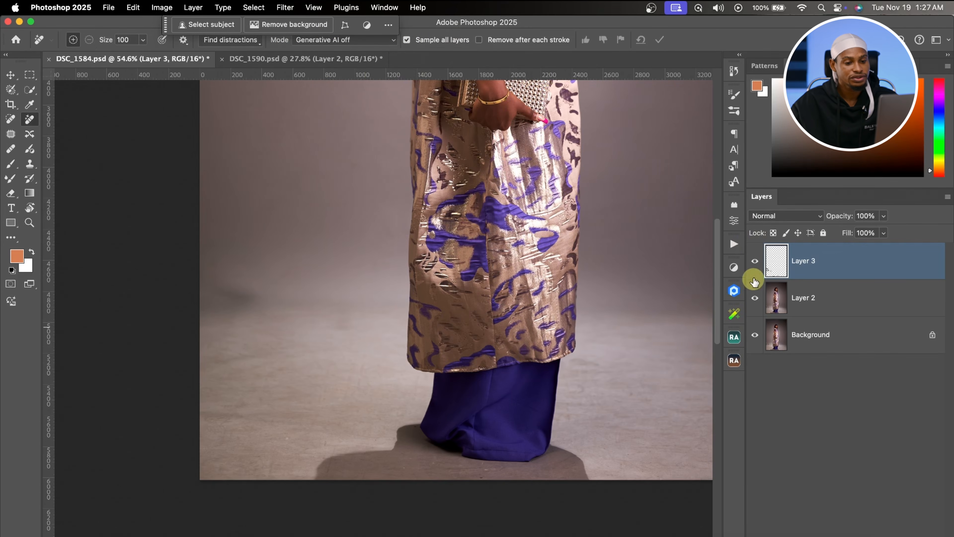
left_click(755, 263)
left_click(756, 263)
key("z")
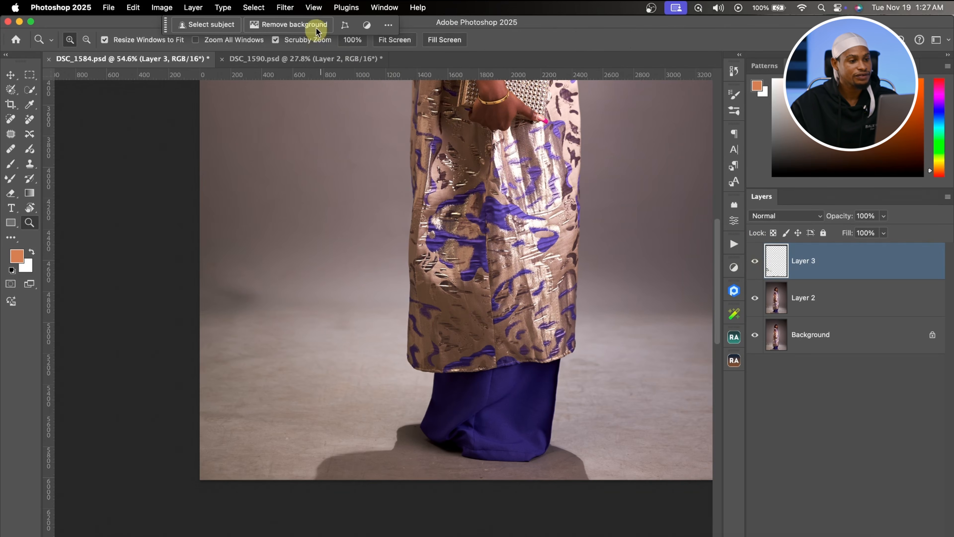
left_click(395, 40)
key("j")
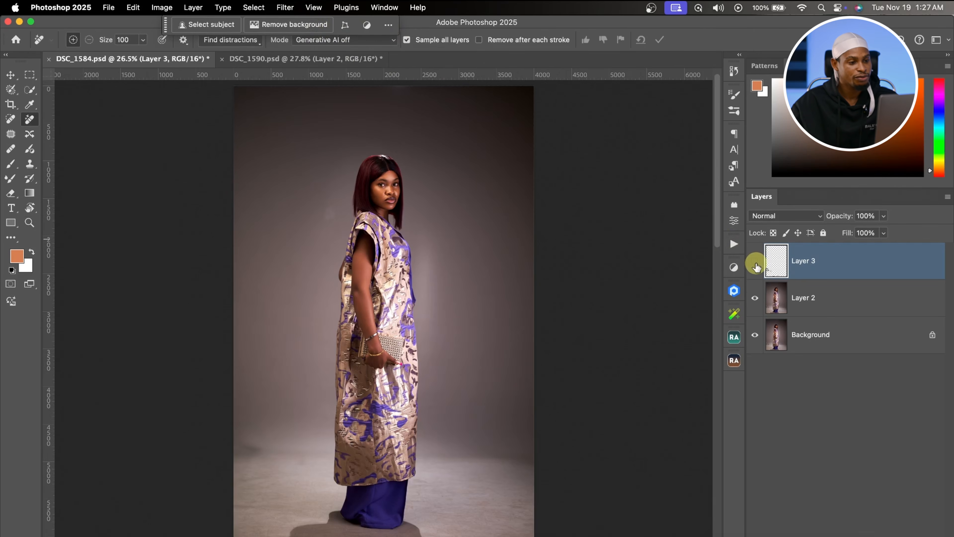
left_click(757, 266)
left_click(757, 266)
scroll(465, 314, "down", 3)
scroll(464, 313, "left", 3)
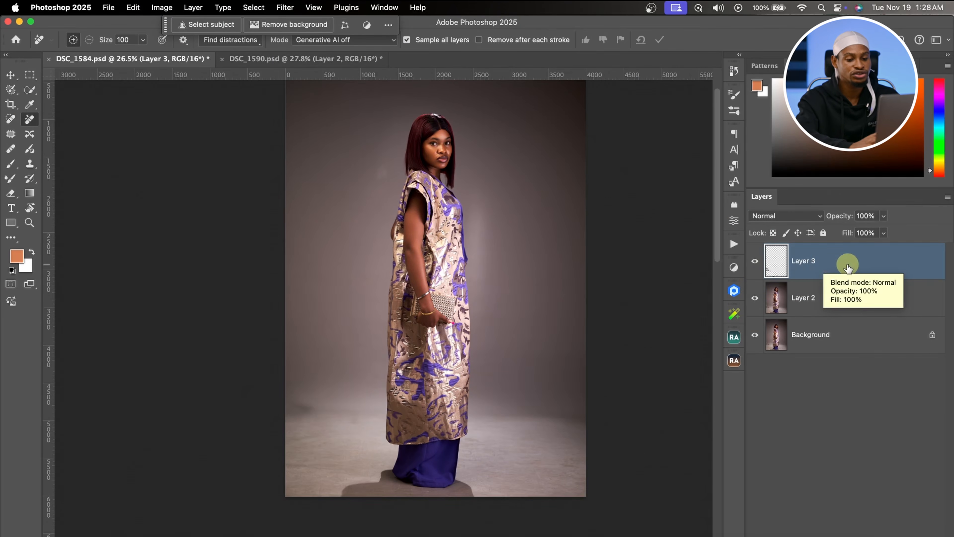
Delete Layer 3 and duplicate Layer 2
key("BackSpace")
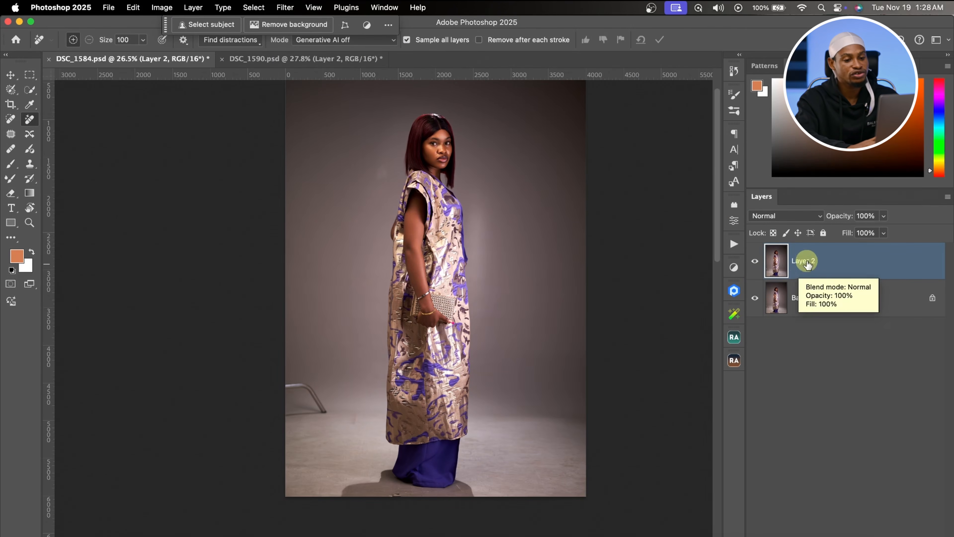
key("super+j")
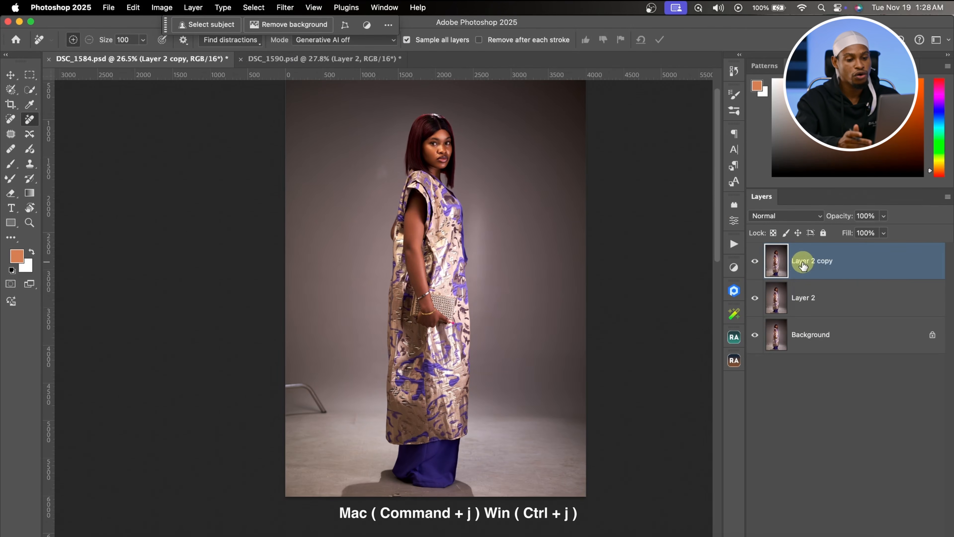
Replace the metal chair leg, its shadow and the nearby floor mark with clean backdrop using the Patch tool on the Layer 2 copy
key("z")
left_click(11, 134)
mouse_move(284, 376)
left_mouse_down()
mouse_move(251, 393)
mouse_move(246, 384)
mouse_move(256, 370)
mouse_move(296, 360)
mouse_move(318, 373)
mouse_move(364, 429)
mouse_move(359, 455)
mouse_move(305, 452)
mouse_move(315, 429)
mouse_move(280, 400)
mouse_move(244, 391)
left_mouse_up()
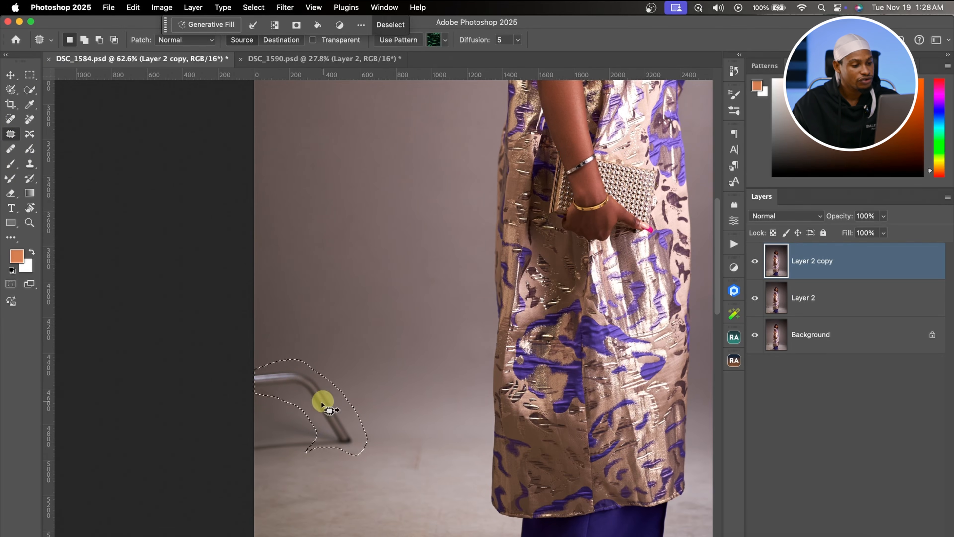
mouse_move(324, 398)
left_mouse_down()
mouse_move(313, 337)
mouse_move(357, 316)
left_mouse_up()
mouse_move(257, 436)
left_mouse_down()
mouse_move(300, 407)
mouse_move(241, 454)
mouse_move(313, 372)
left_mouse_up()
mouse_move(441, 459)
left_mouse_down()
mouse_move(440, 449)
mouse_move(418, 454)
left_mouse_up()
left_click_drag(319, 441, 321, 440)
left_click_drag(325, 432, 362, 419)
key("super+d")
Patch out the remaining debris on the floor around the subject's shadow and clear the selection
left_click_drag(517, 417, 407, 188)
mouse_move(375, 373)
left_mouse_down()
mouse_move(421, 360)
mouse_move(400, 386)
mouse_move(398, 351)
left_mouse_up()
key("super+d")
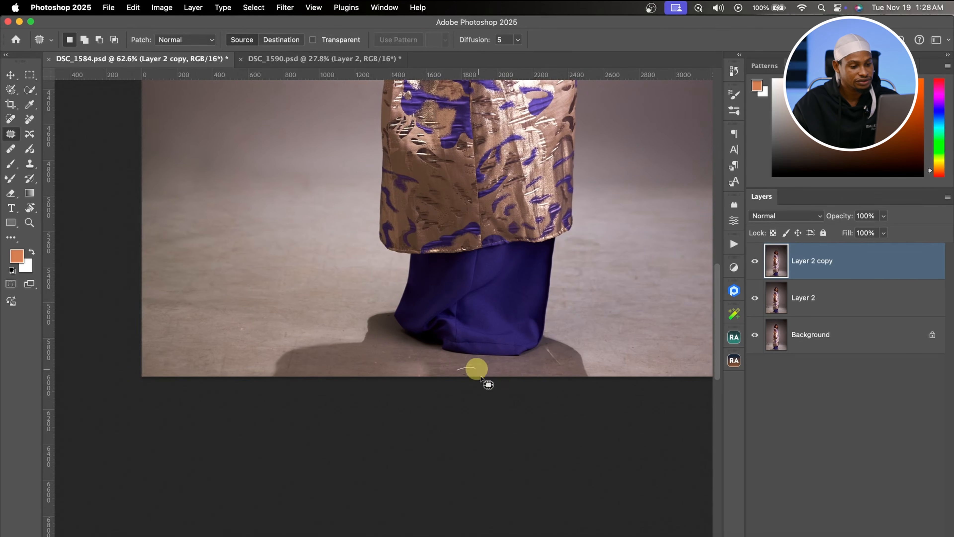
Compare the whole portrait with and without the patched Layer 2 copy
key("super+0")
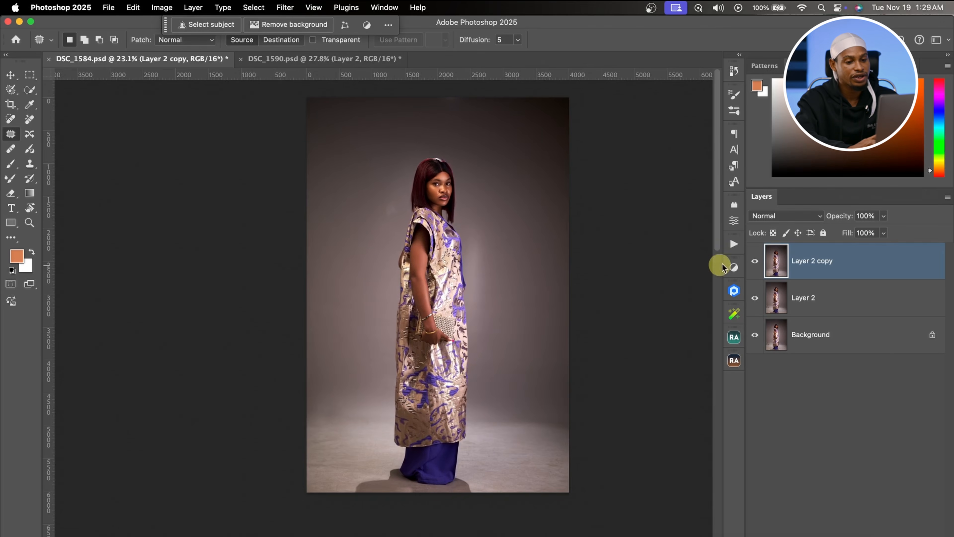
left_click(755, 263)
left_click(755, 263)
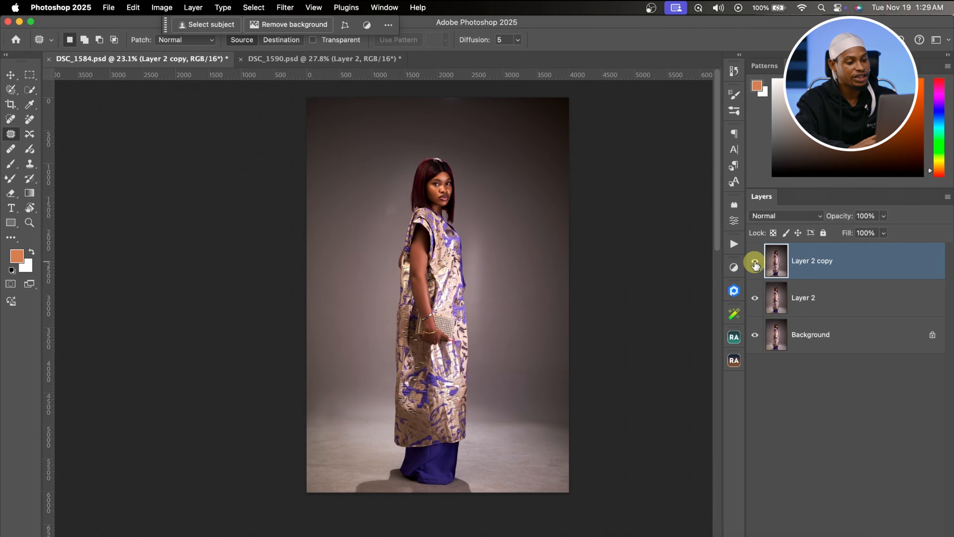
left_click(754, 264)
left_click(755, 263)
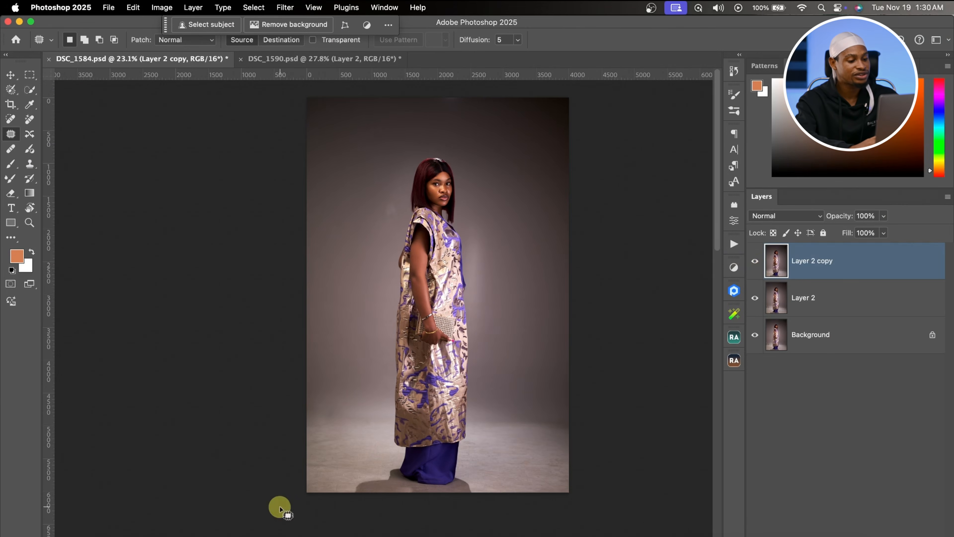
Switch to Chrome and look through the photographer's Instagram post of models against a curved white wall and blue sky
left_click(305, 536)
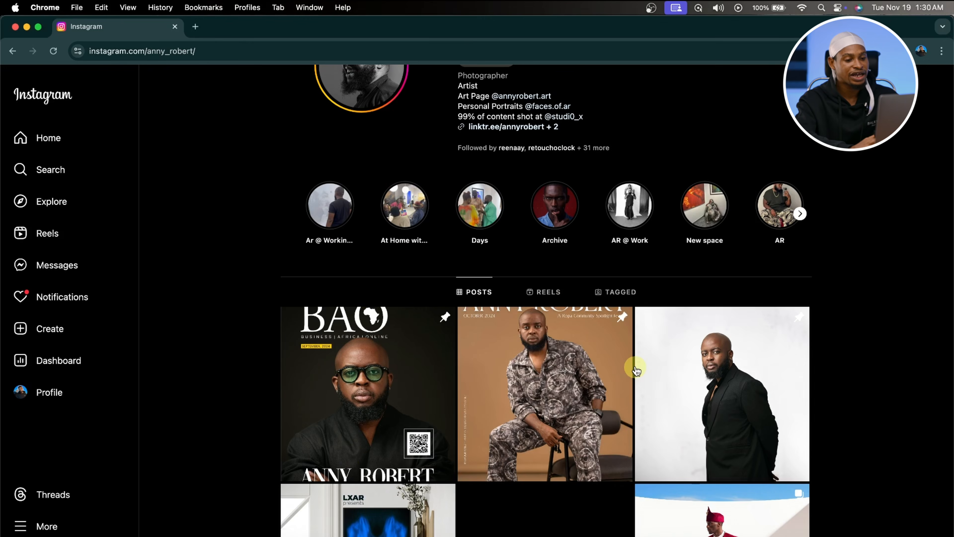
scroll(635, 369, "down", 4)
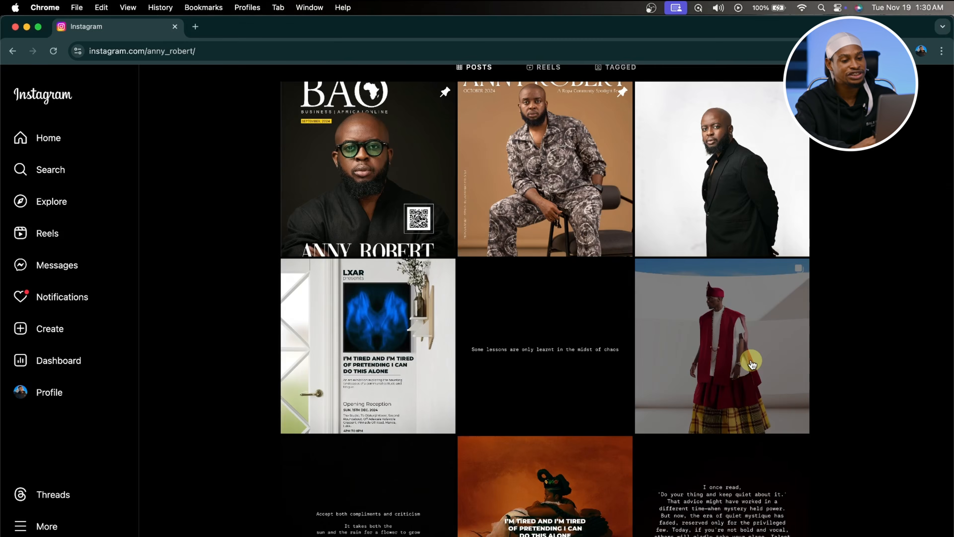
left_click(640, 368)
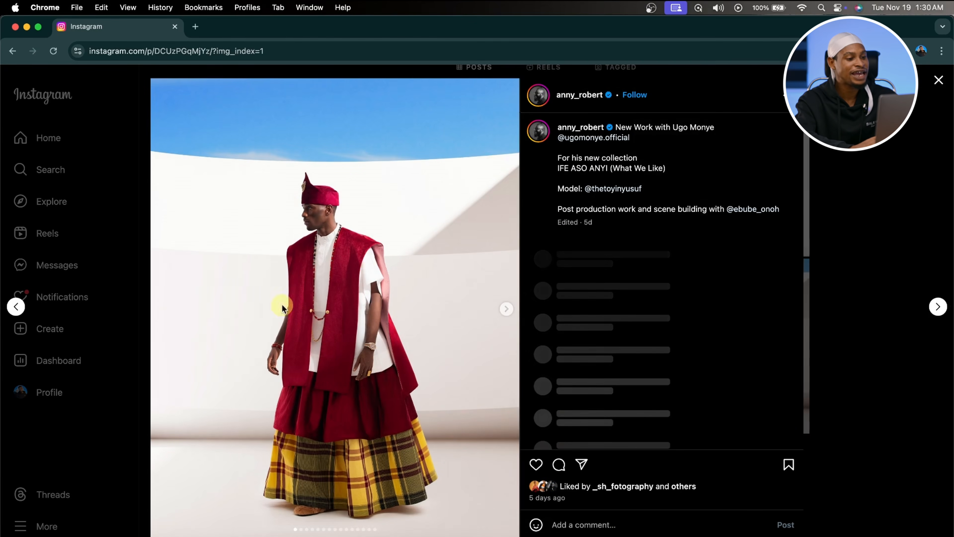
left_click(508, 310)
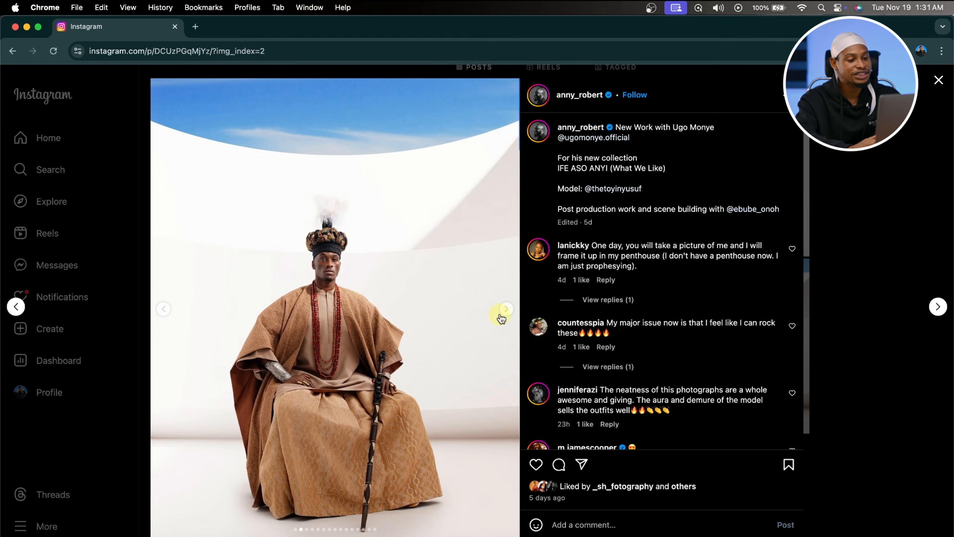
left_click(507, 309)
left_click(508, 310)
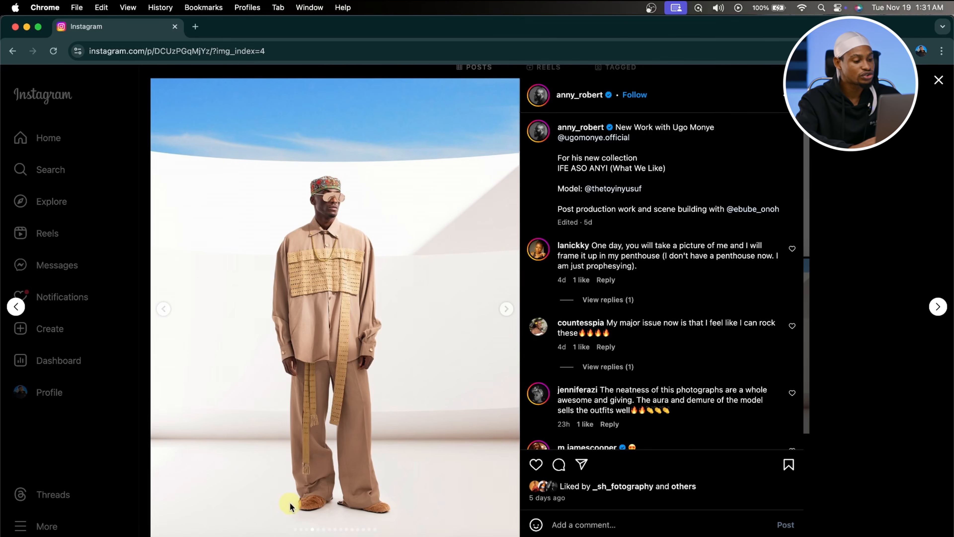
Preview the reference photo IMG_0112.jpg from the Downloads folder in Finder
left_click(97, 535)
left_click(363, 495)
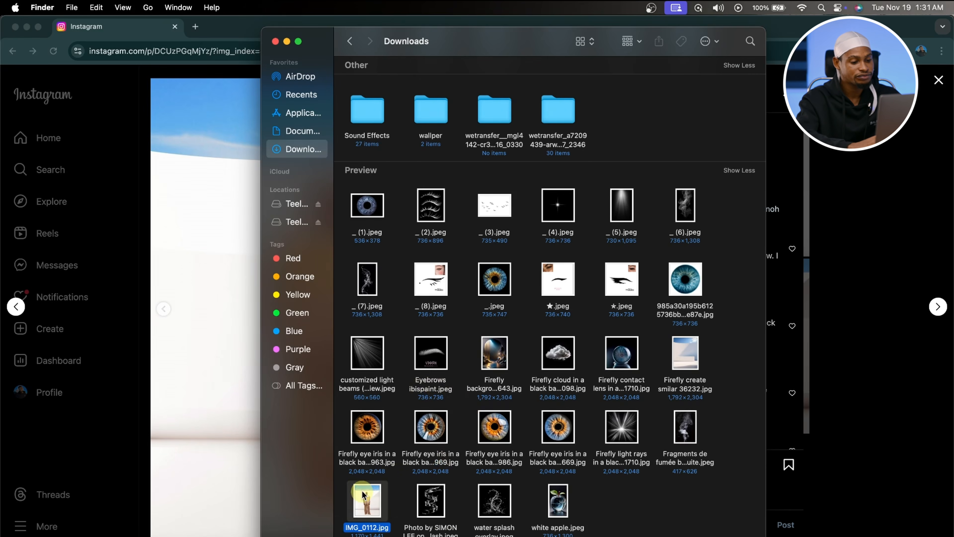
key("space")
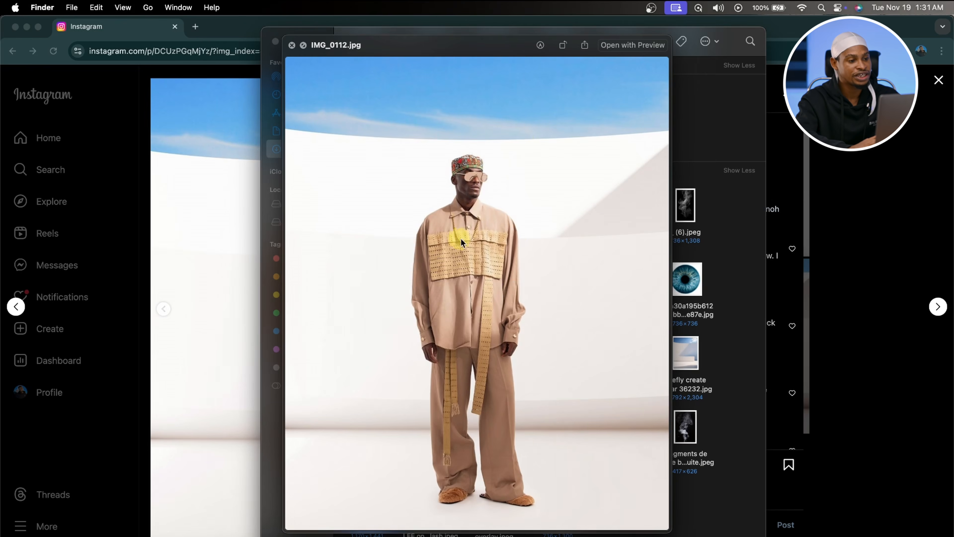
left_click(295, 46)
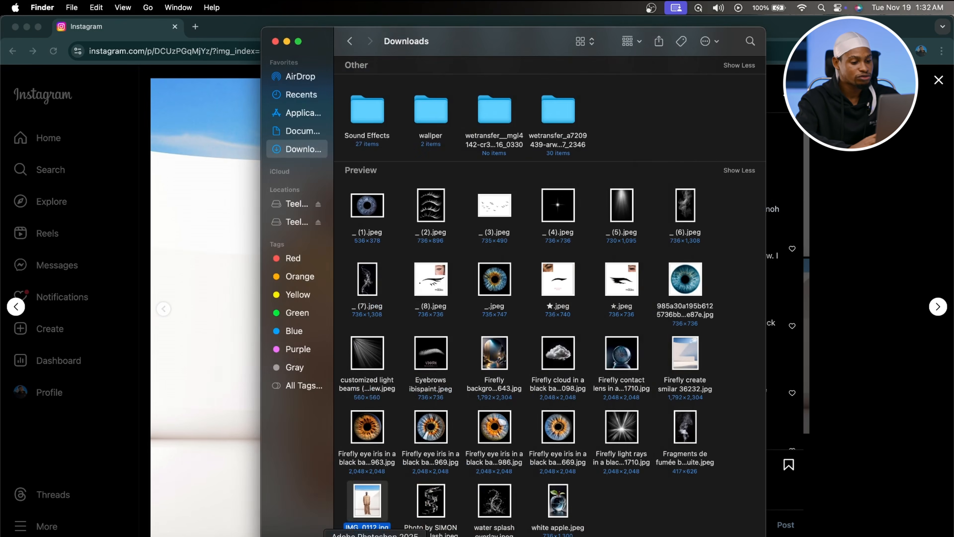
Switch to Photoshop and open IMG_0112.jpg from the Downloads folder as a separate document
left_click(375, 533)
left_click(97, 533)
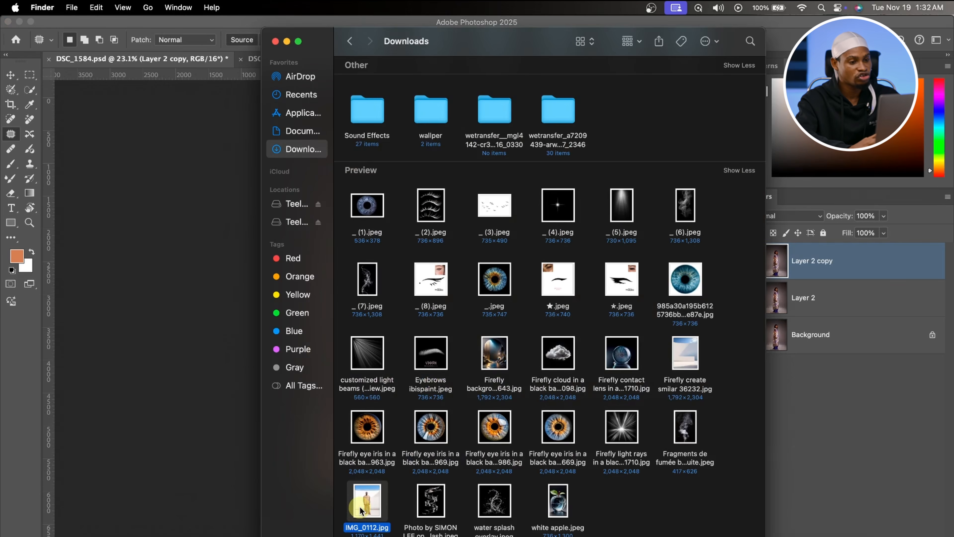
left_click_drag(502, 47, 274, 73)
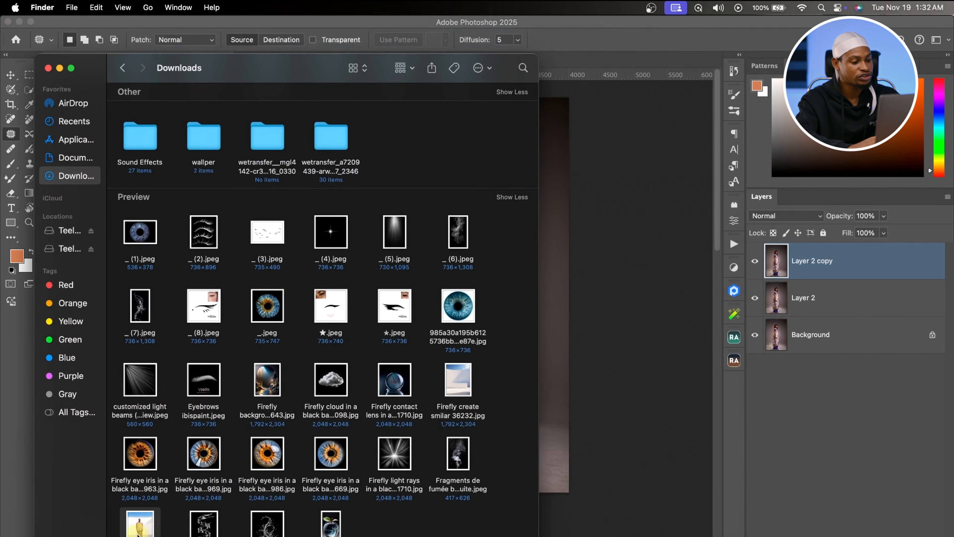
left_click_drag(140, 525, 664, 57)
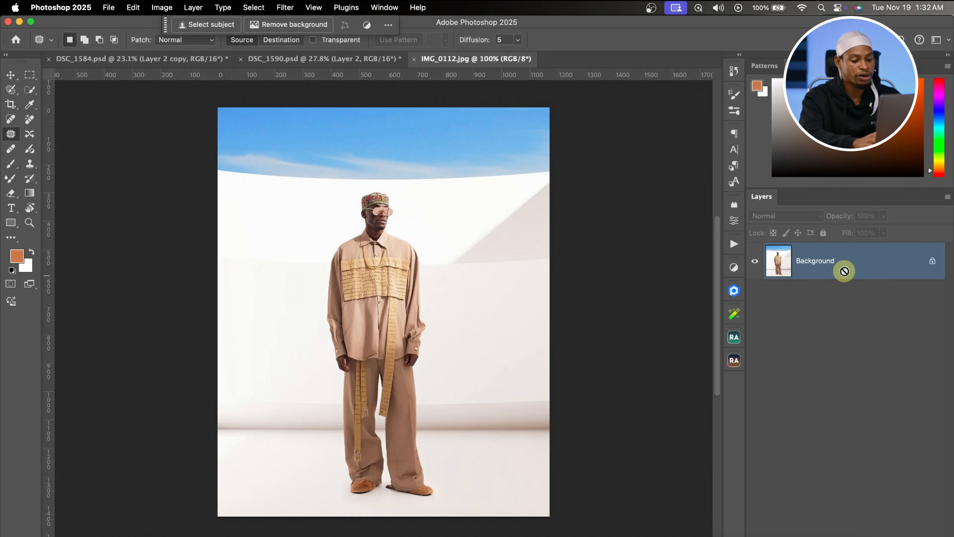
Duplicate the Background layer of IMG_0112.jpg and erase the standing model from the copy with the Remove tool
key("super+j")
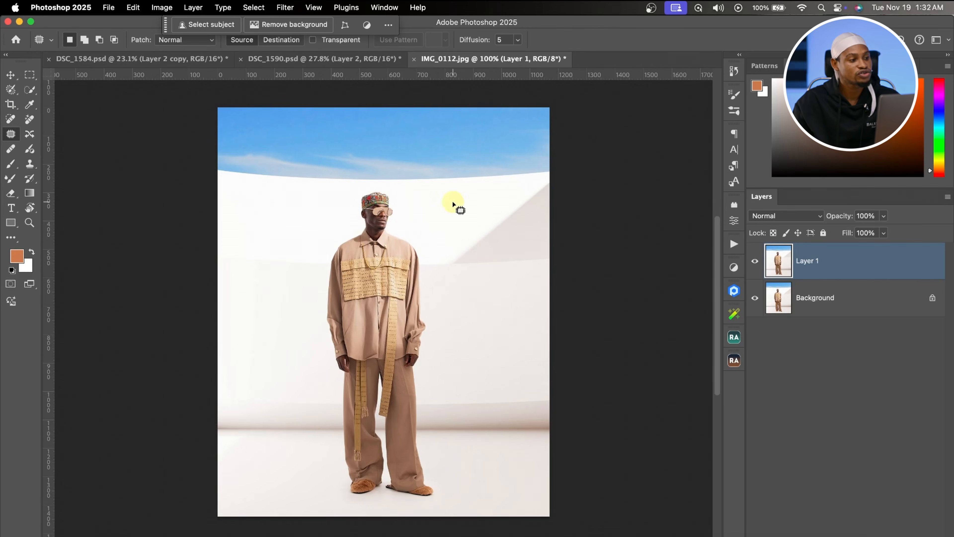
left_click(30, 119)
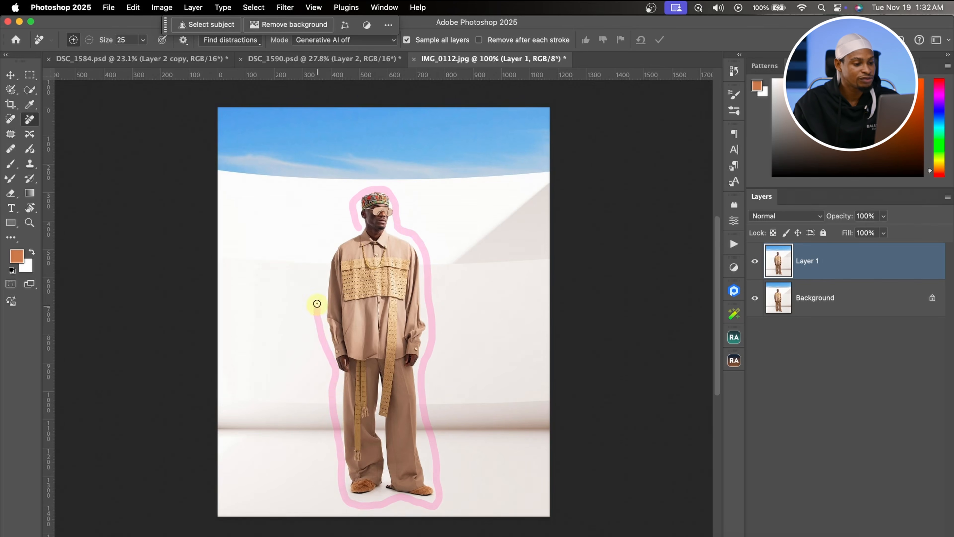
left_click_drag(357, 225, 356, 224)
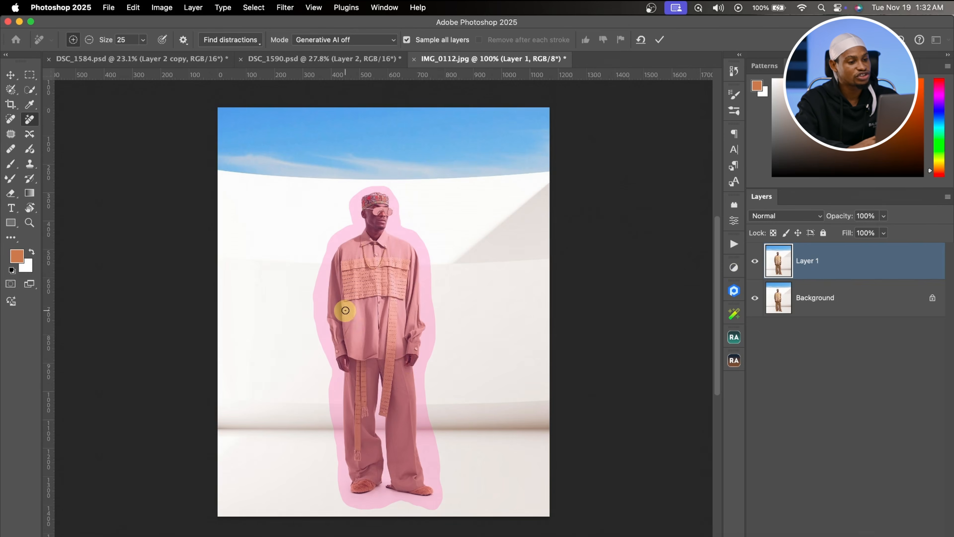
left_click(660, 42)
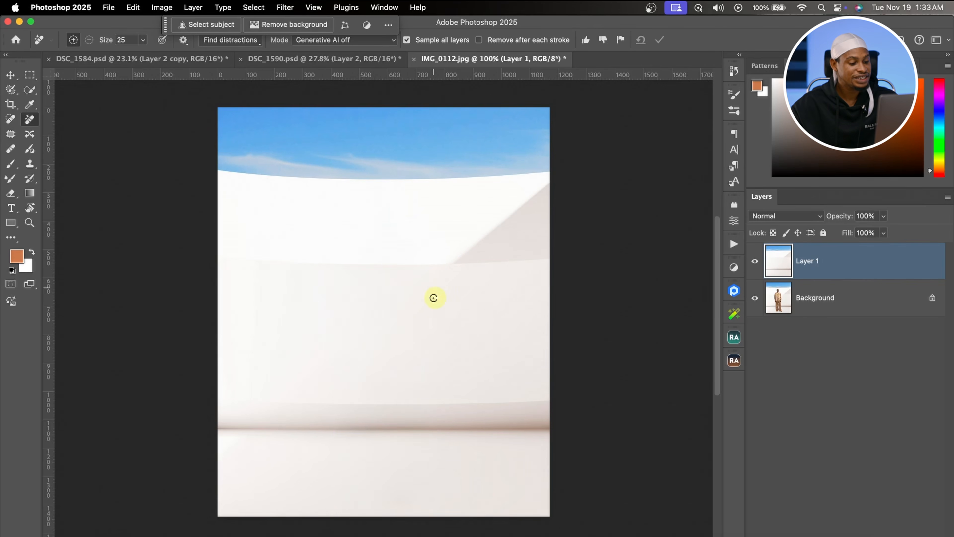
Compare the whole reference image with and without the cleaned layer
key("z")
left_click_drag(405, 260, 387, 281)
key("j")
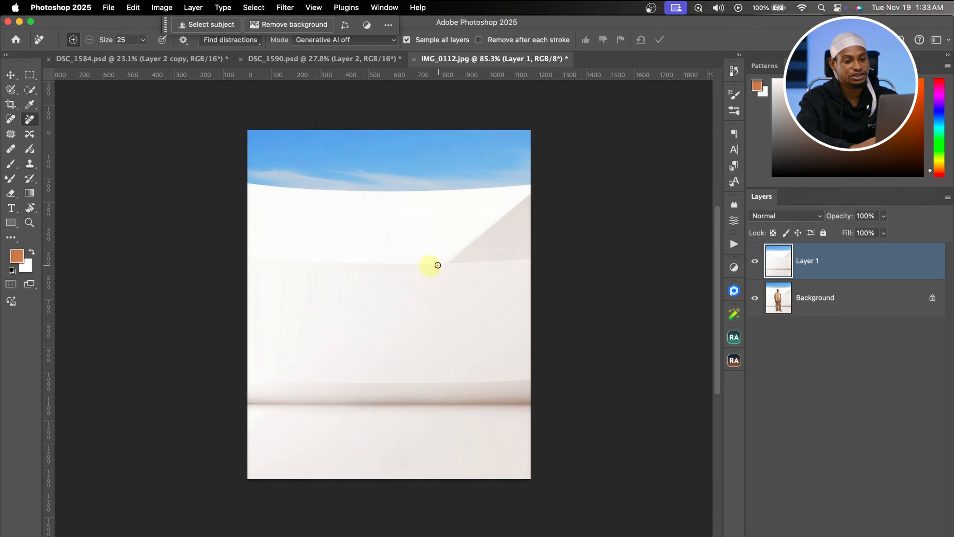
left_click(756, 261)
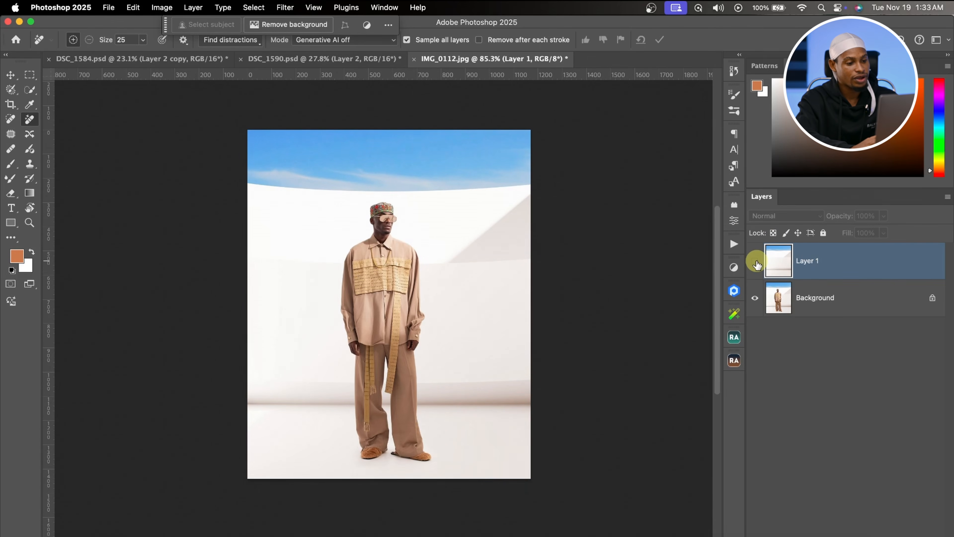
left_click(755, 261)
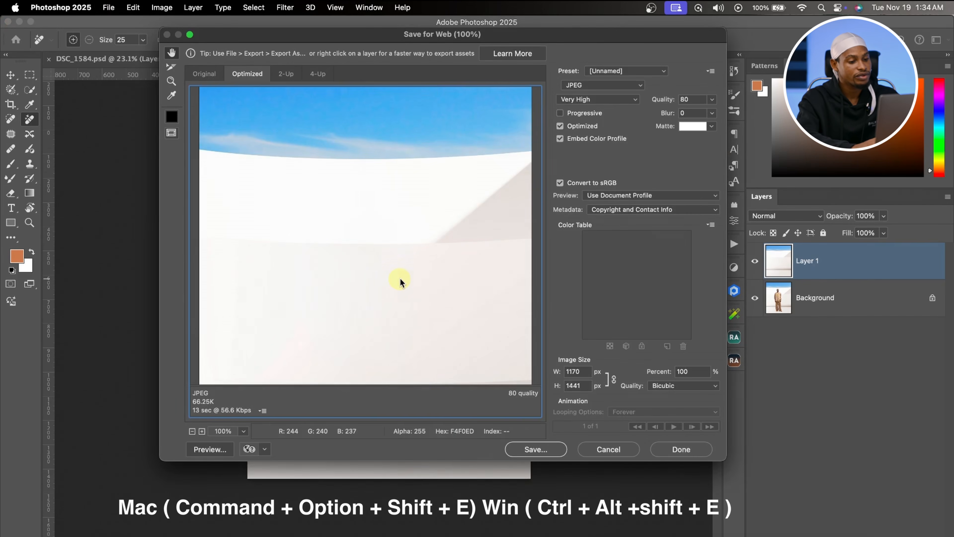
Export the empty backdrop for web as JPEG IMG_0112.jpg into a new folder named background inside Documents
left_click(537, 450)
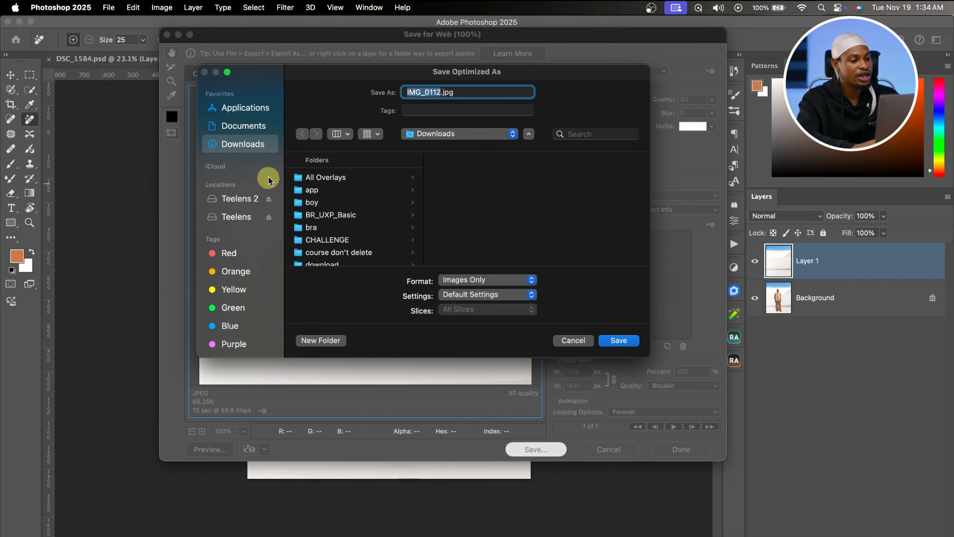
left_click(248, 130)
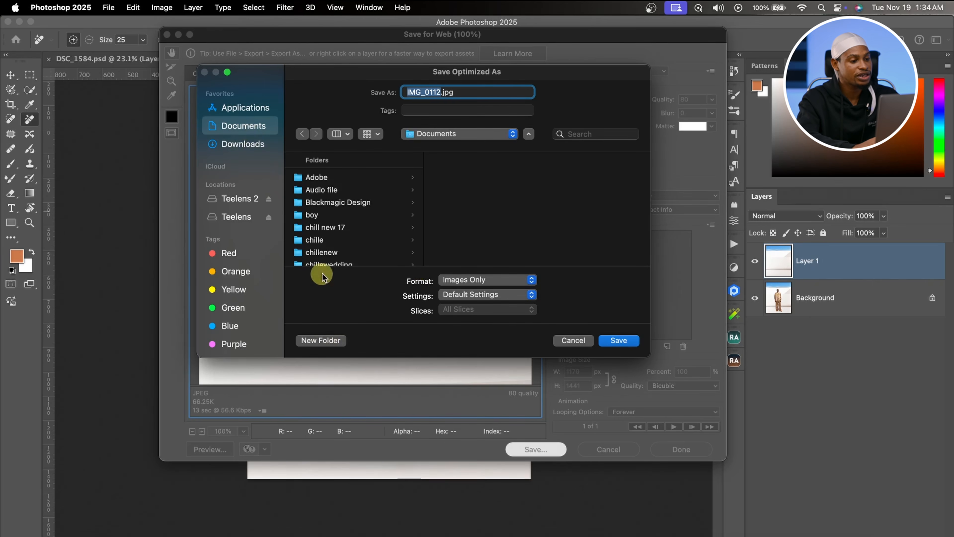
left_click(322, 340)
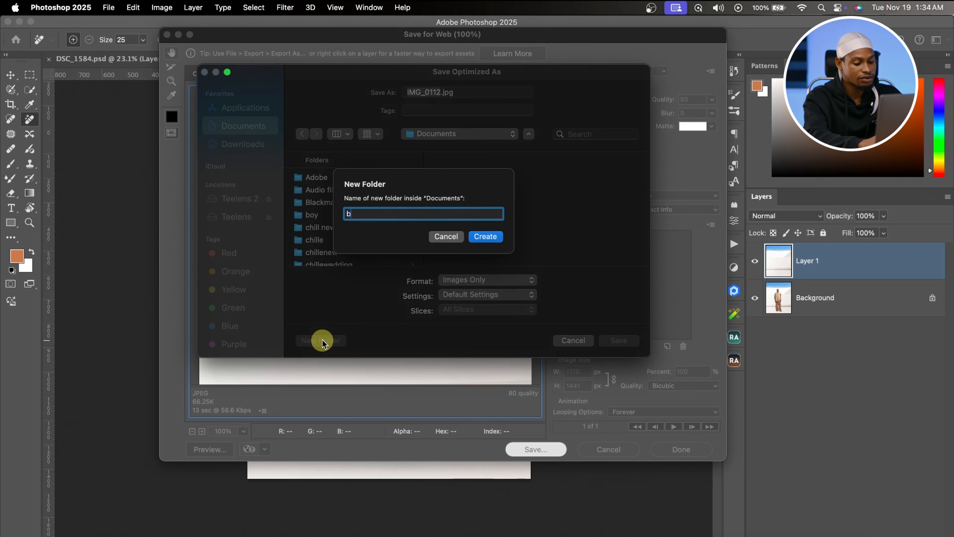
type("backgroun")
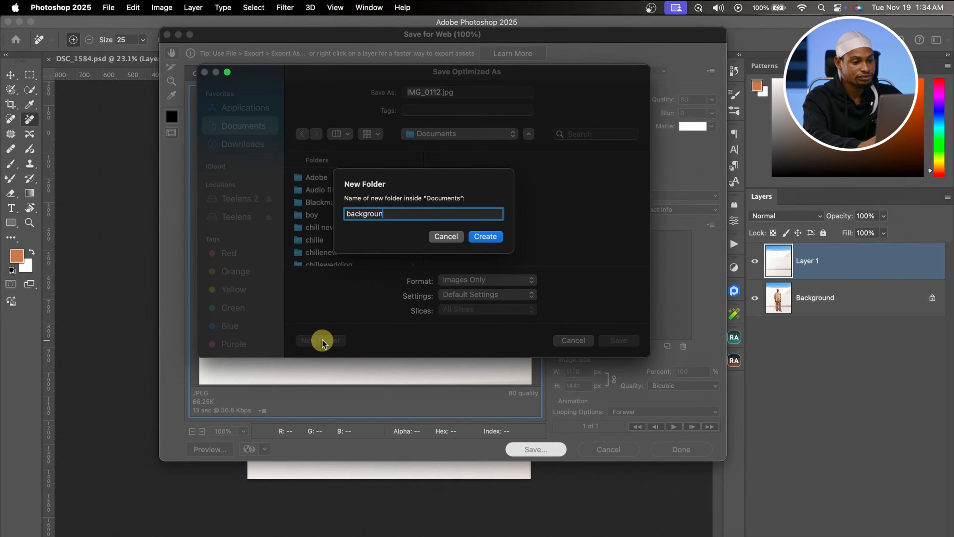
type("d")
left_click(486, 236)
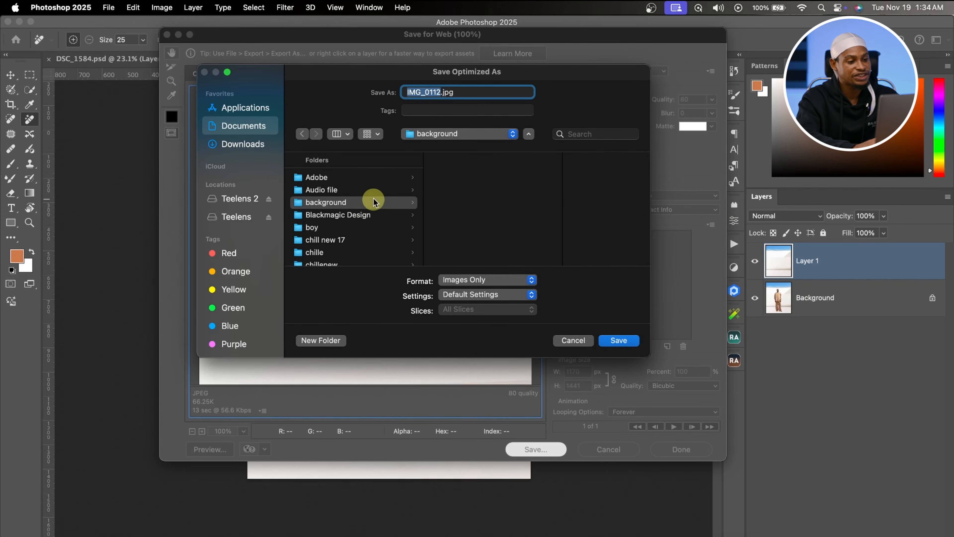
left_click(618, 340)
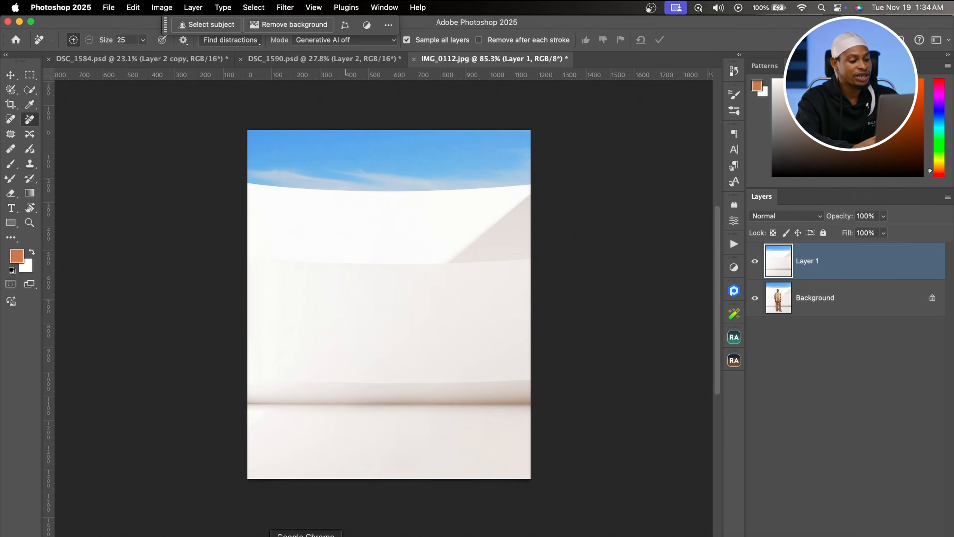
Switch to Chrome and open firefly.adobe.com in a new tab
left_click(306, 535)
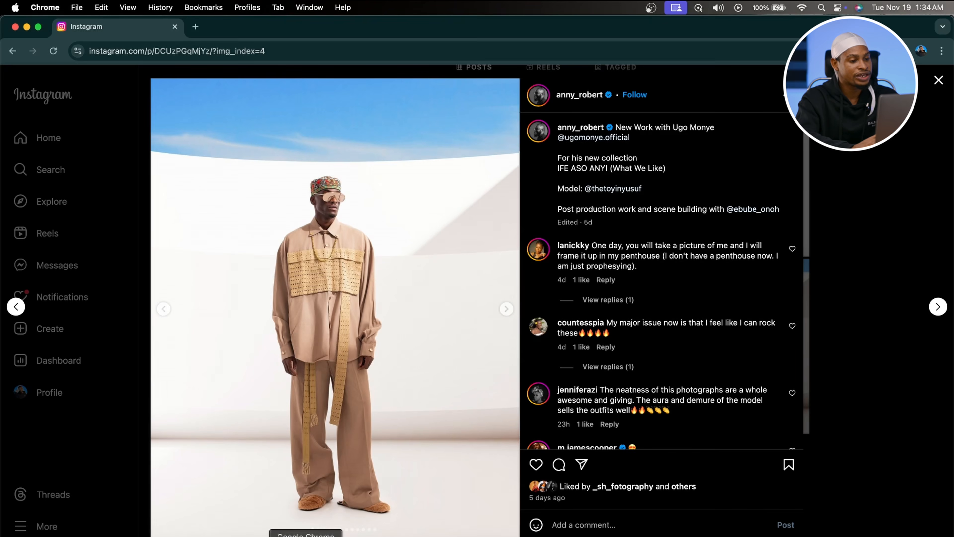
left_click(195, 27)
type("firefly.adobe.com")
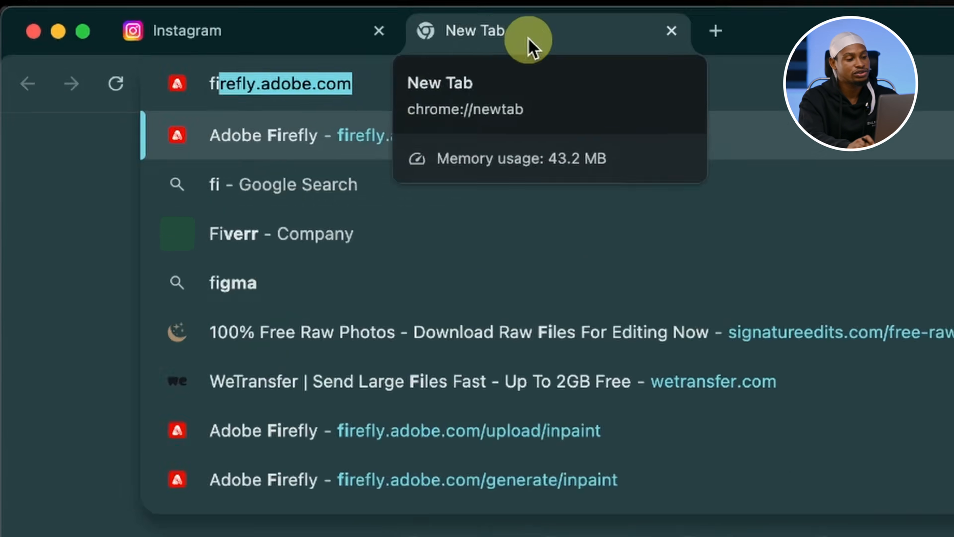
key("Return")
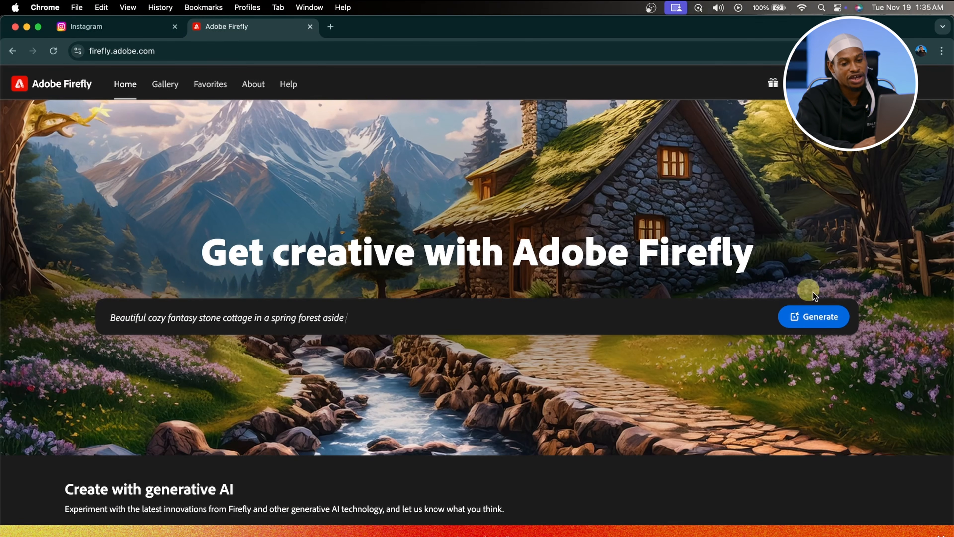
Generate Adobe Firefly images from the prompt "background"
left_click(330, 320)
type("background")
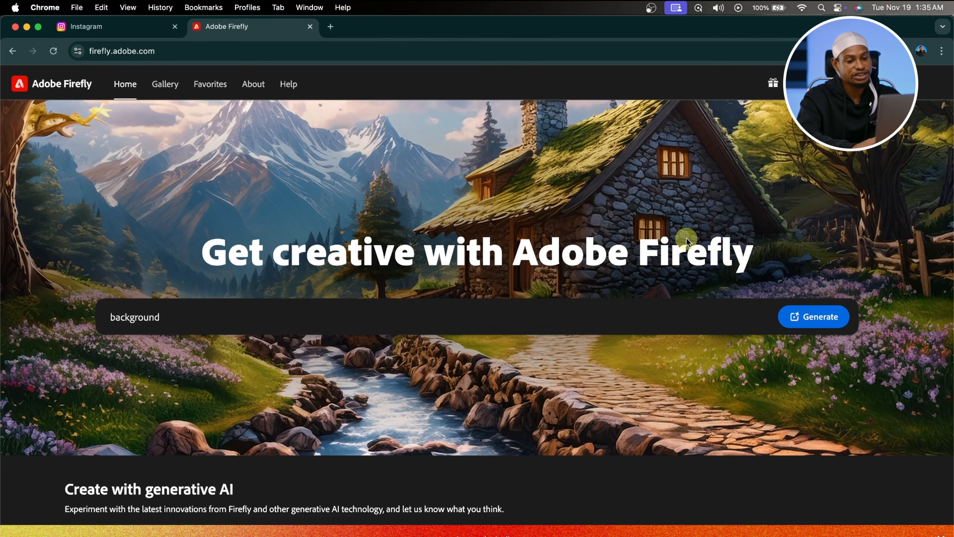
left_click(794, 316)
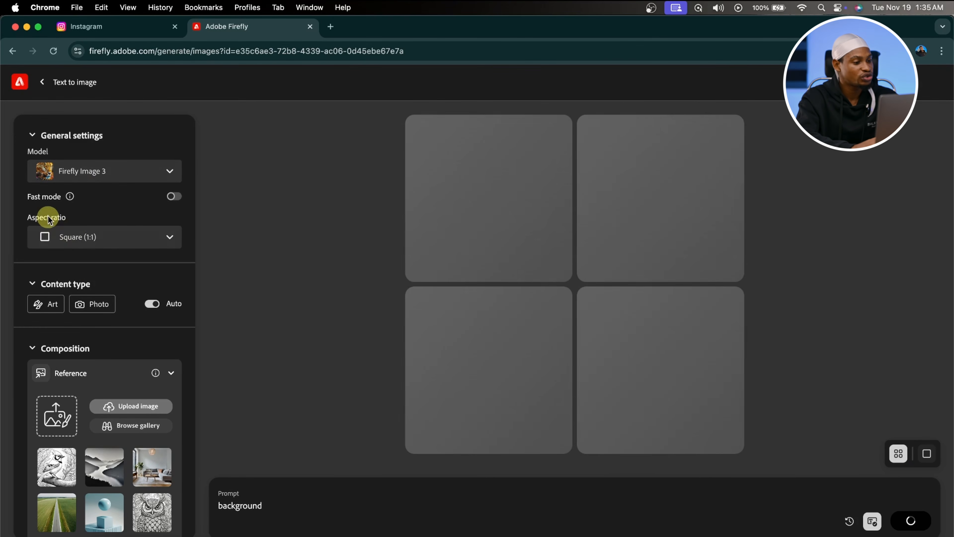
Set the aspect ratio to Portrait (3:4) and the content type to Photo
left_click(111, 237)
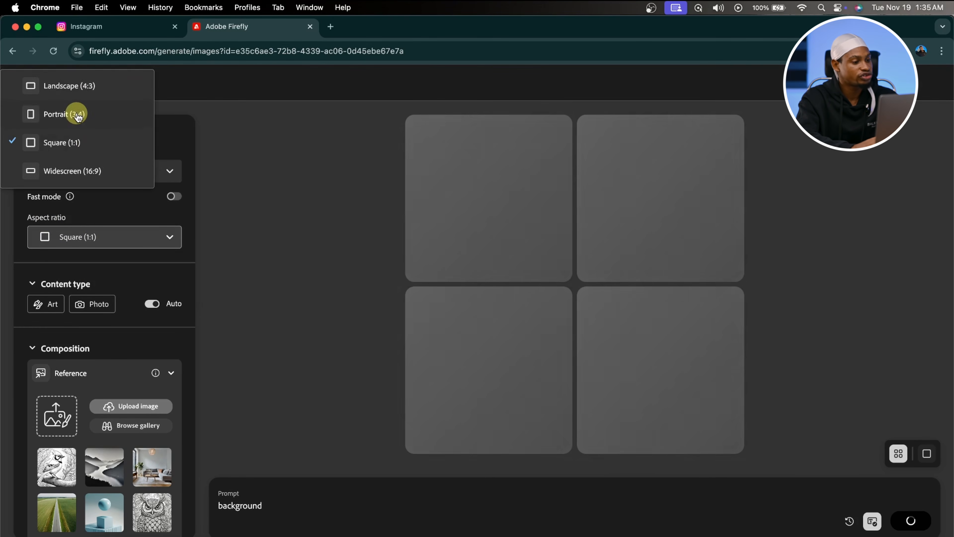
left_click(78, 114)
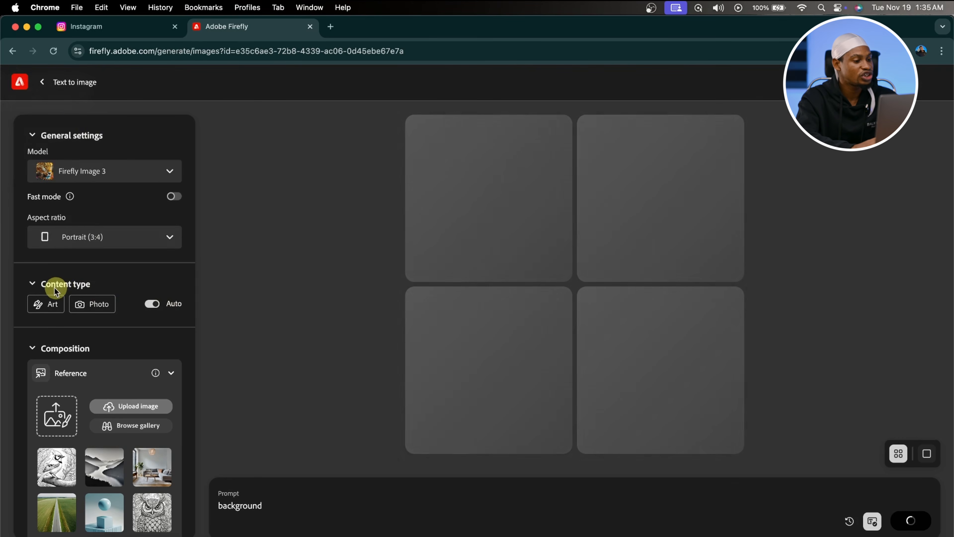
left_click(96, 306)
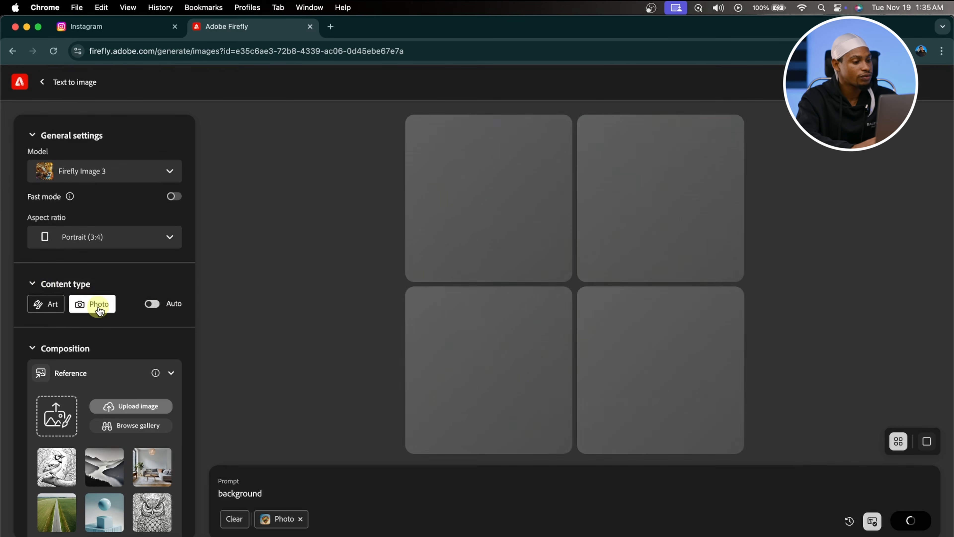
Upload IMG_0112.jpg from the background folder in Documents as the composition reference and accept the image rights notice
scroll(99, 311, "down", 3)
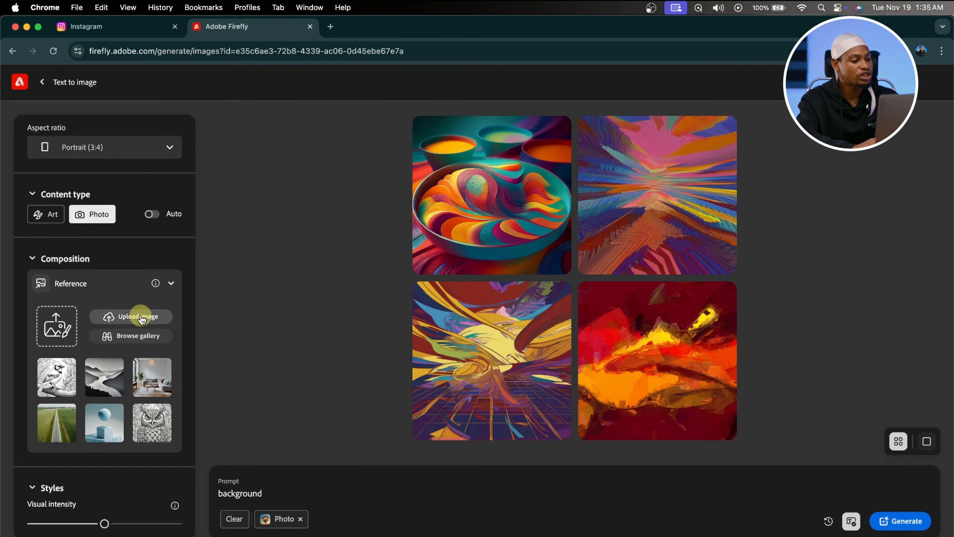
left_click(141, 317)
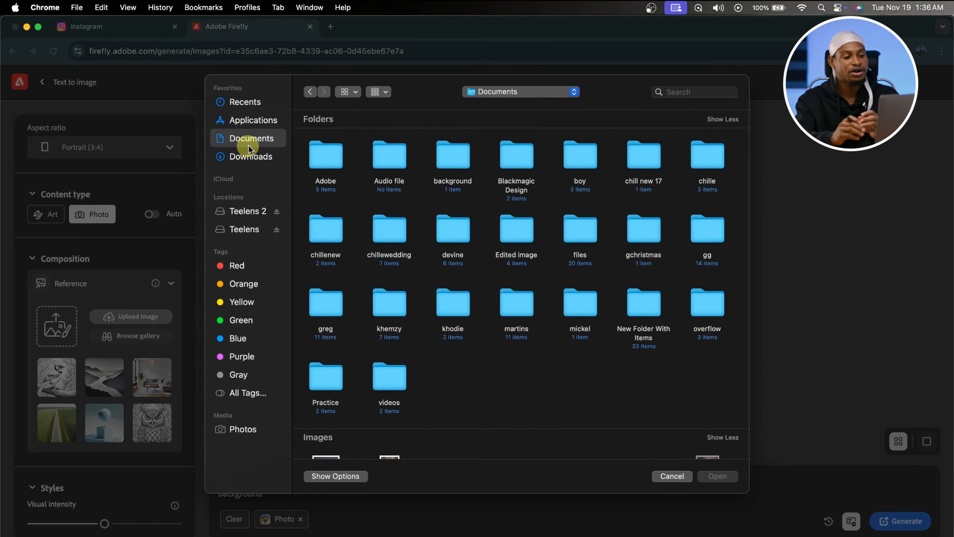
double_click(450, 159)
left_click(336, 163)
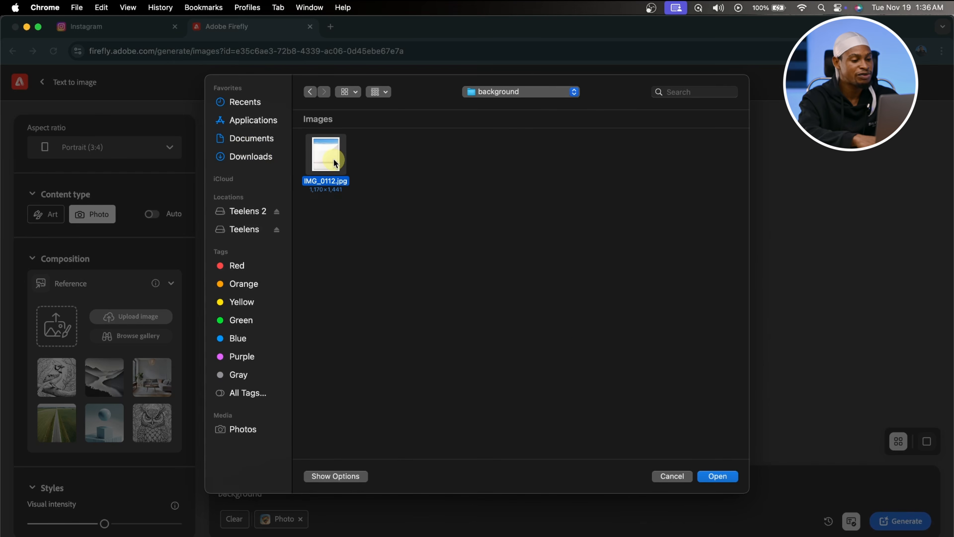
key("space")
left_click(291, 42)
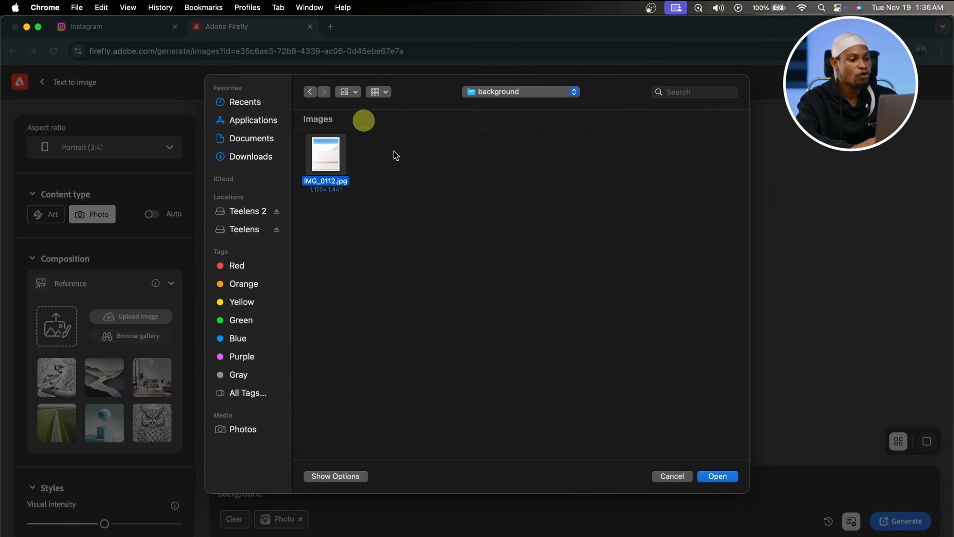
left_click(717, 476)
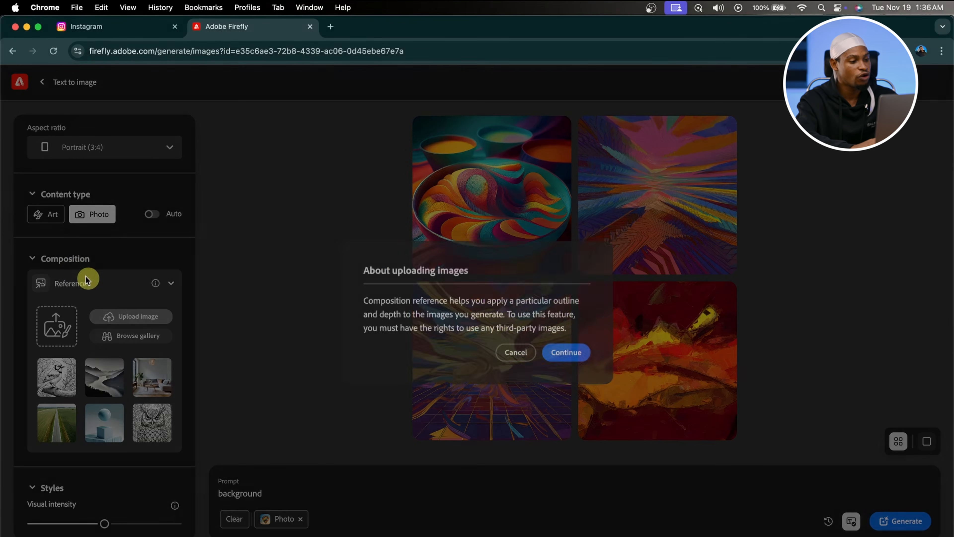
left_click(563, 349)
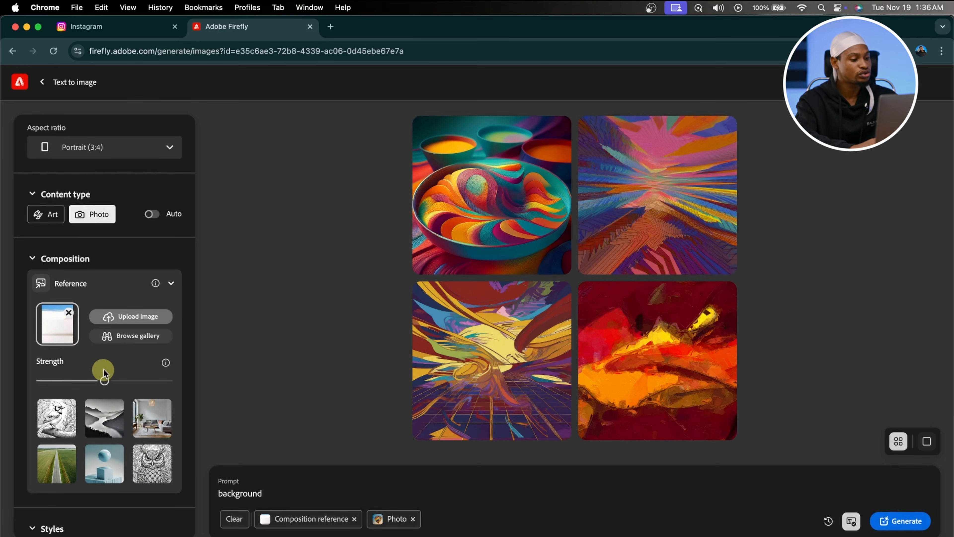
Upload IMG_0112.jpg from the background folder as the style reference and generate new images
scroll(122, 364, "down", 7)
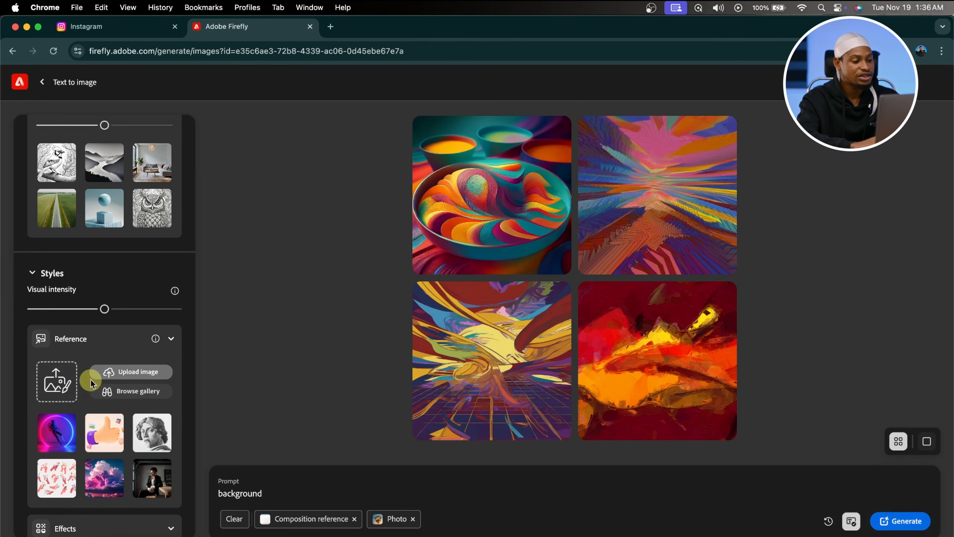
left_click(130, 373)
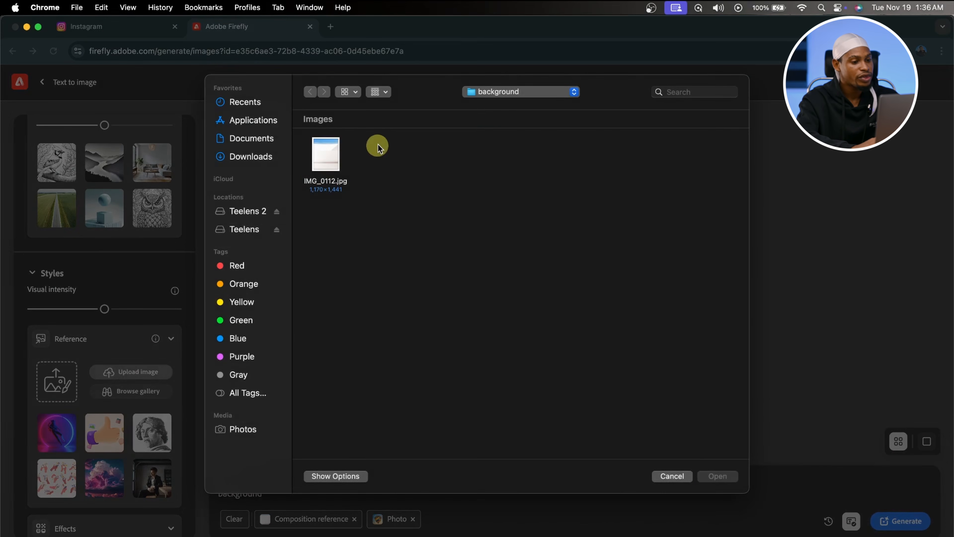
left_click(326, 152)
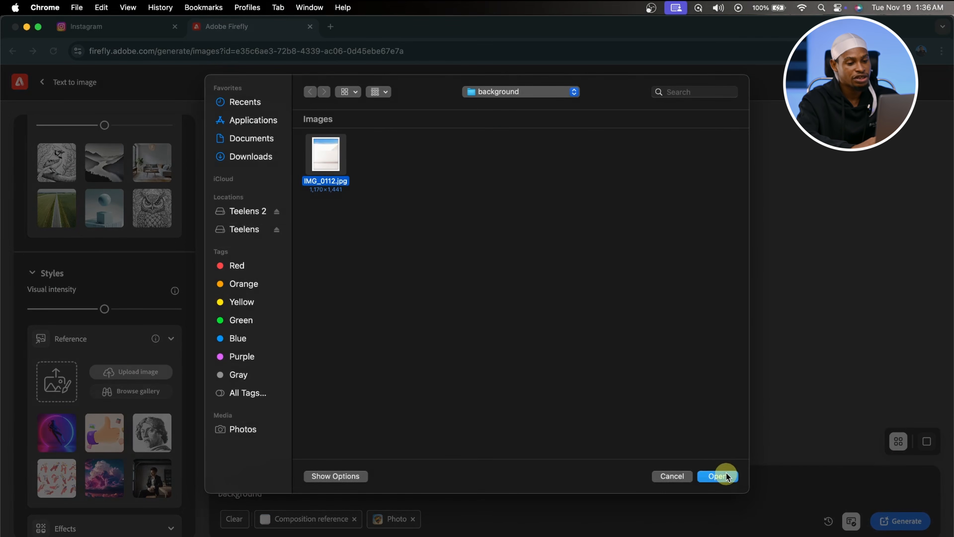
left_click(718, 476)
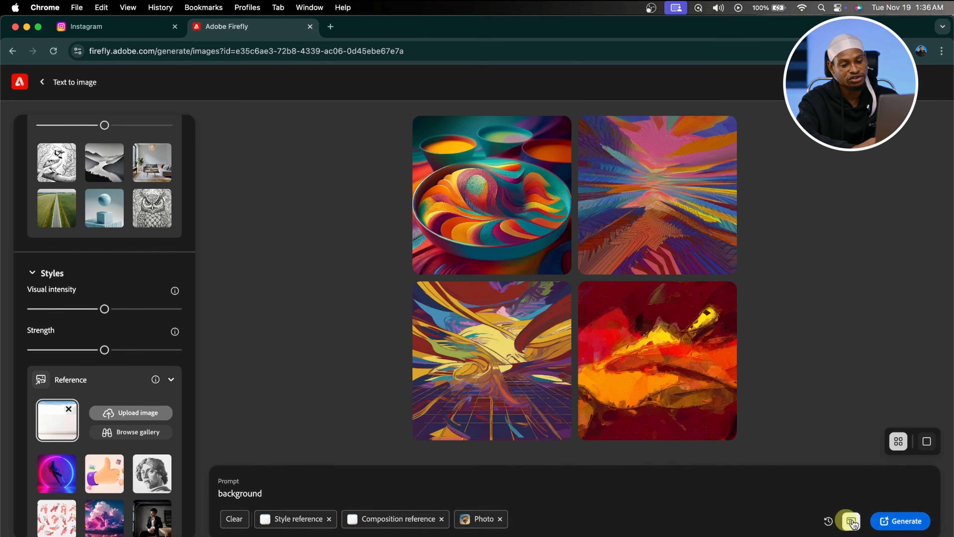
left_click(906, 523)
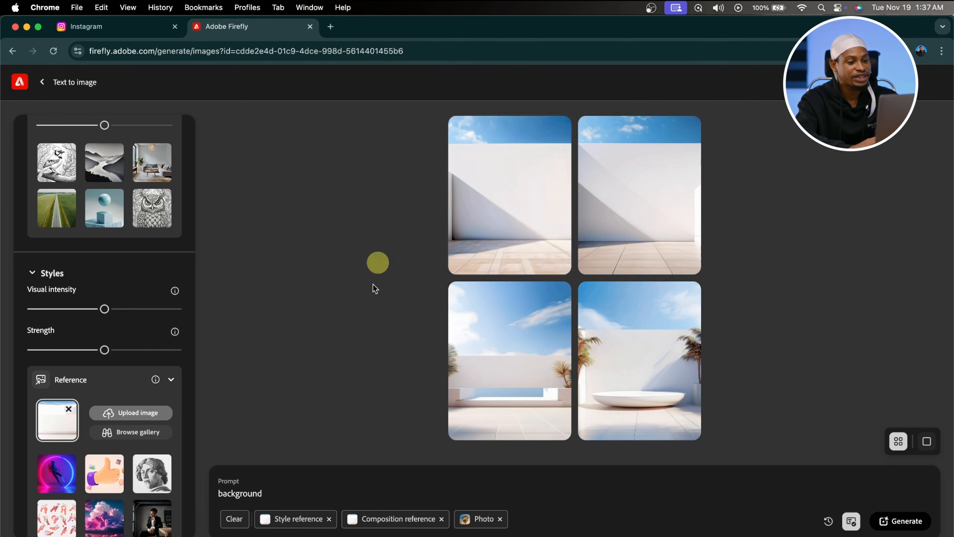
Preview the first three generated backgrounds at full size, one after another
left_click(529, 225)
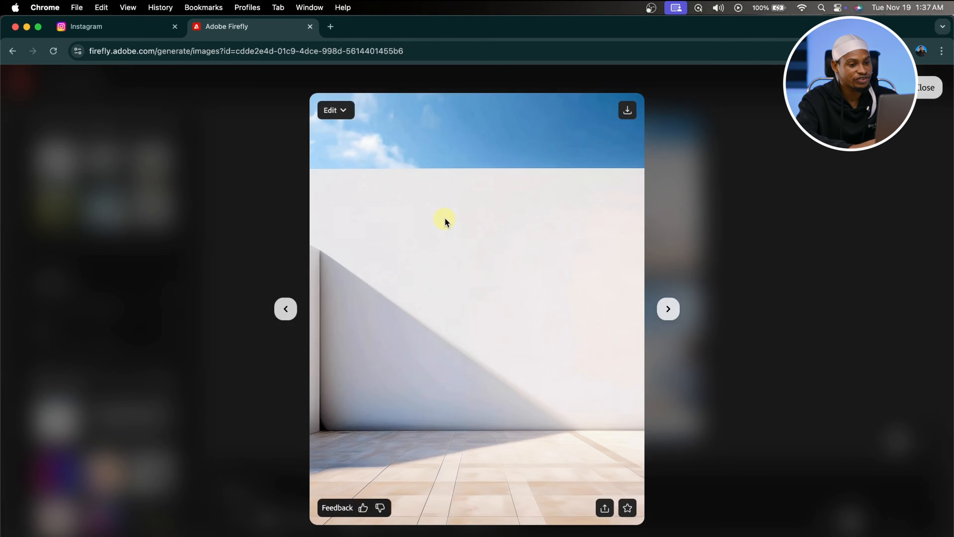
left_click(666, 309)
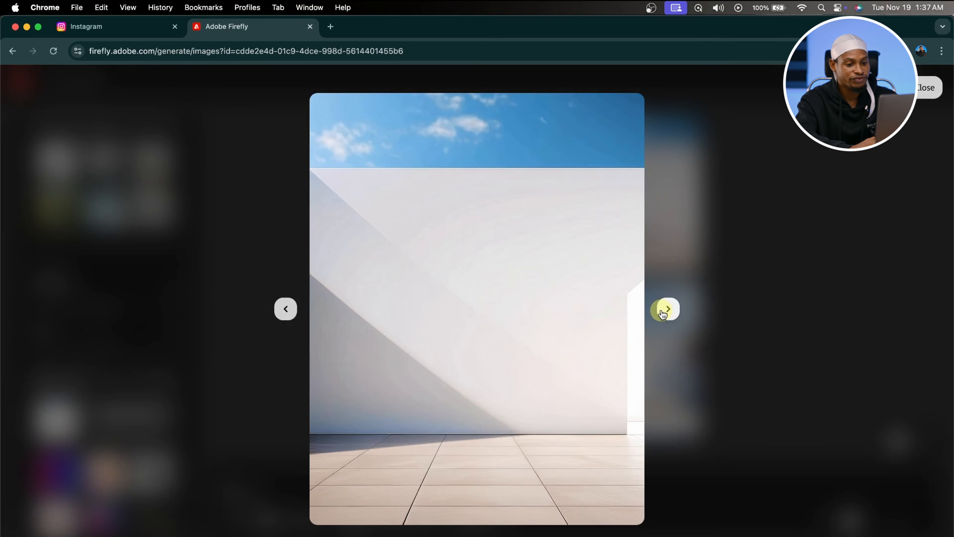
left_click(668, 310)
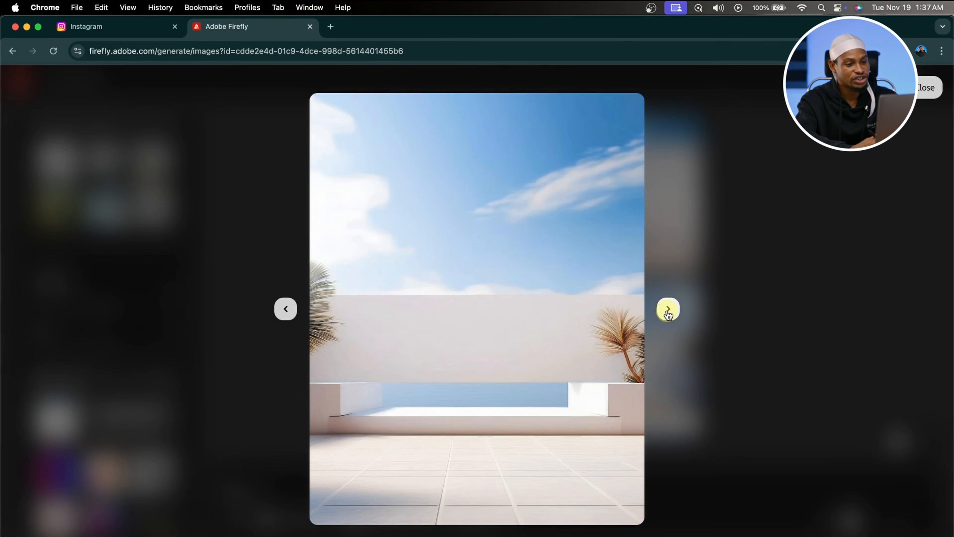
mouse_move(549, 177)
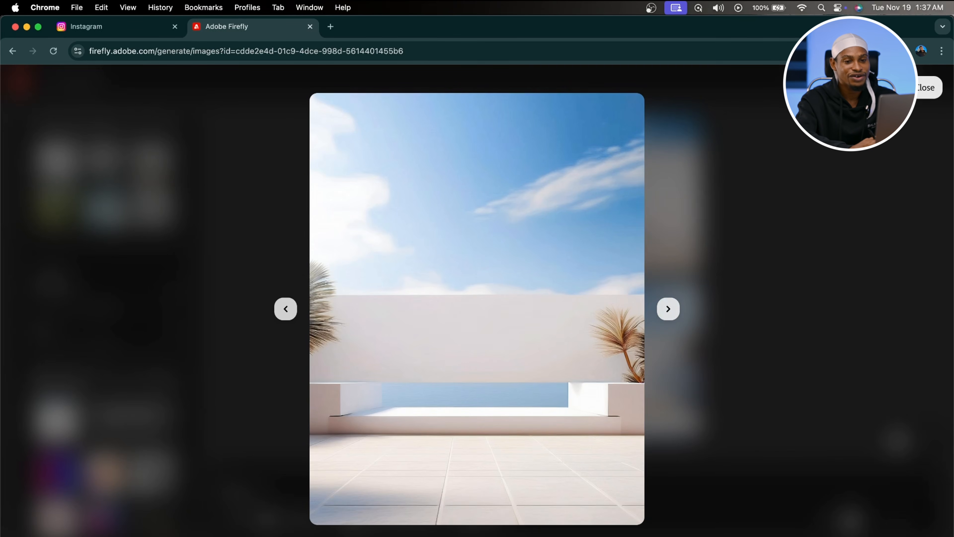
left_click(900, 87)
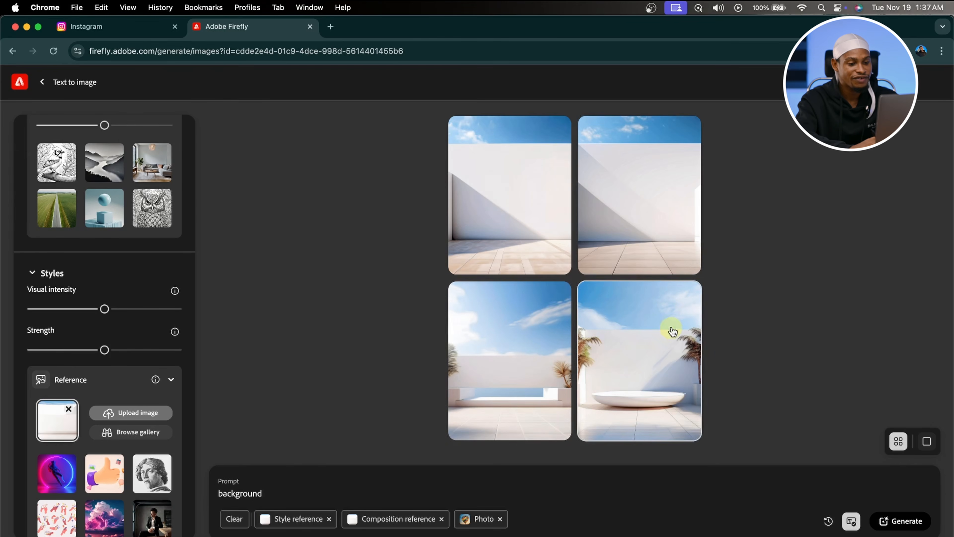
Download the generated background with the low white wall, palms and large cloudy sky, and return to the results
left_click(518, 348)
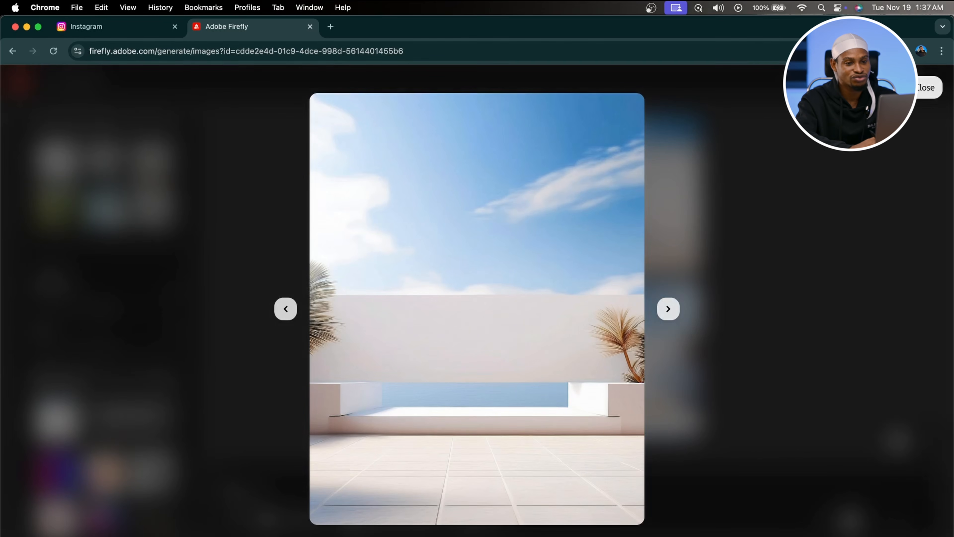
left_click(627, 112)
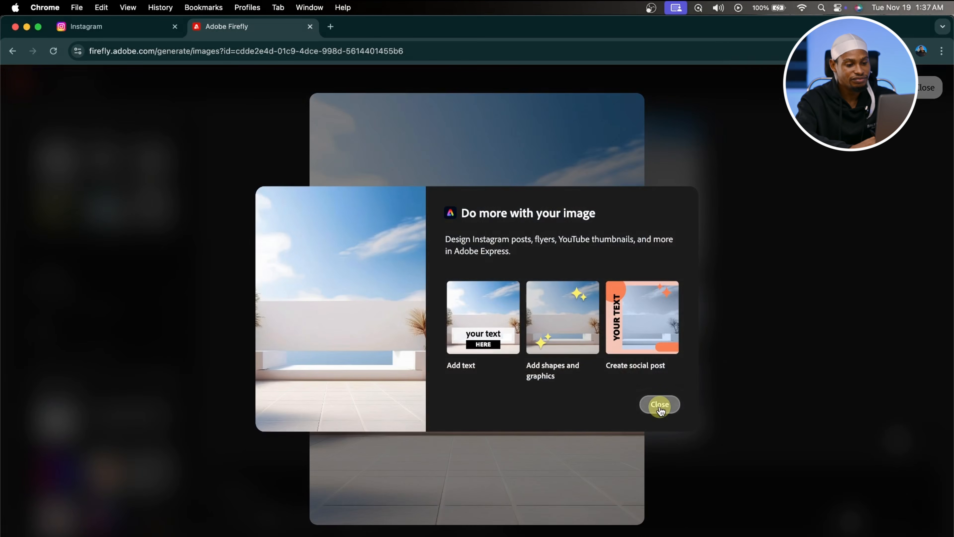
left_click(660, 406)
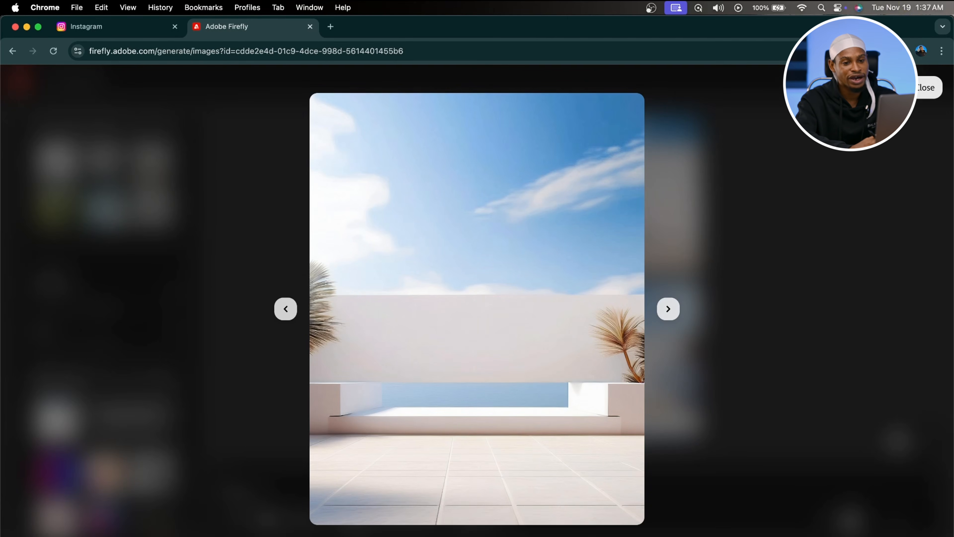
left_click(930, 87)
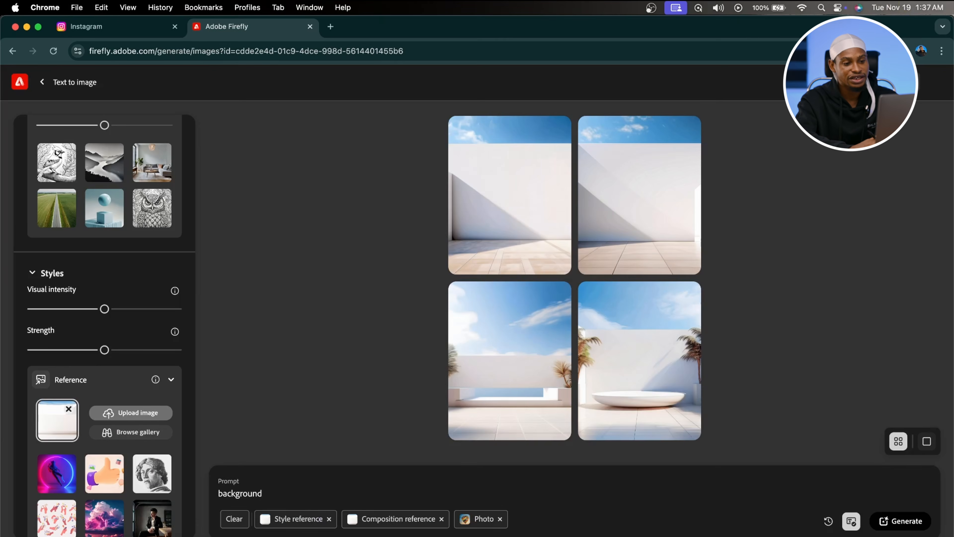
Generate another set from the same prompt and preview the curved-wall and round-disc images at full size
left_click(901, 527)
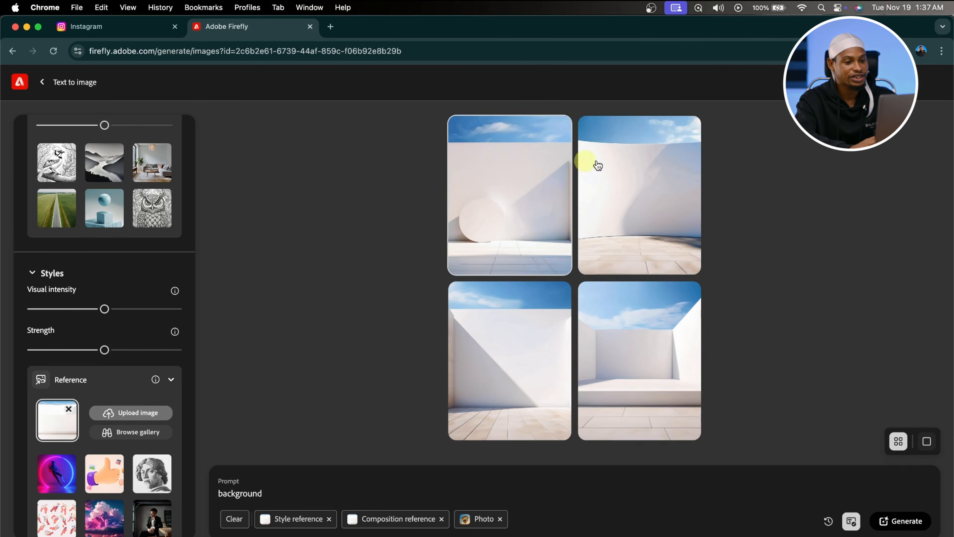
left_click(634, 168)
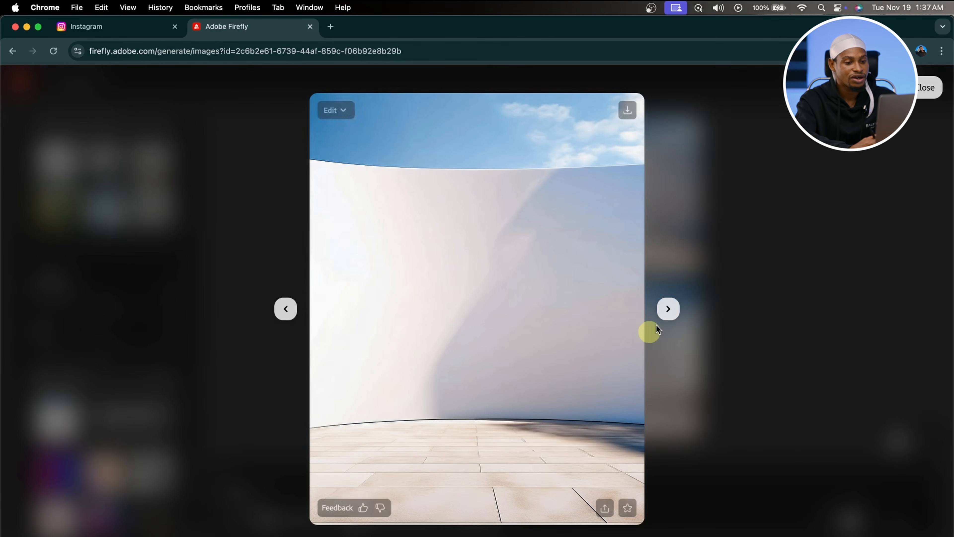
key("Escape")
left_click(480, 231)
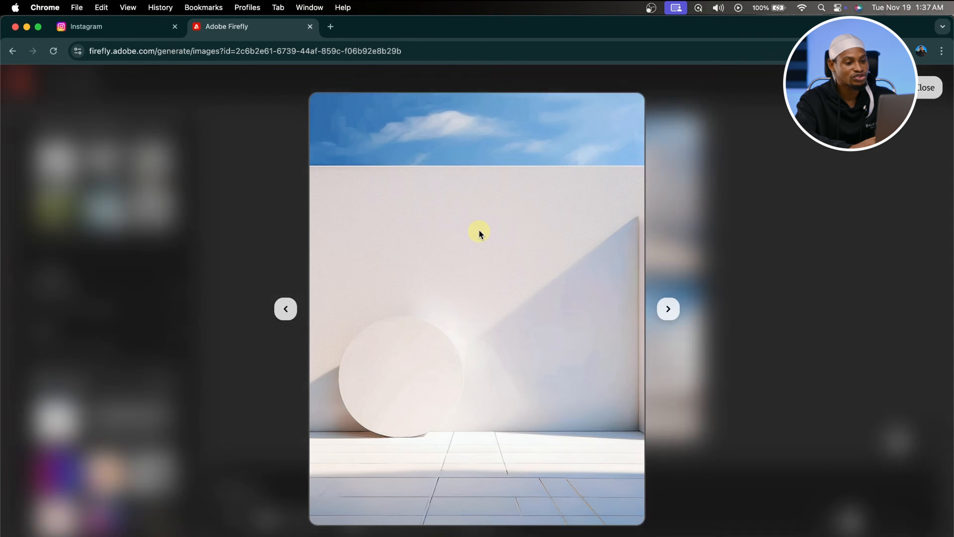
key("Escape")
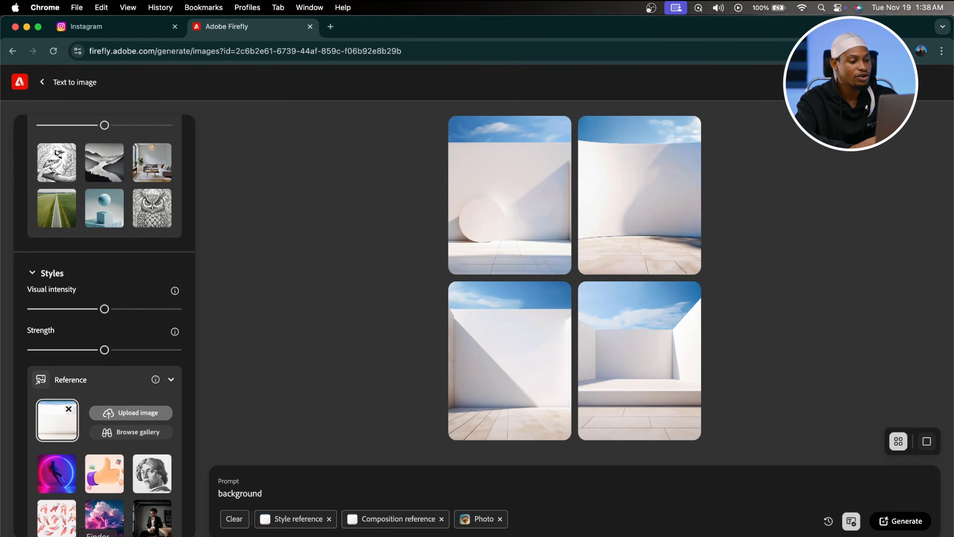
Switch to Finder and preview Firefly create smilar 36232.jpg and Firefly background 51749.jpg in the Downloads folder
left_click(98, 534)
key("space")
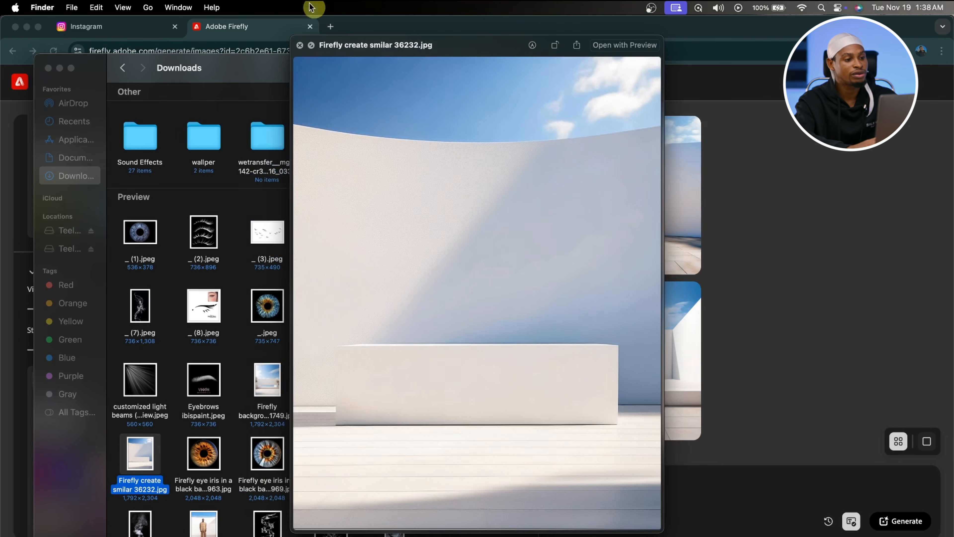
left_click(300, 46)
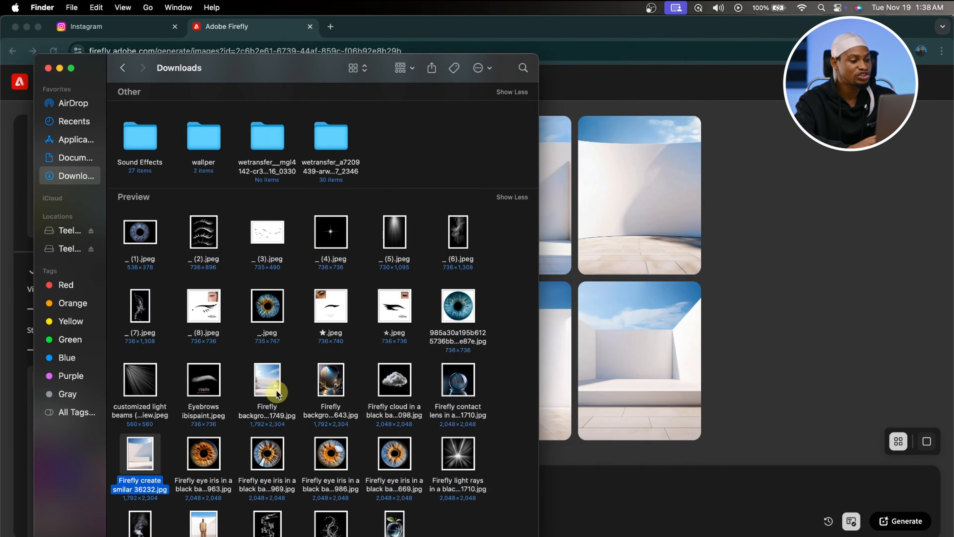
left_click(267, 388)
key("space")
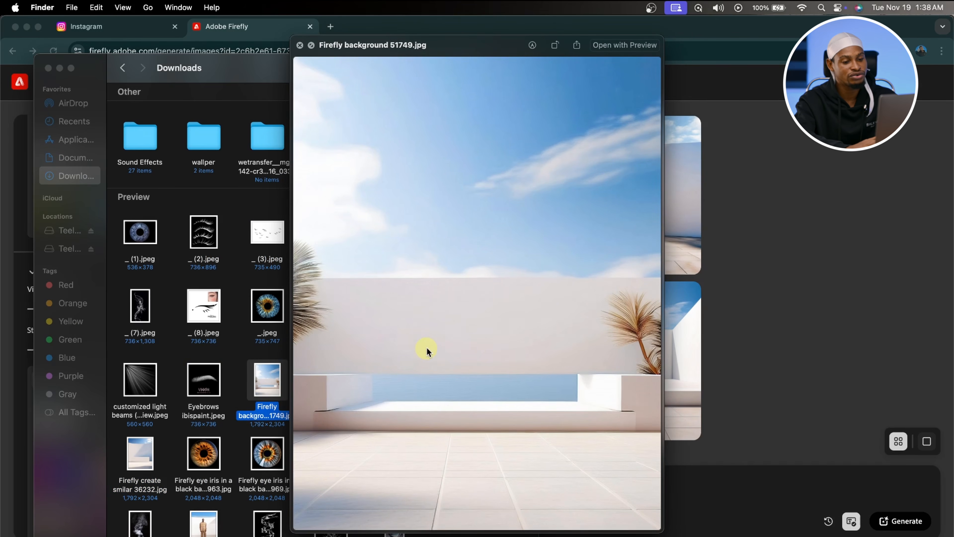
left_click(299, 45)
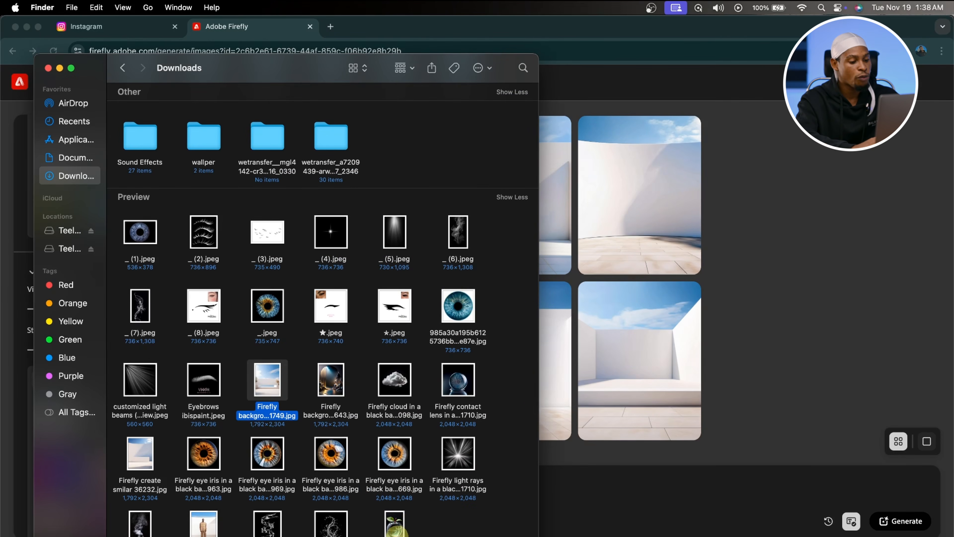
Switch to DSC_1584.psd in Photoshop and crop to 4:5 (8:10), widening the canvas at full image height with Content-Aware Fill
left_click(375, 535)
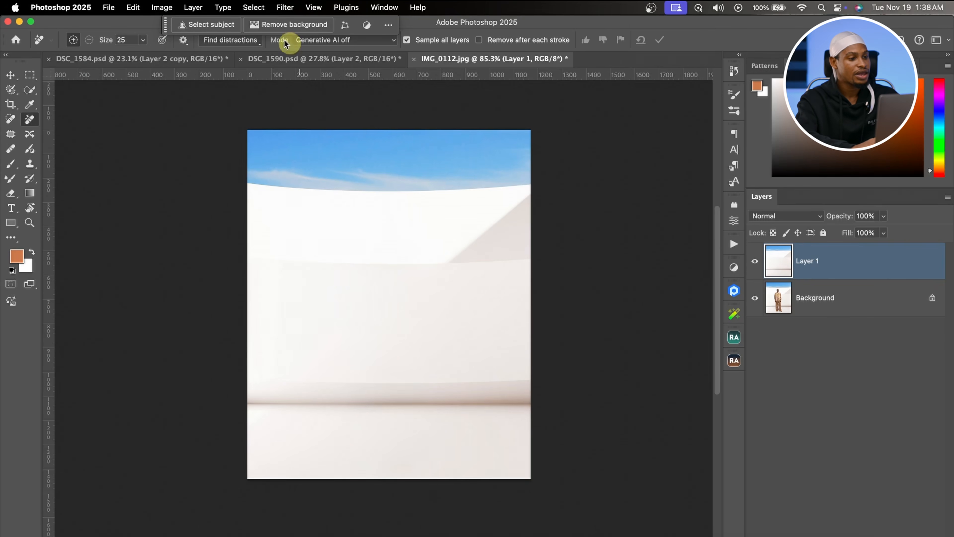
left_click(191, 58)
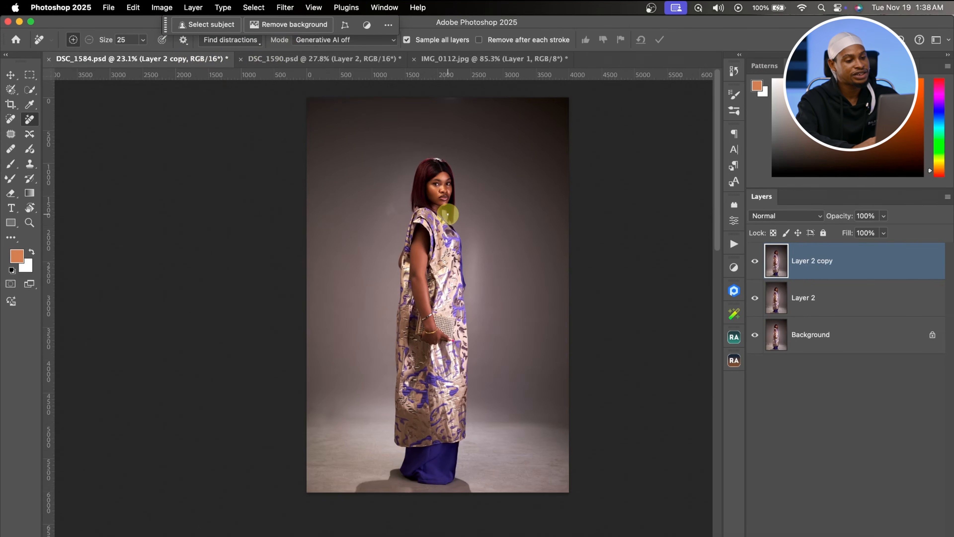
key("z")
left_click_drag(489, 274, 455, 269)
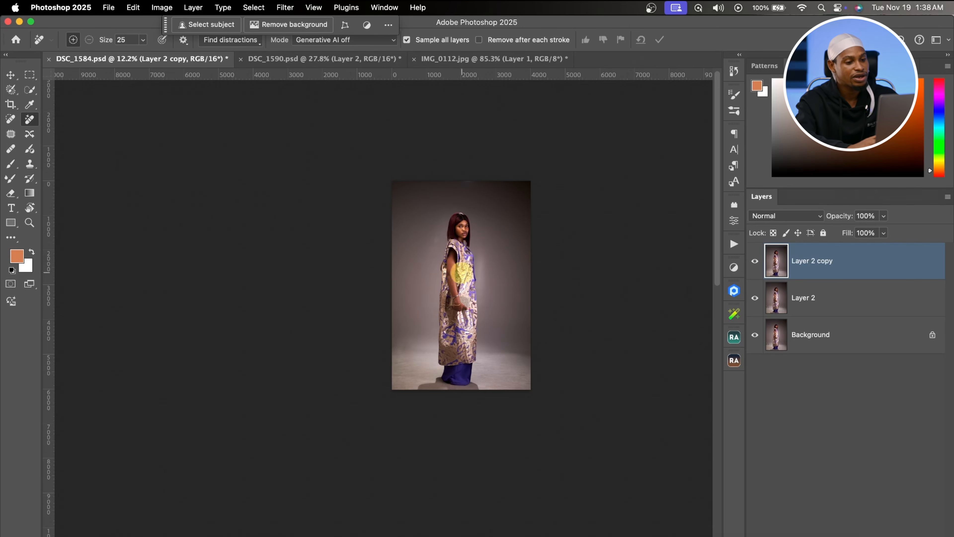
left_click(11, 105)
left_click(102, 39)
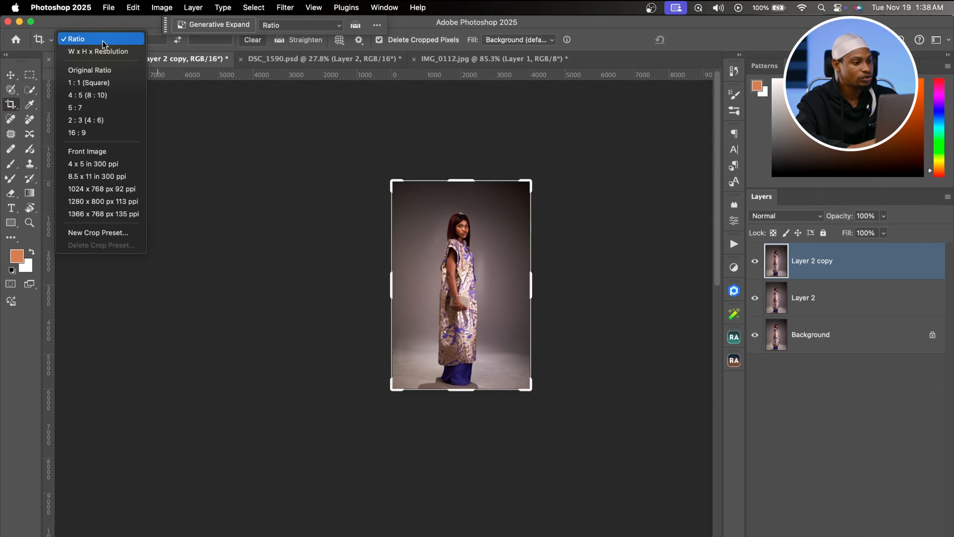
left_click(102, 99)
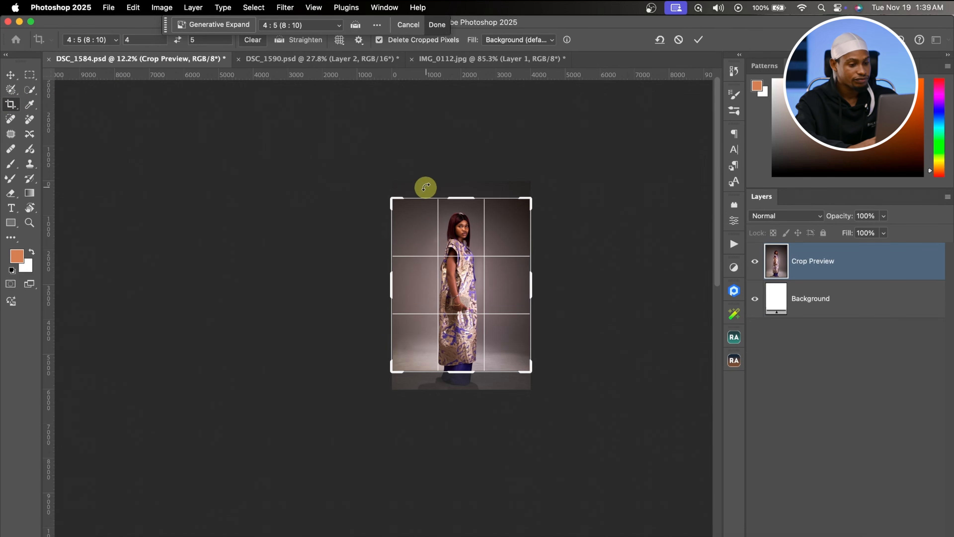
left_click_drag(531, 198, 545, 182)
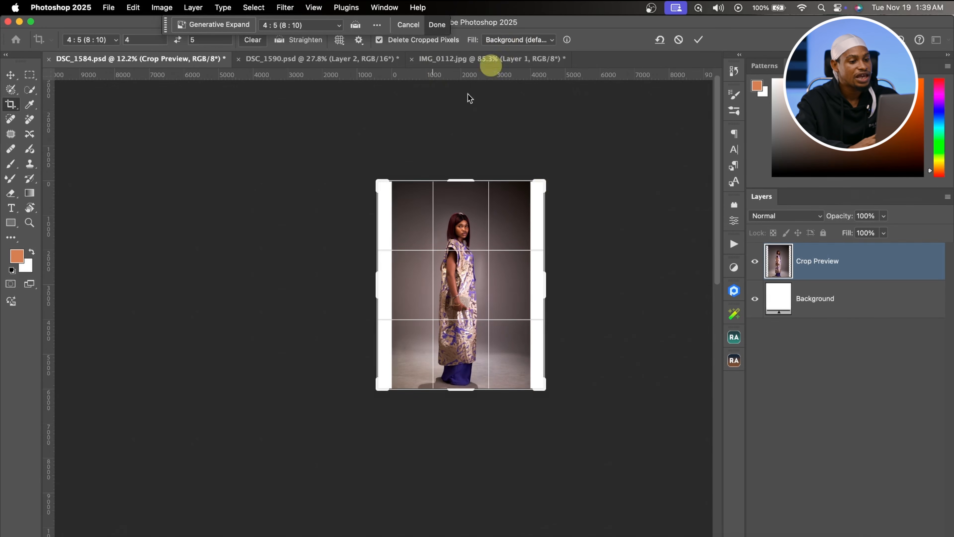
left_click(530, 39)
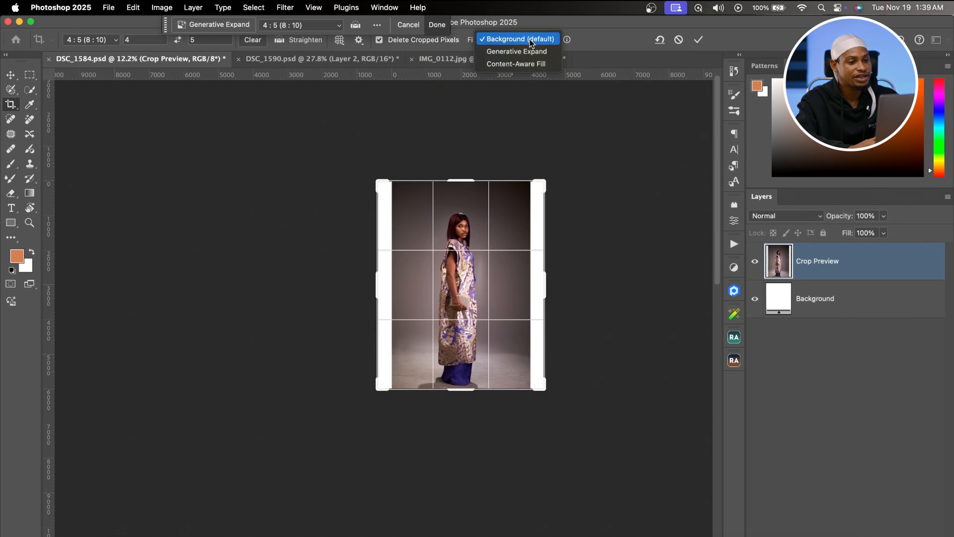
left_click(534, 64)
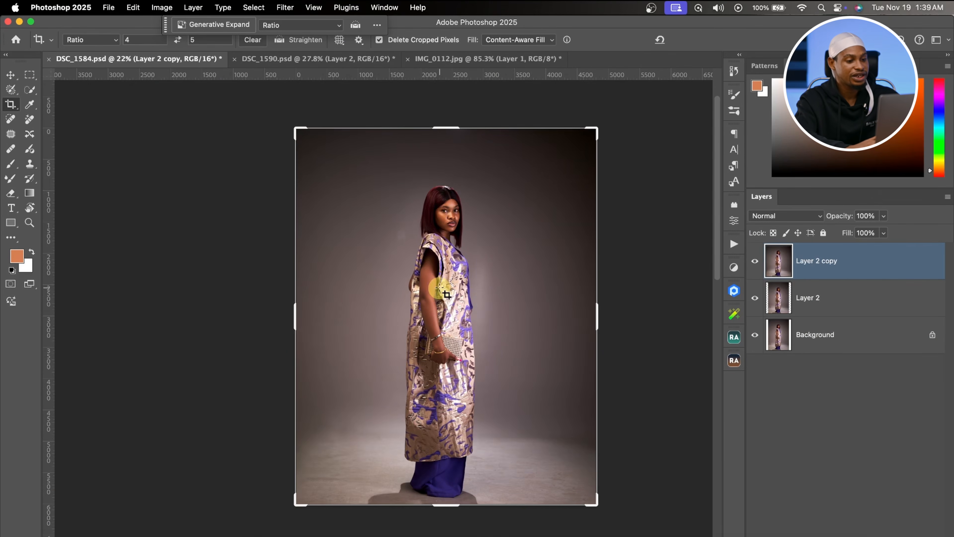
Set subject selection to Cloud (Detailed results) and select the woman on Layer 2 copy
left_click(30, 91)
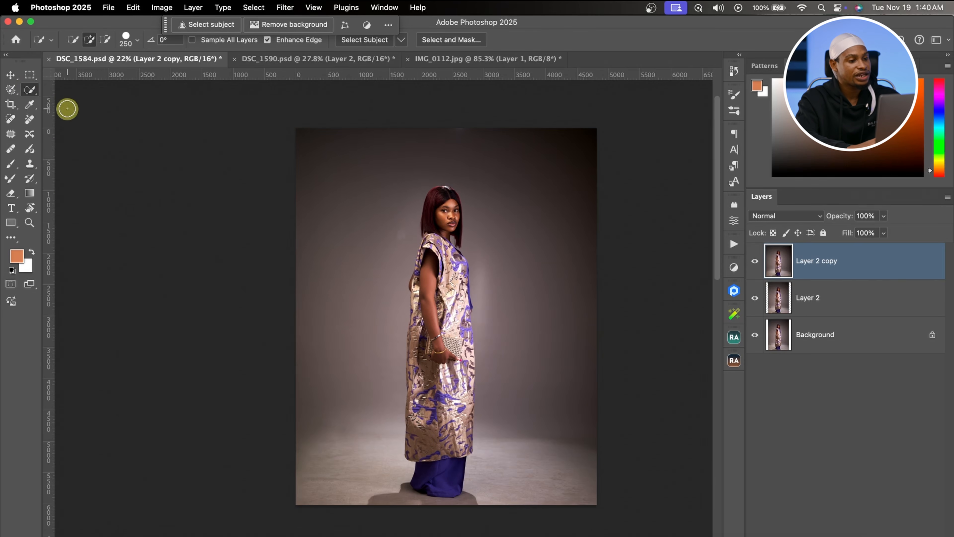
left_click(402, 42)
left_click(403, 42)
left_click(402, 42)
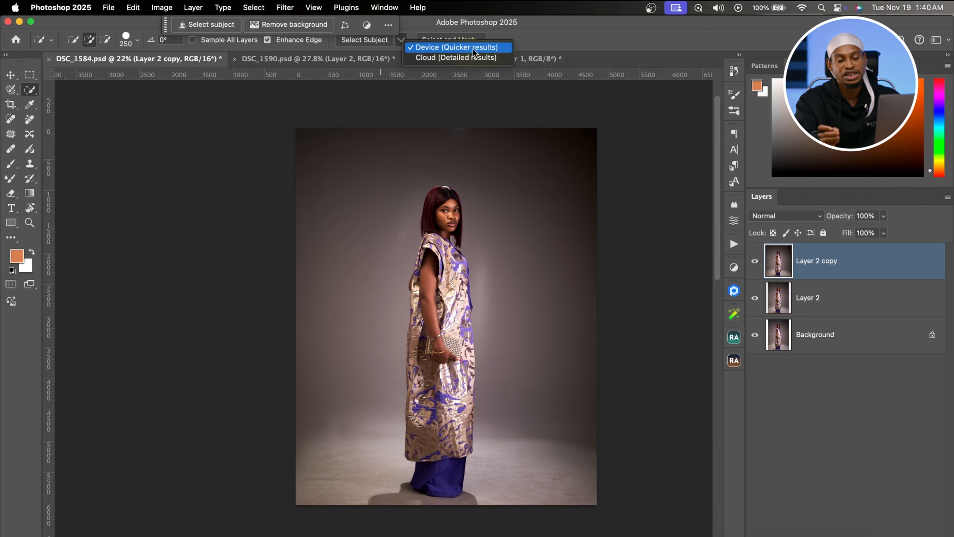
left_click(470, 58)
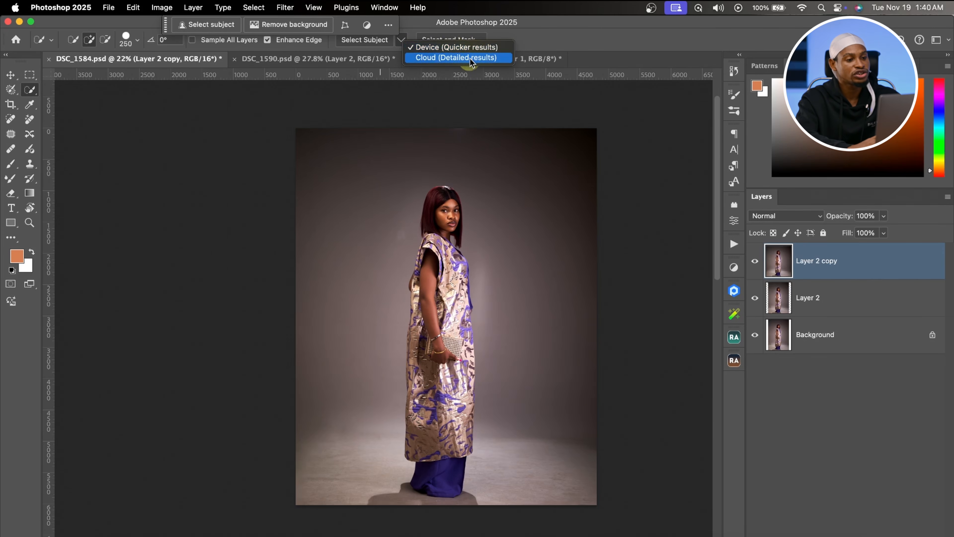
left_click(484, 57)
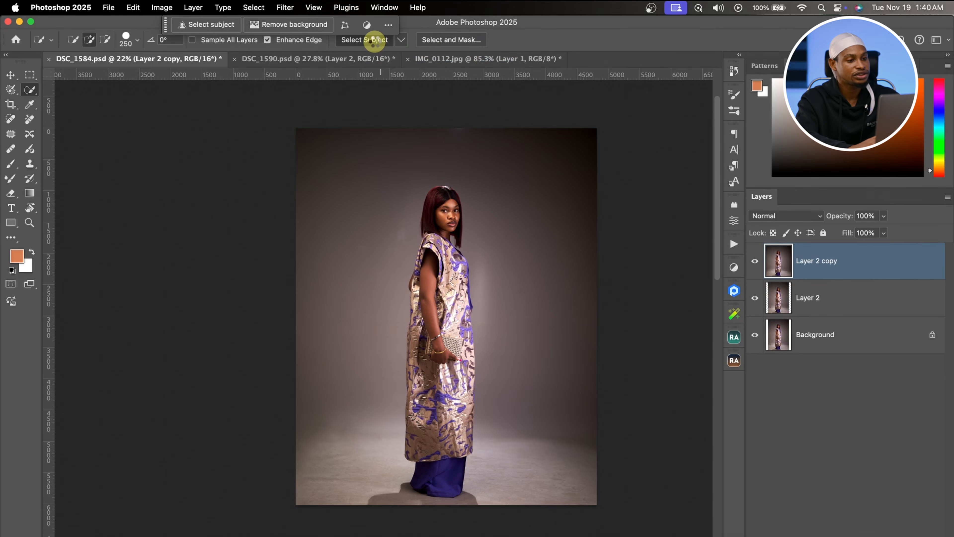
left_click(374, 42)
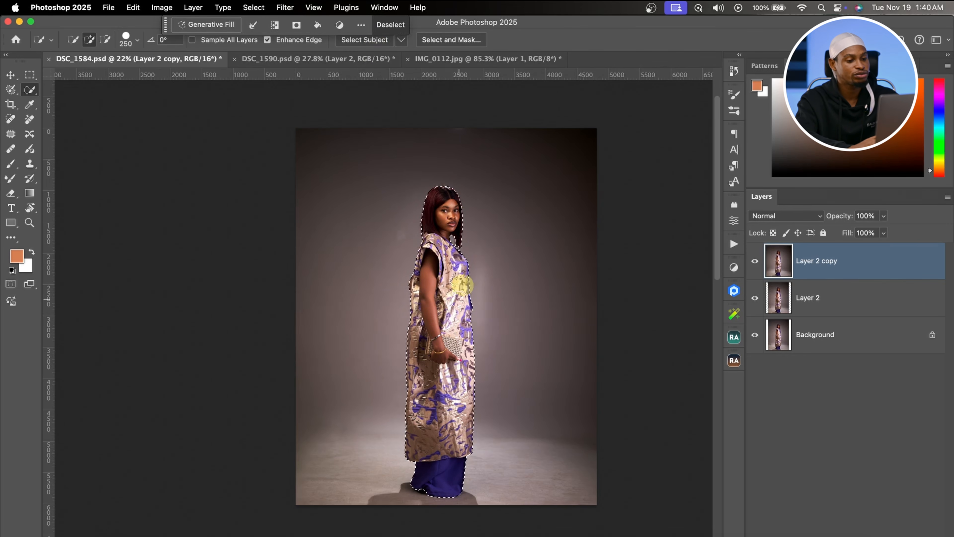
Check the selection edges, invert the selection and copy the studio backdrop to a new layer
key("z")
mouse_move(474, 241)
left_mouse_down()
mouse_move(520, 244)
mouse_move(485, 250)
left_mouse_up()
key("w")
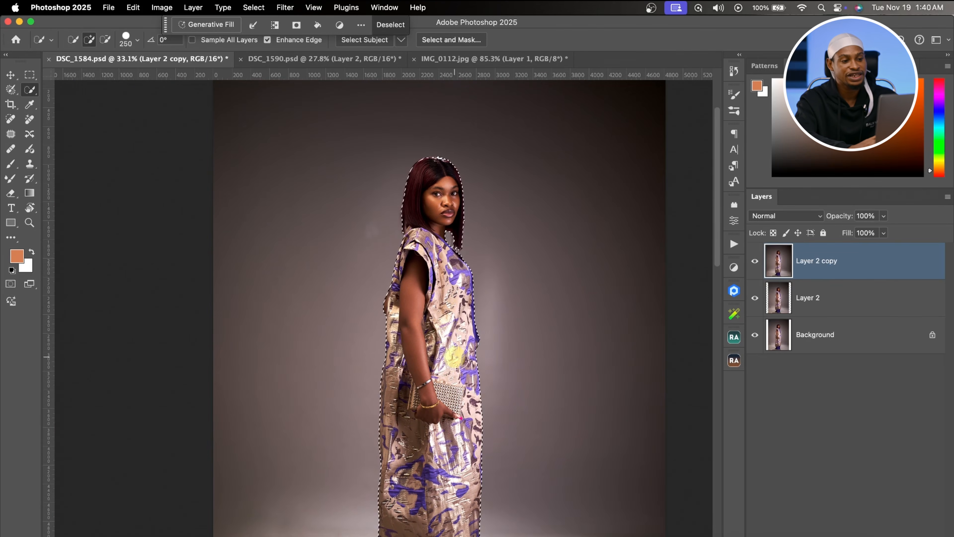
key("z")
left_click_drag(462, 357, 420, 354)
key("w")
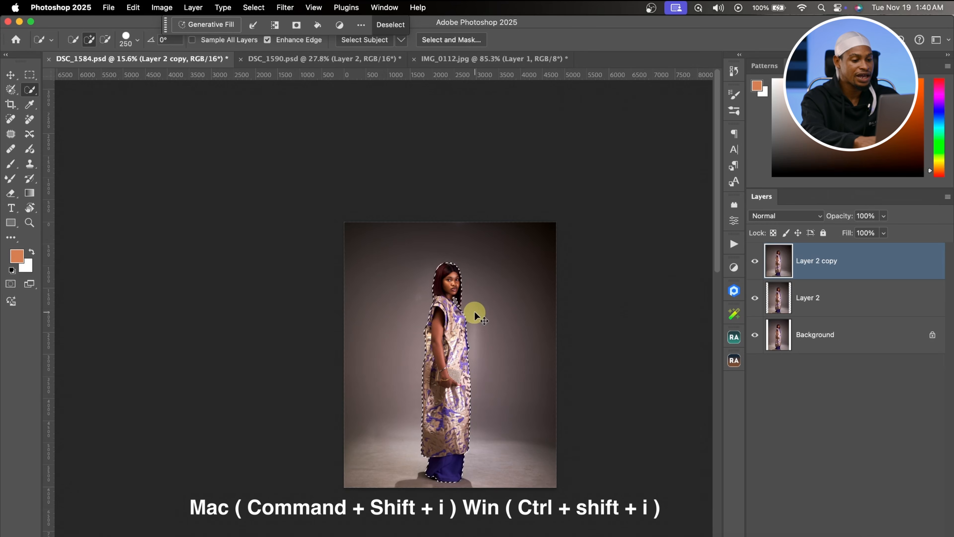
key("super+shift+i")
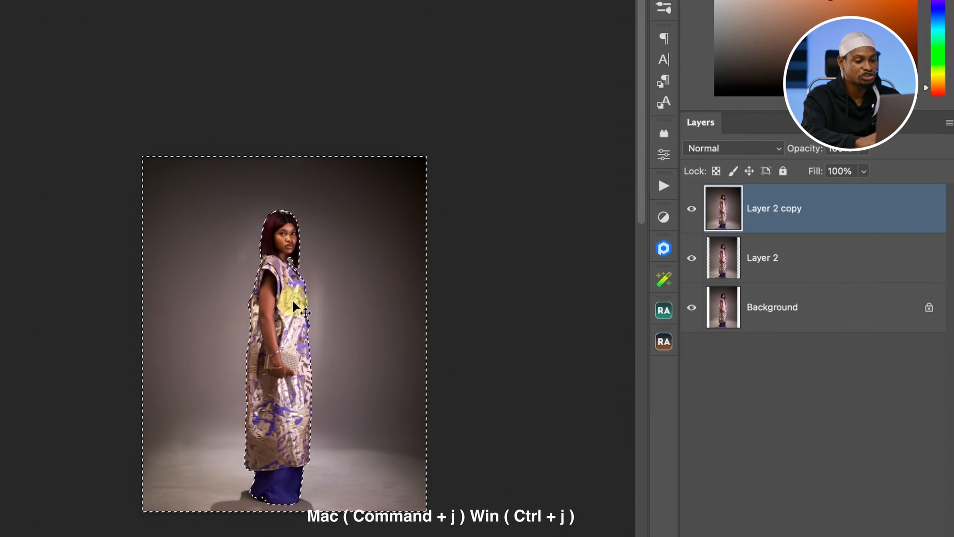
key("super+j")
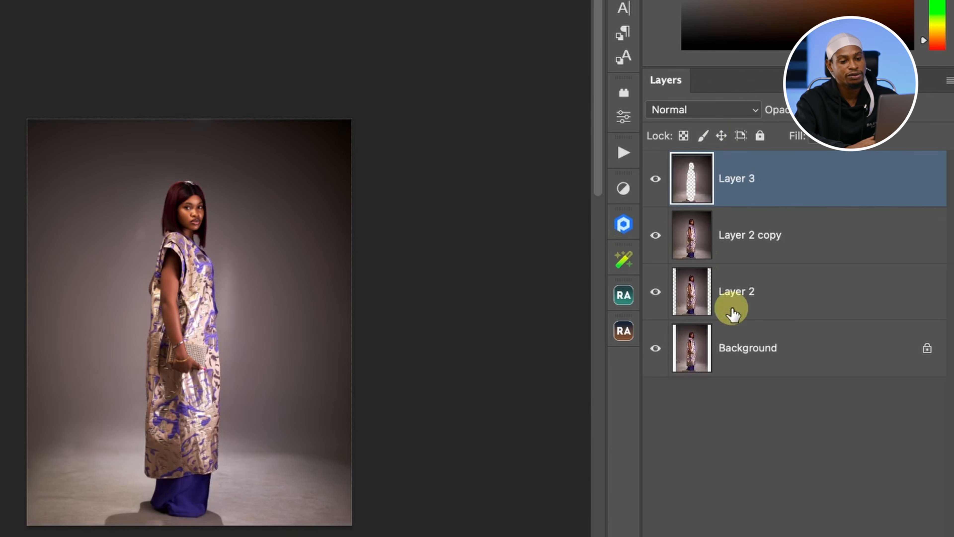
Hide the three layers beneath Layer 3 to inspect the backdrop cutout, and show them again
left_click(656, 236)
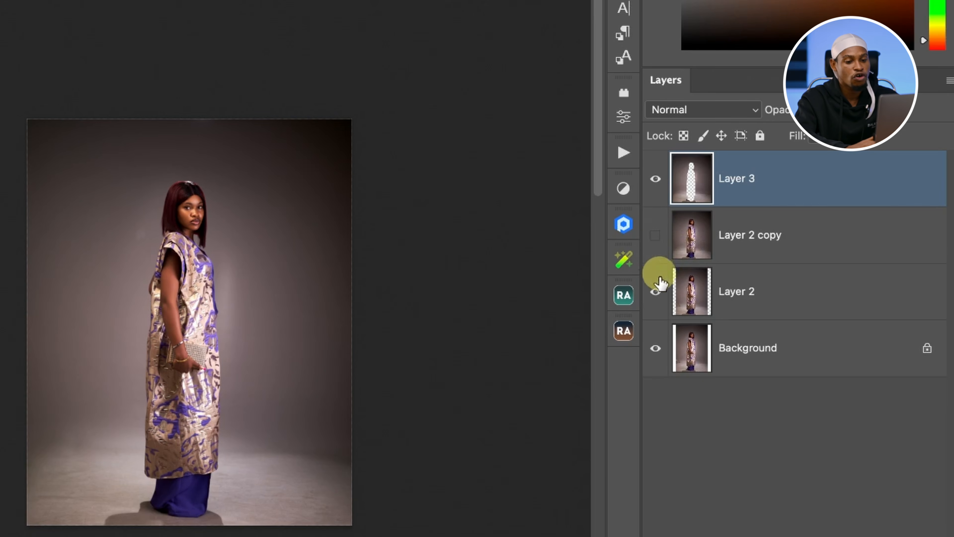
left_click(656, 292)
left_click(656, 348)
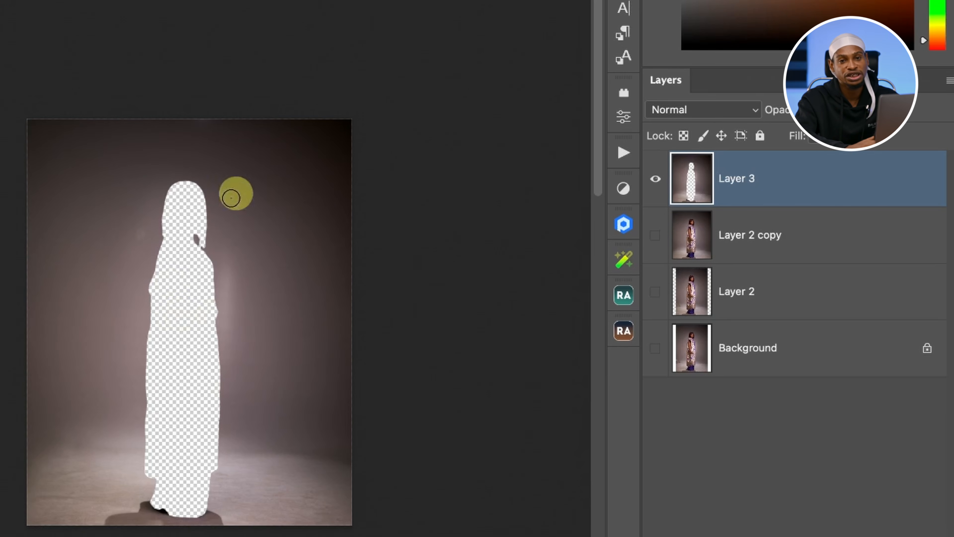
left_click(655, 348)
left_click(655, 292)
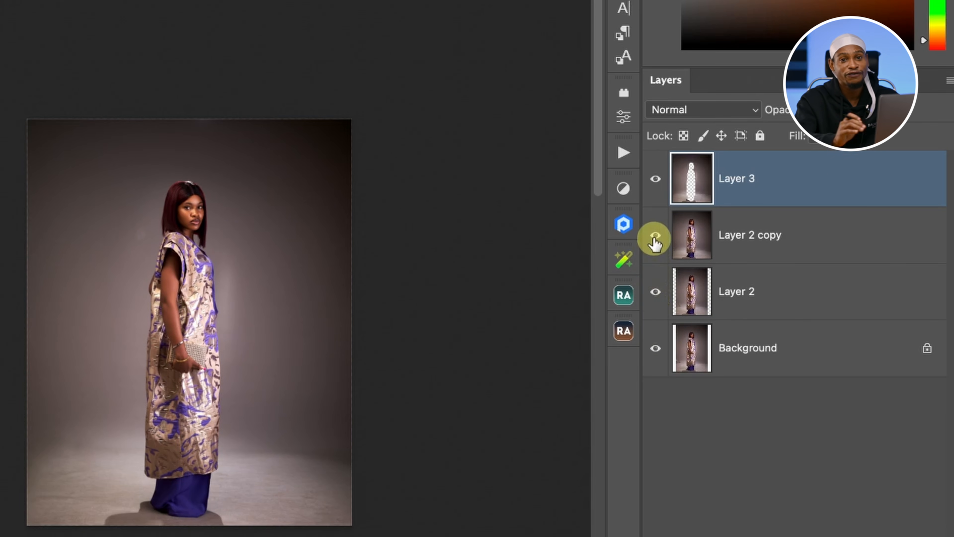
Rename Layer 3 as background and Layer 2 copy as subject
left_click(734, 178)
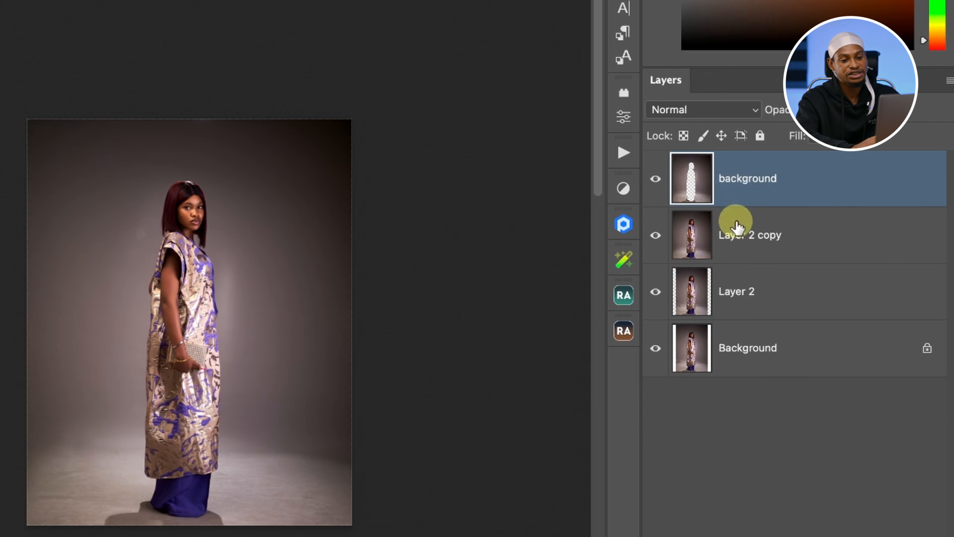
left_click(742, 237)
type("subject")
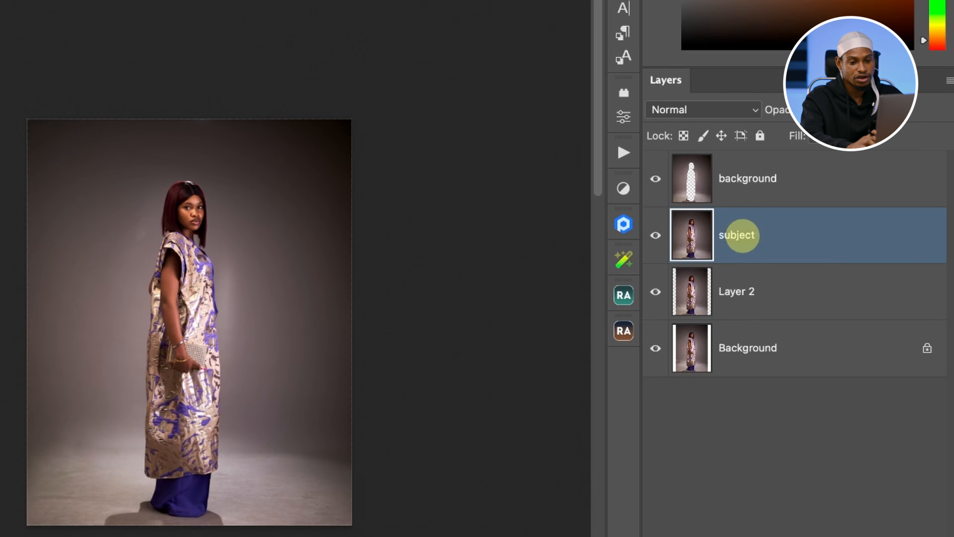
Load the background layer's outline as a selection, invert it and add it as a layer mask on the subject layer
left_click(762, 177)
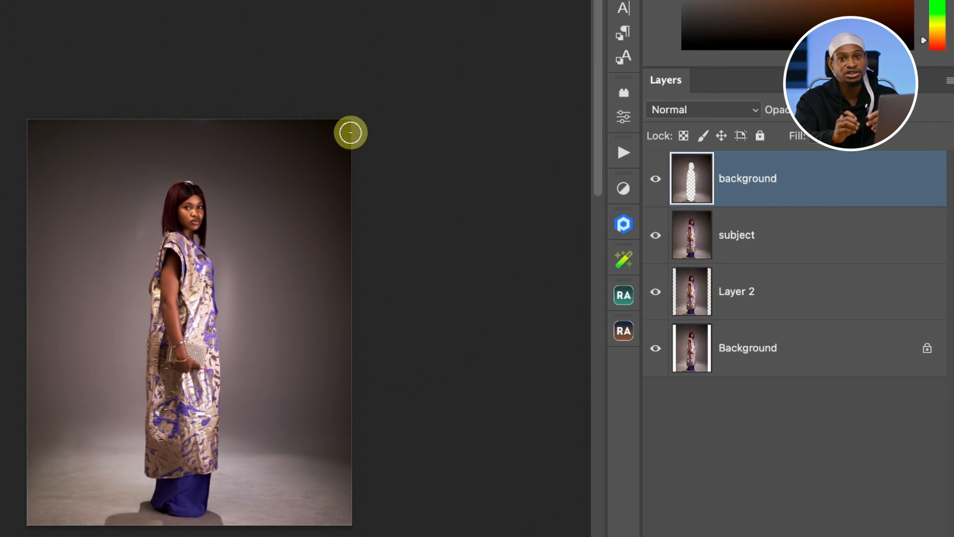
left_click(844, 231)
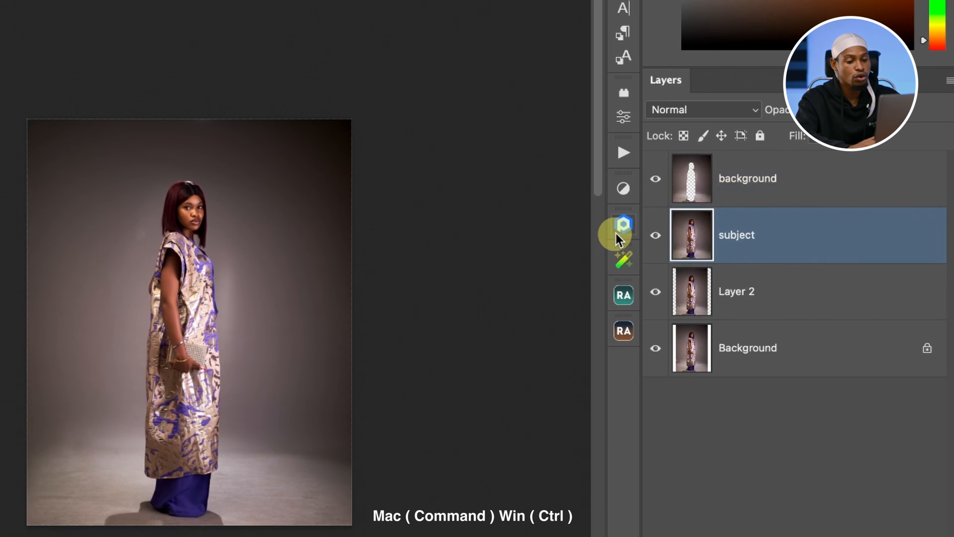
left_click(689, 221, "super")
left_click(690, 187, "super")
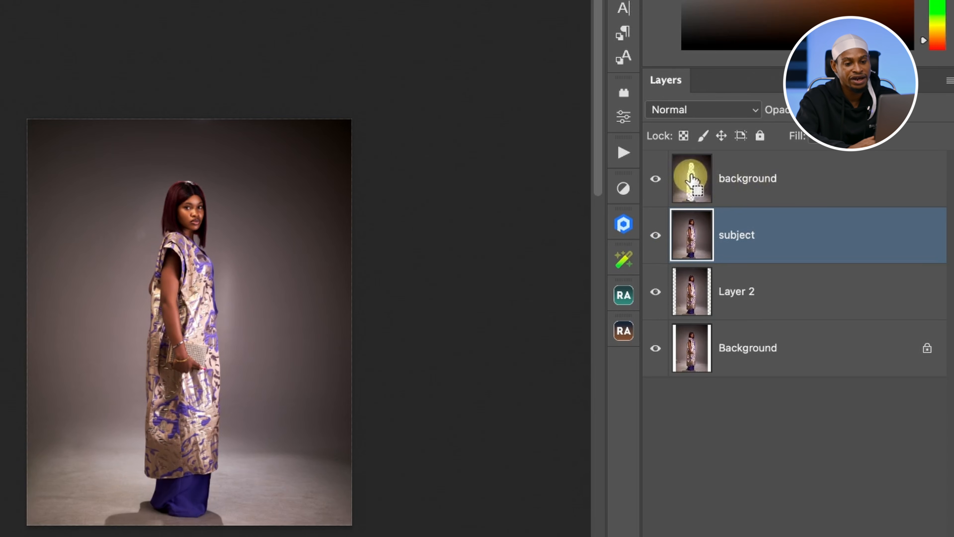
left_click(692, 184, "super")
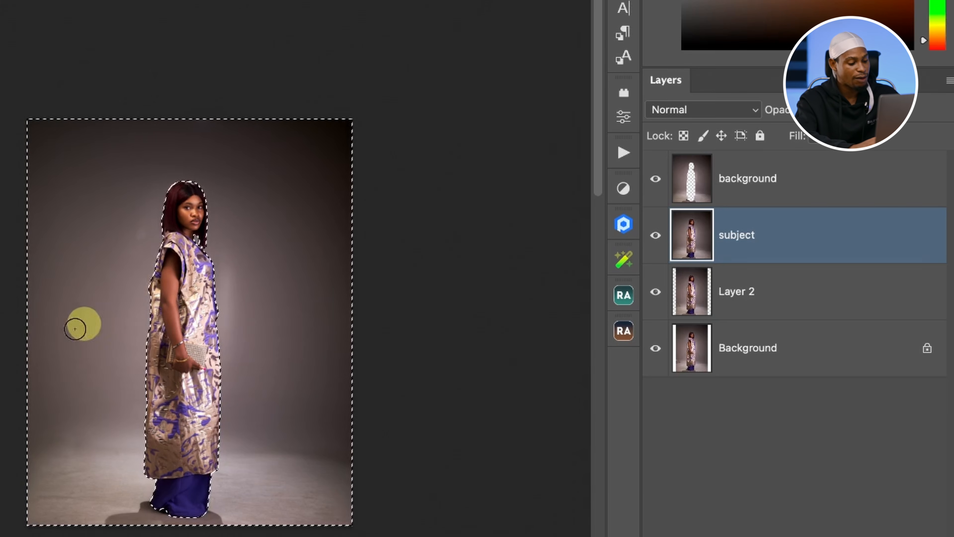
key("super+shift+i")
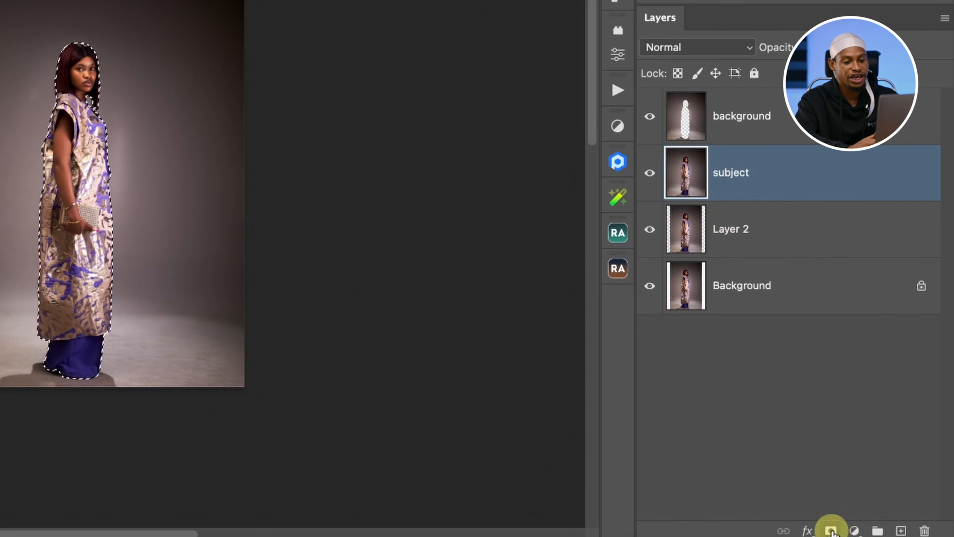
left_click(832, 530)
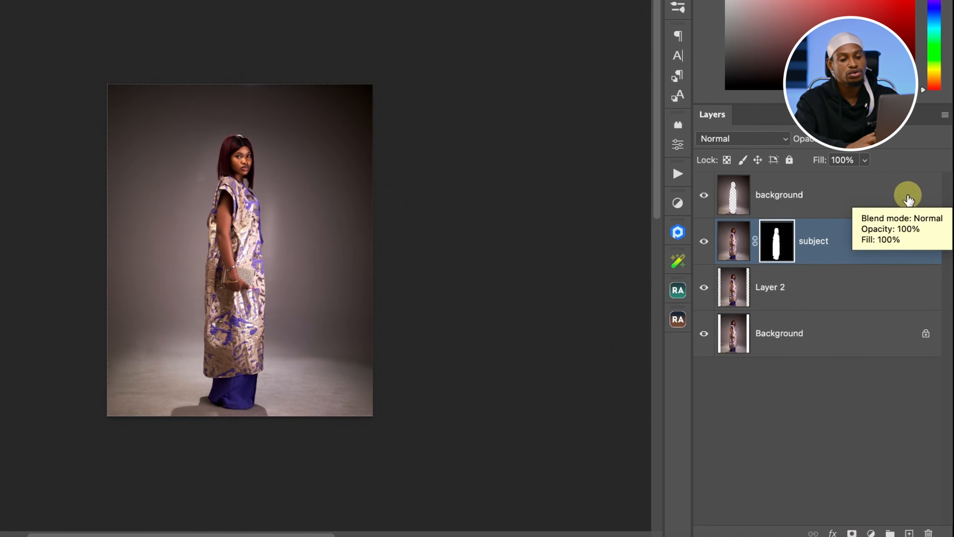
Move the background layer below the subject layer and keep it selected
left_click(854, 199)
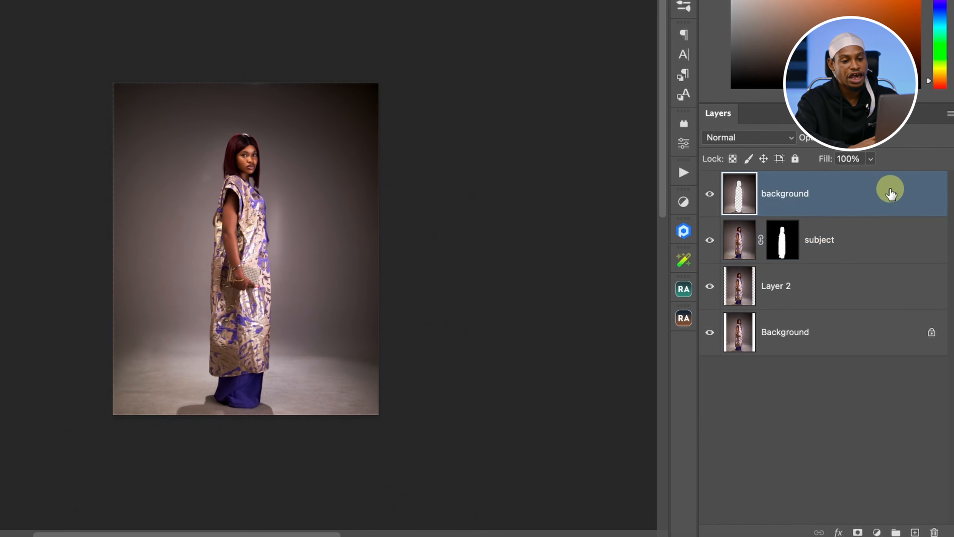
left_click_drag(891, 195, 881, 251)
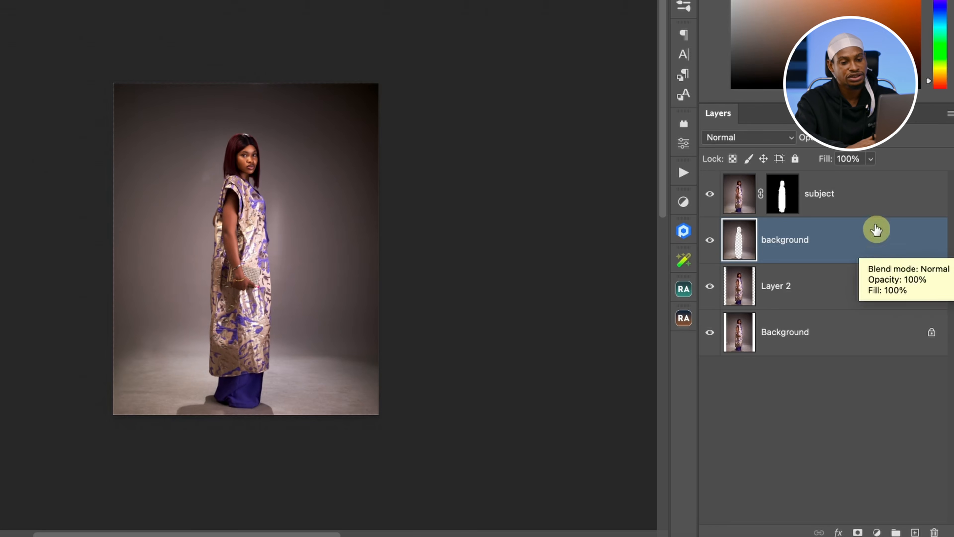
left_click(864, 201)
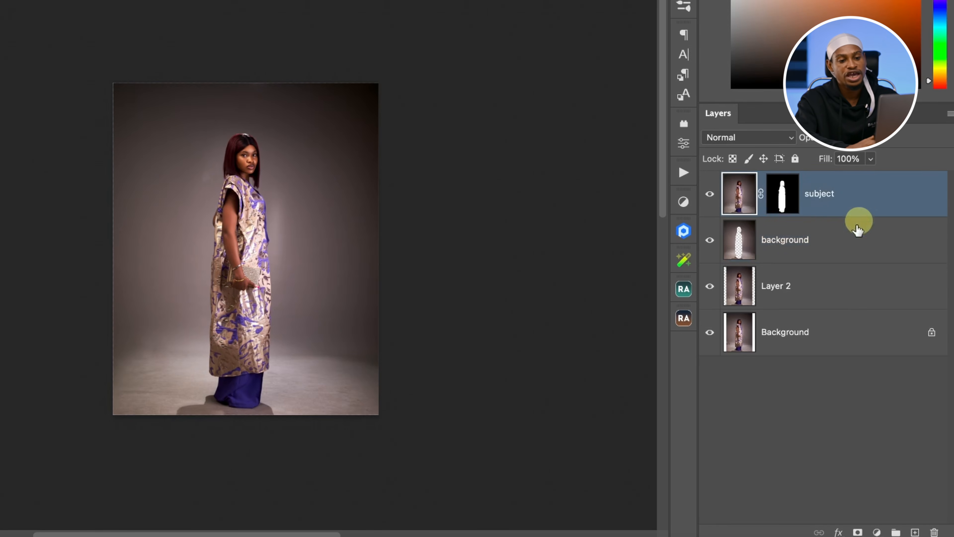
left_click(847, 243)
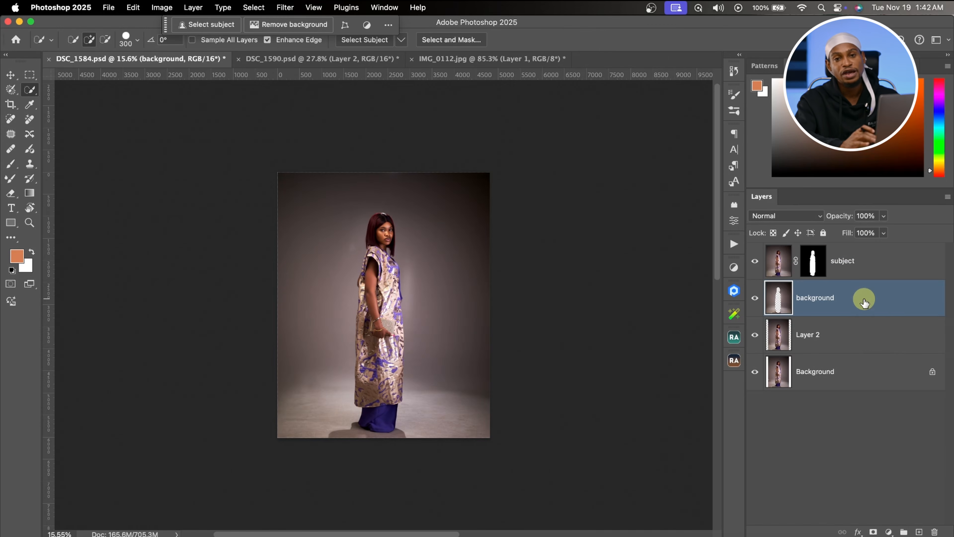
Convert the background layer for smart filters and apply a Gaussian Blur to it
key("z")
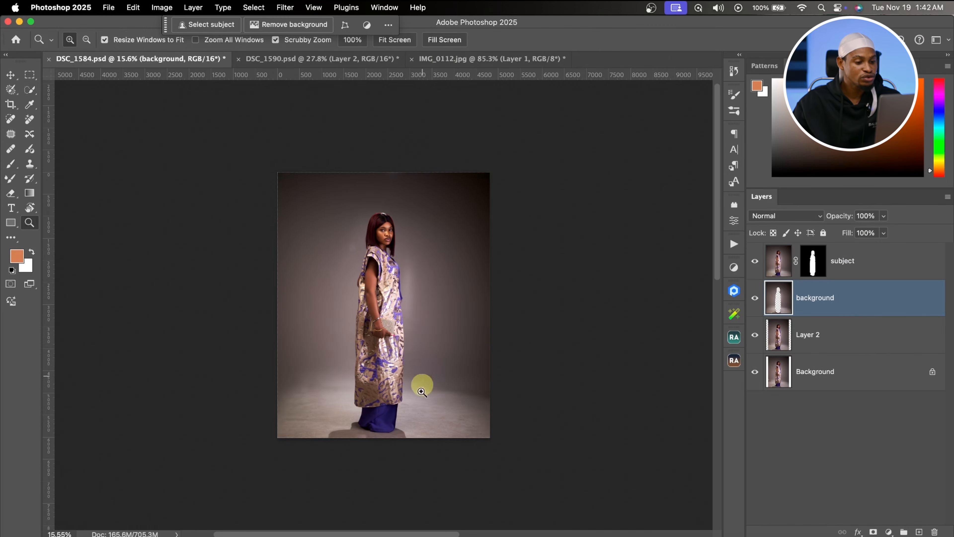
mouse_move(379, 424)
left_mouse_down()
mouse_move(441, 405)
mouse_move(412, 415)
mouse_move(414, 434)
mouse_move(418, 420)
left_mouse_up()
key("z")
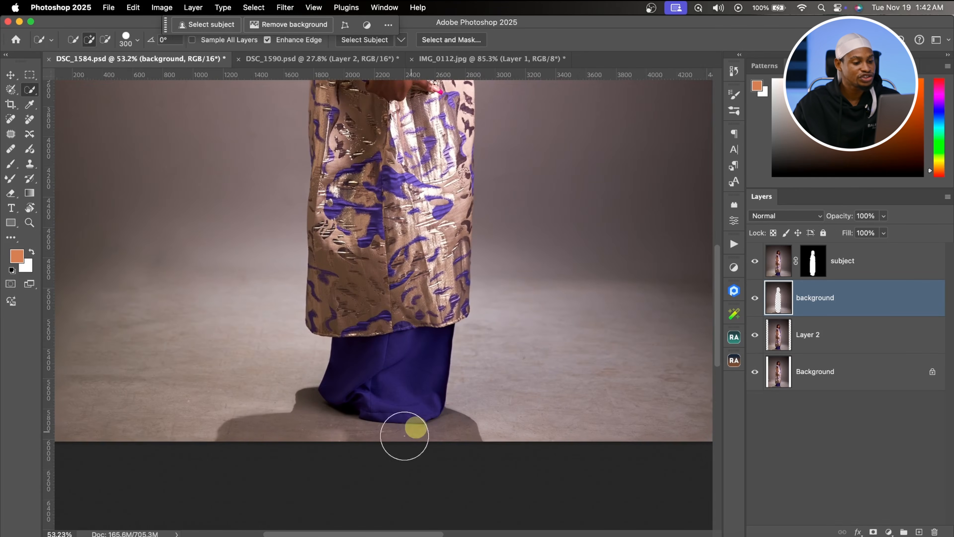
key("z")
mouse_move(454, 390)
left_mouse_down()
mouse_move(411, 375)
mouse_move(423, 377)
left_mouse_up()
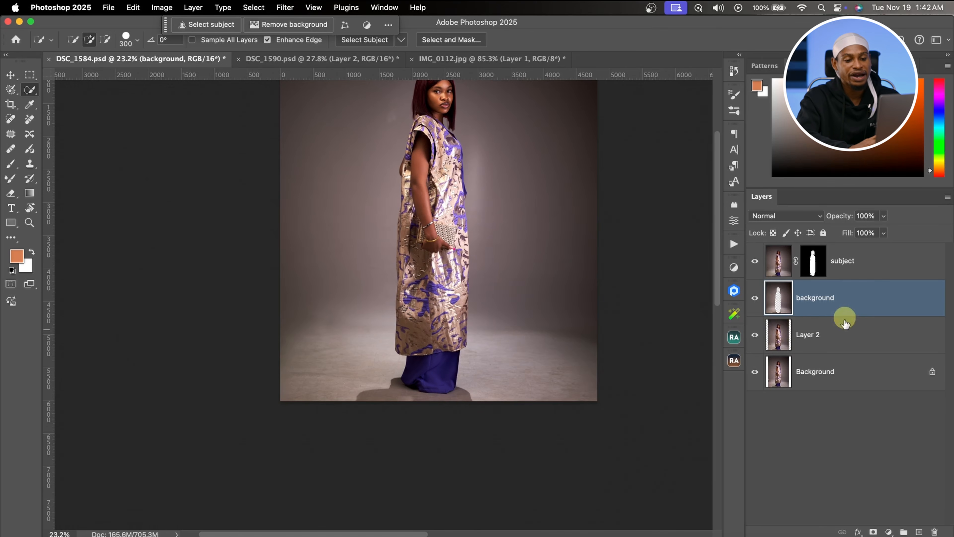
left_click(285, 8)
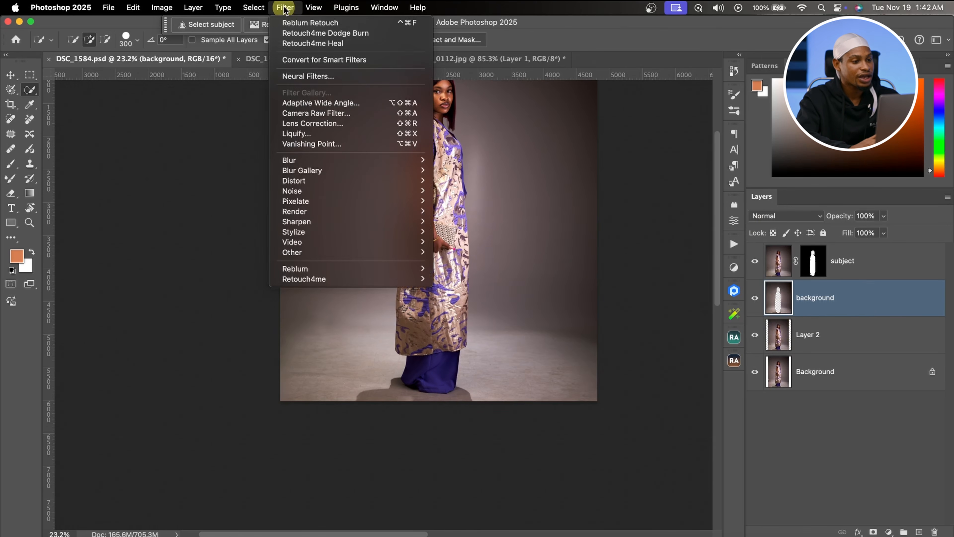
left_click(319, 59)
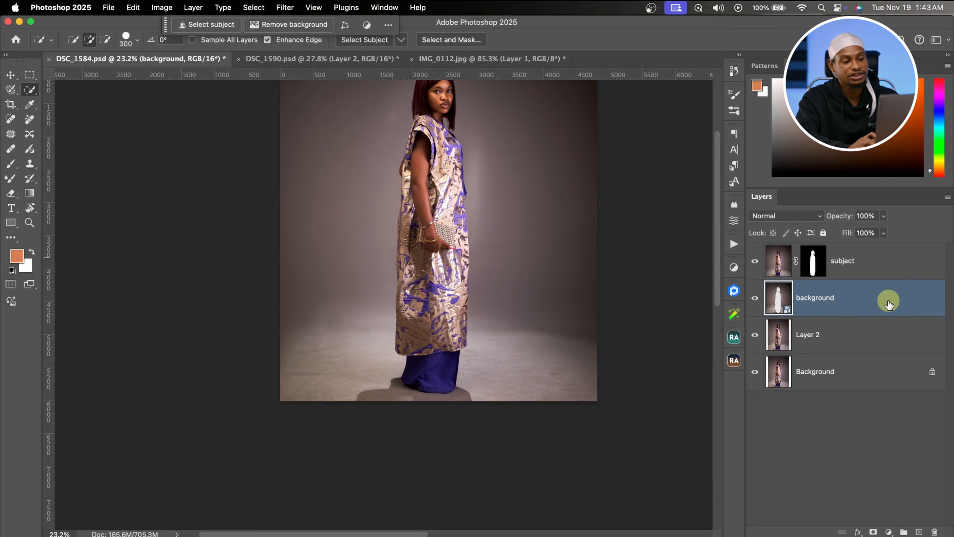
left_click(286, 8)
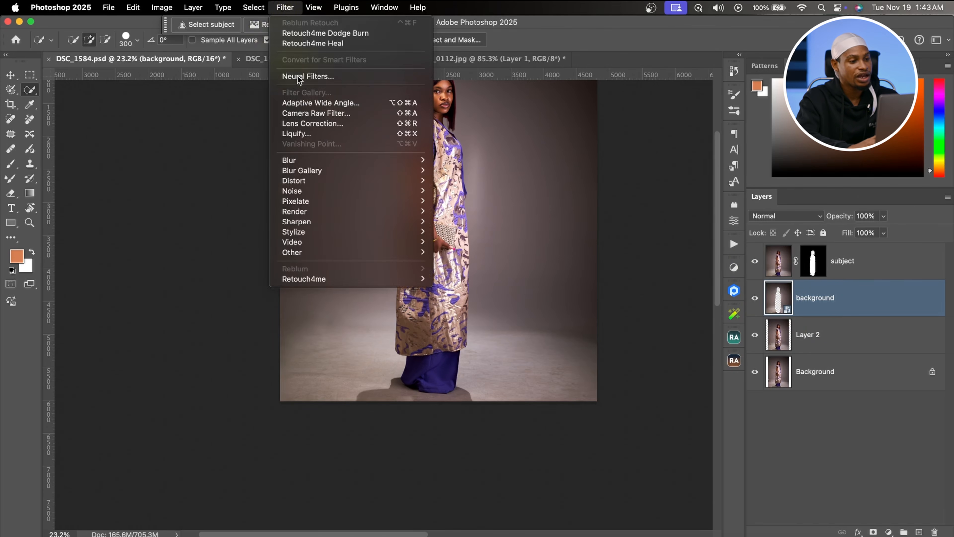
mouse_move(315, 160)
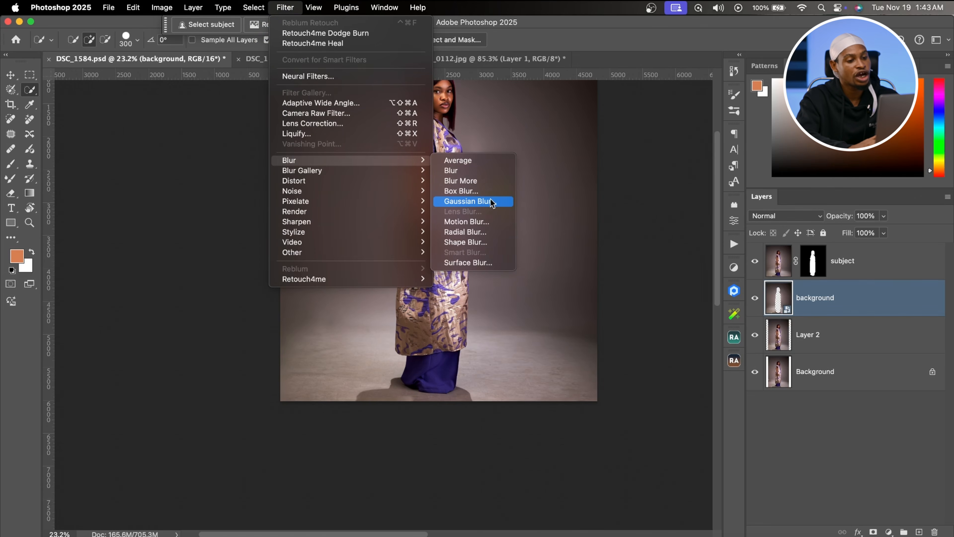
left_click(478, 202)
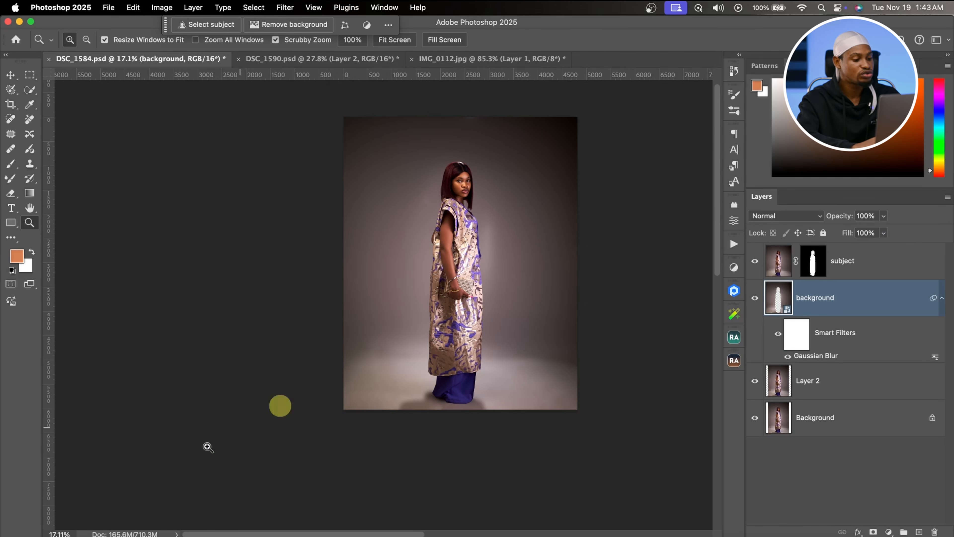
Switch to Finder and place Firefly create smilar 36232.jpg from Downloads into DSC_1584.psd, between the subject and background layers
left_click(98, 536)
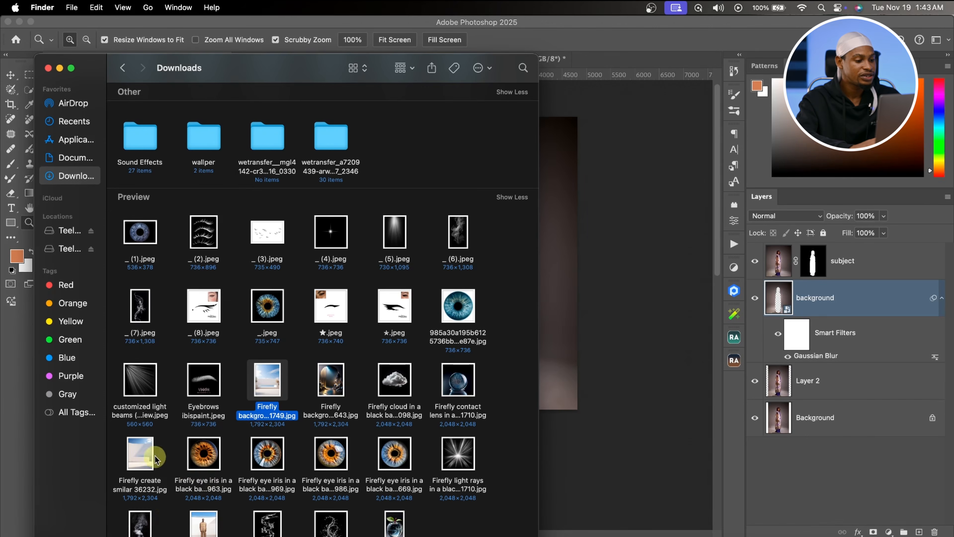
left_click(140, 453)
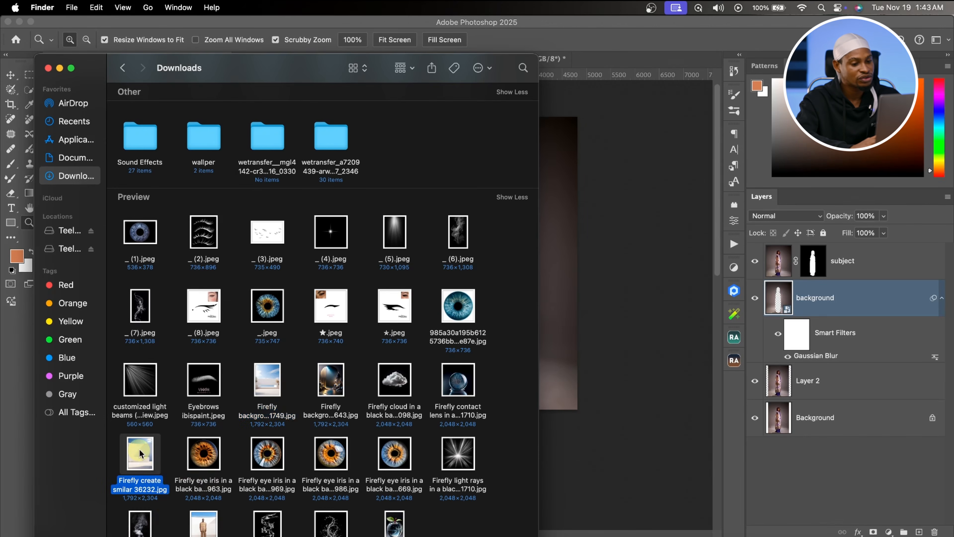
left_click_drag(140, 453, 606, 323)
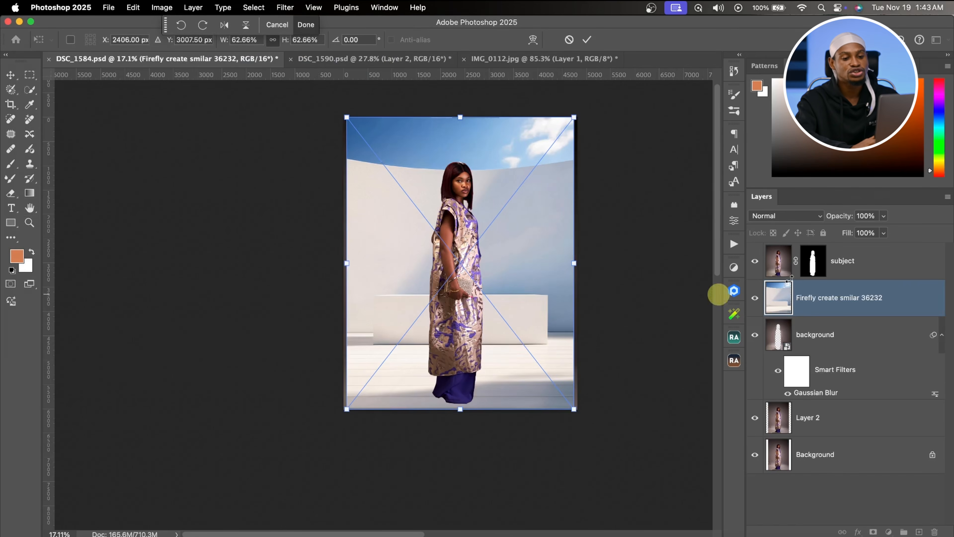
key("Return")
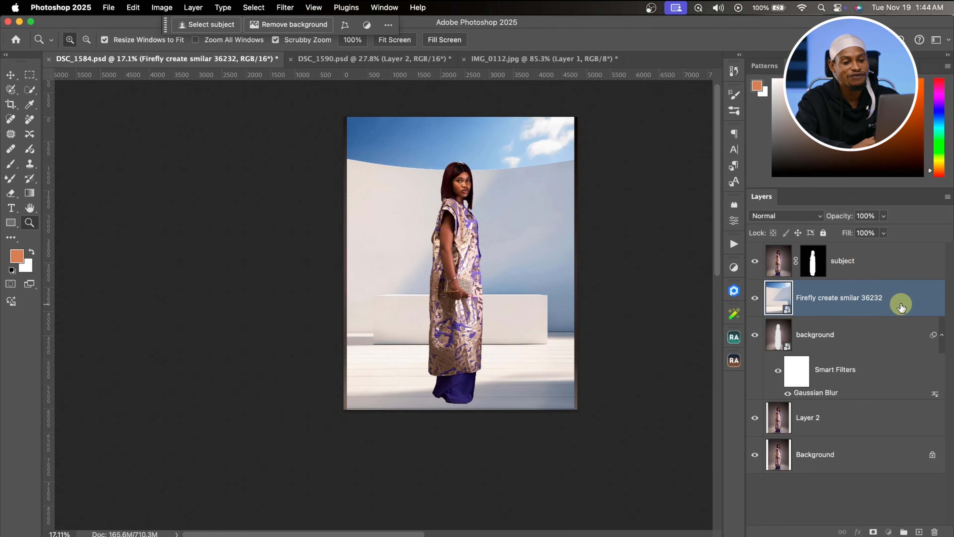
left_click_drag(901, 306, 919, 251)
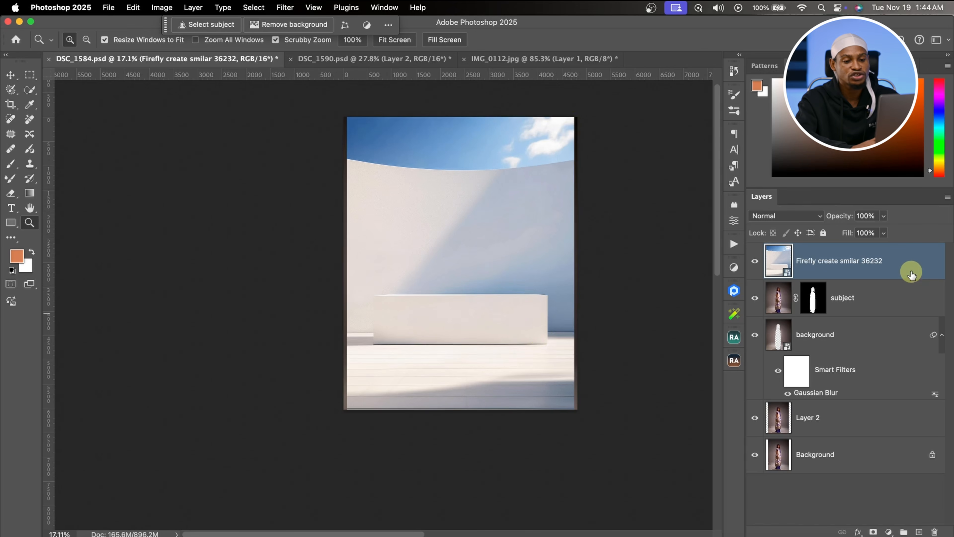
left_click_drag(912, 267, 901, 305)
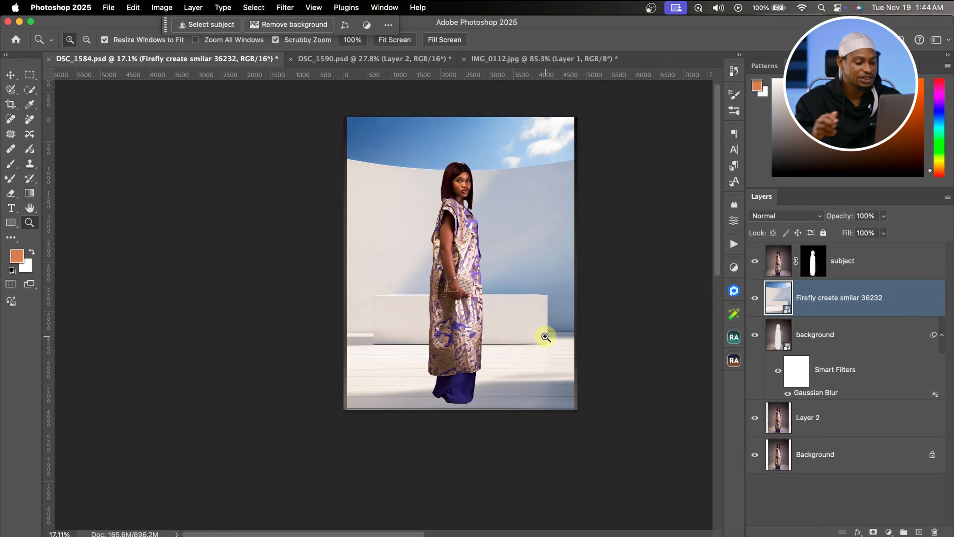
Scale the Firefly create smilar 36232 layer to 64.45% so it fills the canvas width
key("super+t")
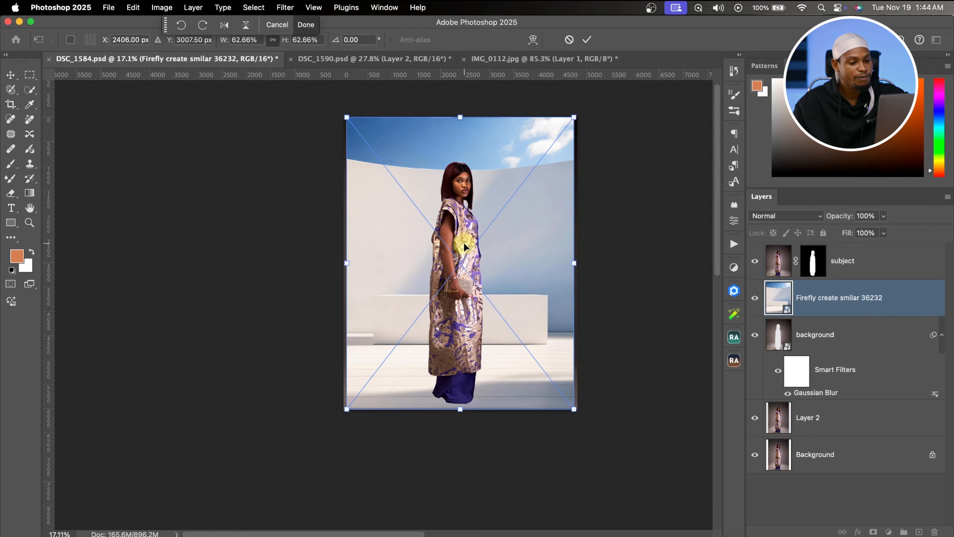
left_click_drag(574, 263, 582, 260)
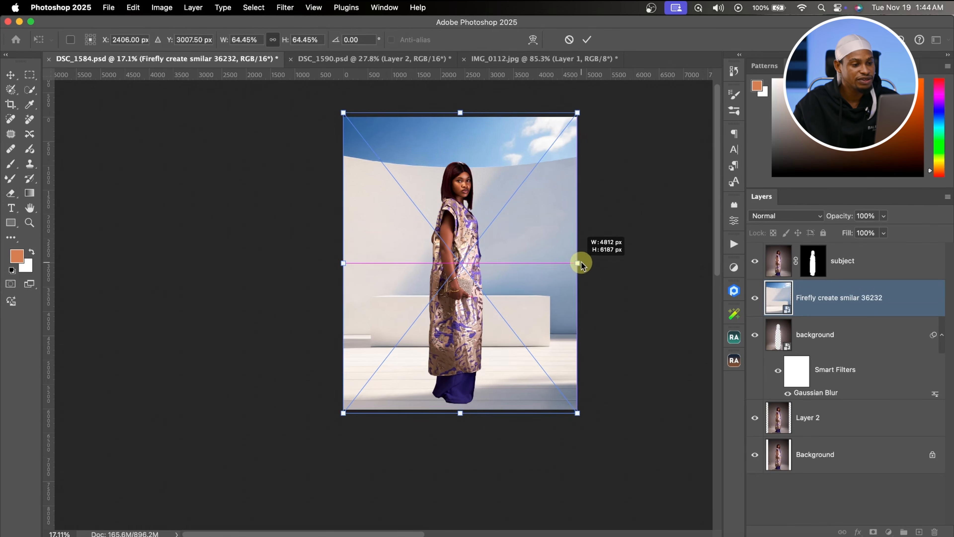
left_click_drag(516, 258, 522, 288)
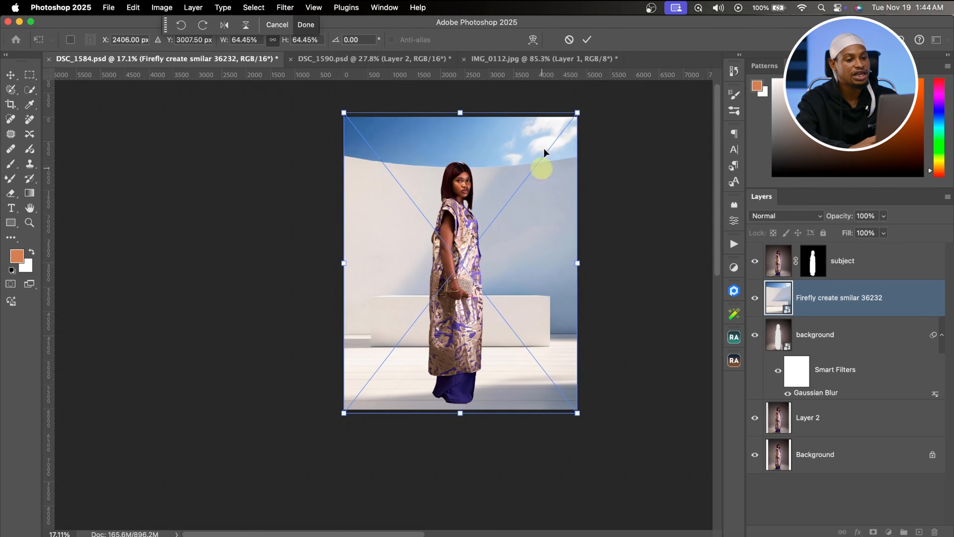
left_click(586, 42)
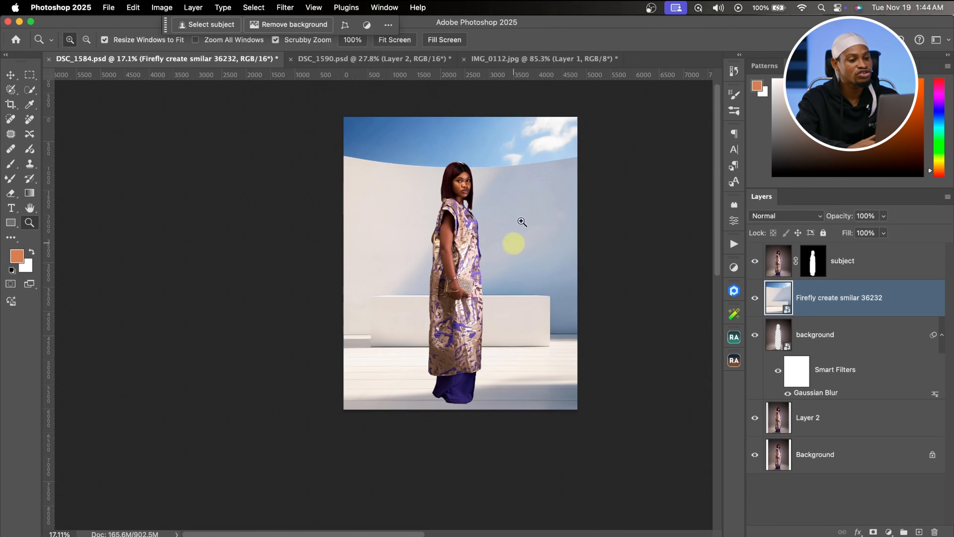
Examine where the woman's blue hem meets the new white floor
left_click_drag(455, 409, 520, 407)
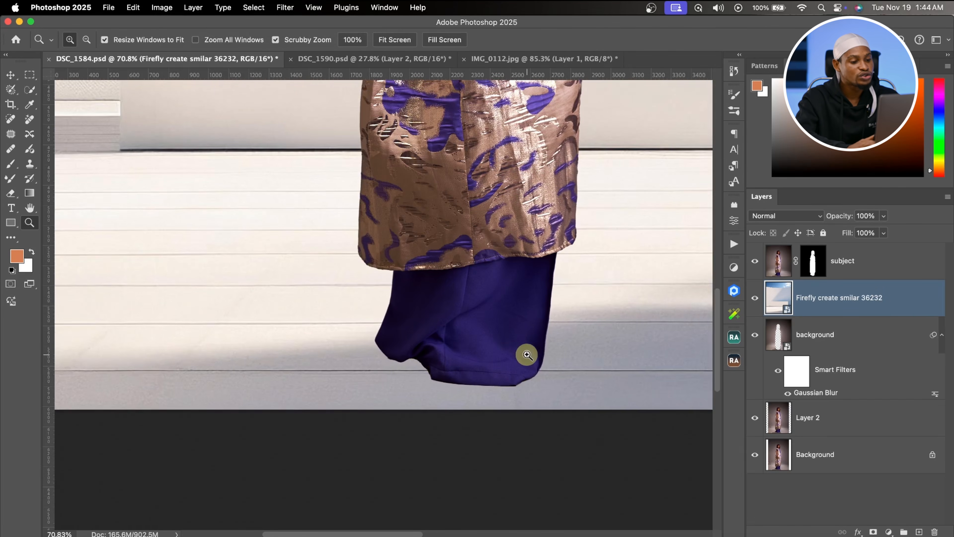
left_click_drag(524, 356, 450, 355)
left_click_drag(540, 346, 571, 345)
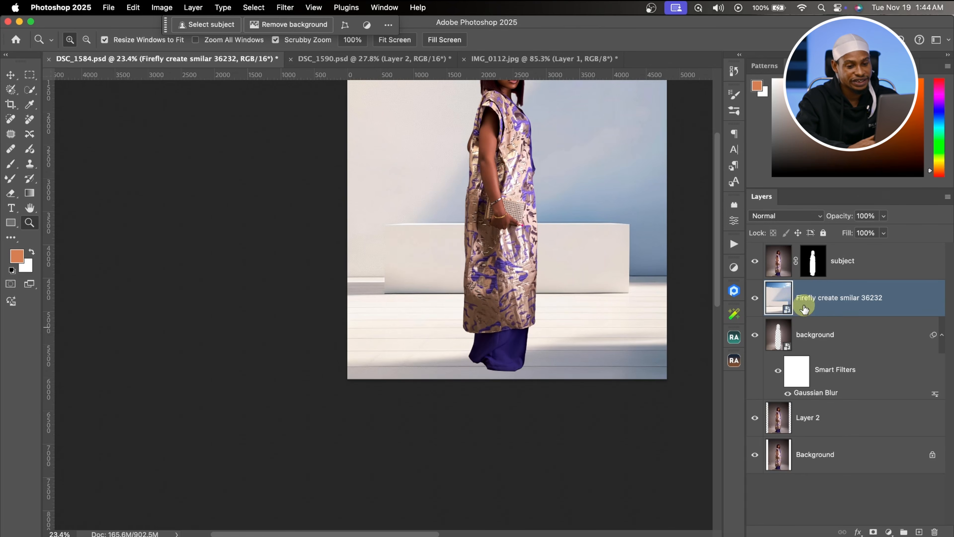
Add a layer mask to the Firefly create smilar 36232 layer and set up a black foreground-to-transparent linear gradient
left_click(873, 531)
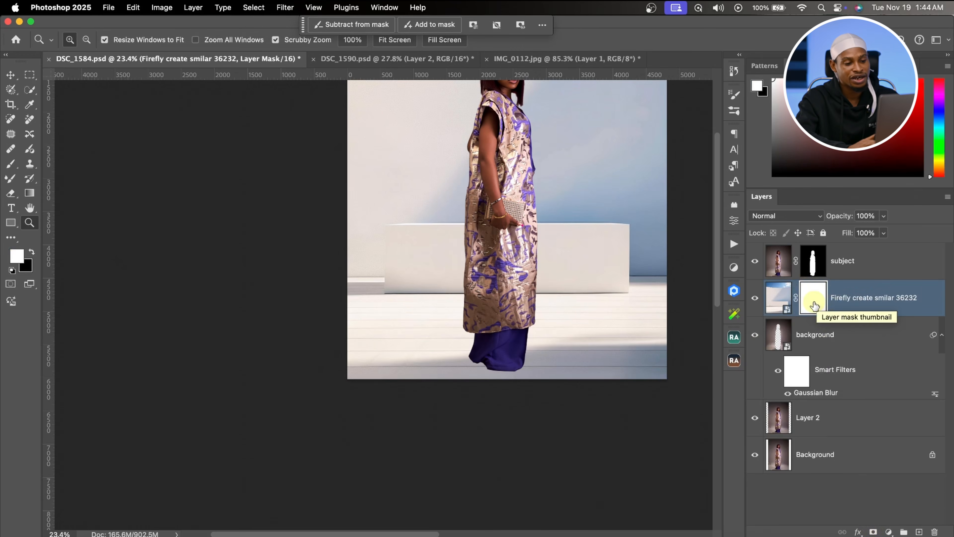
left_click(31, 193)
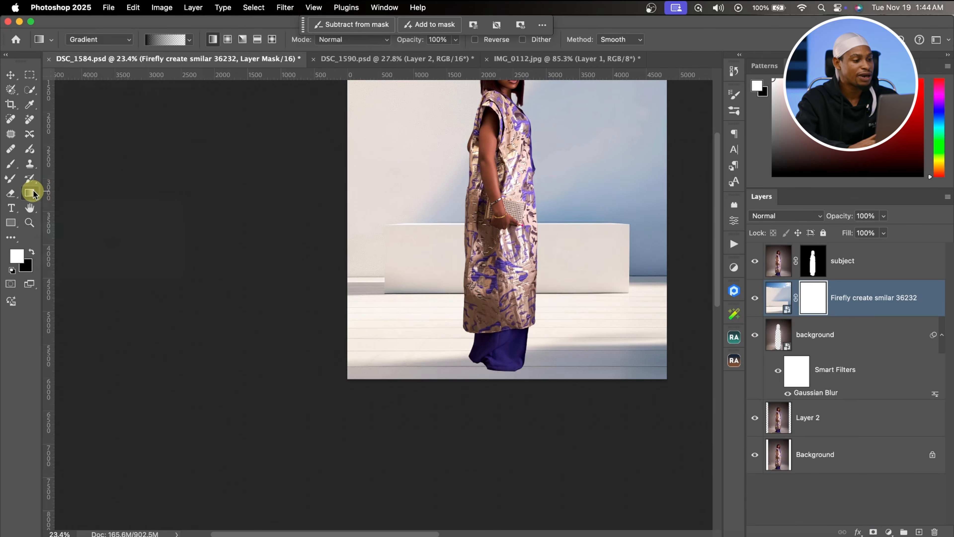
key("x")
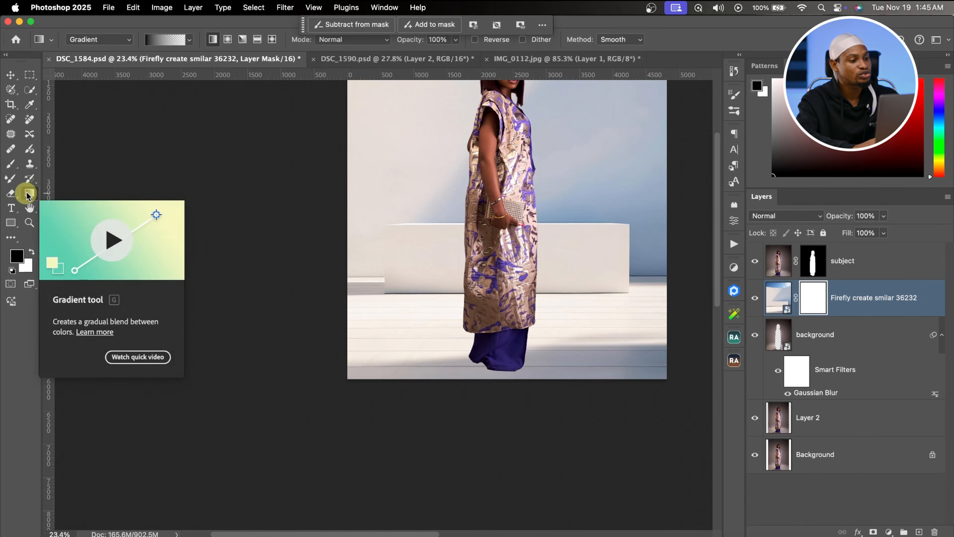
left_click(165, 40)
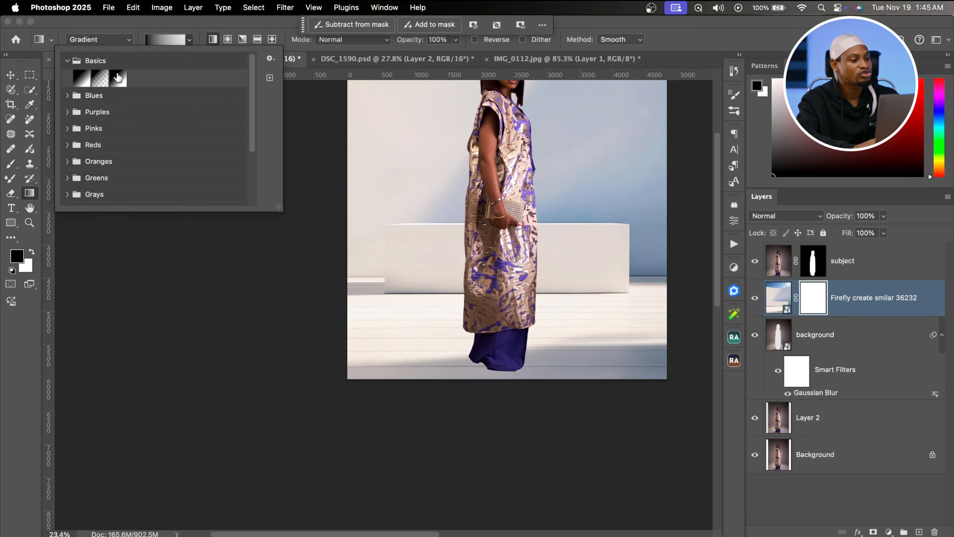
left_click(68, 61)
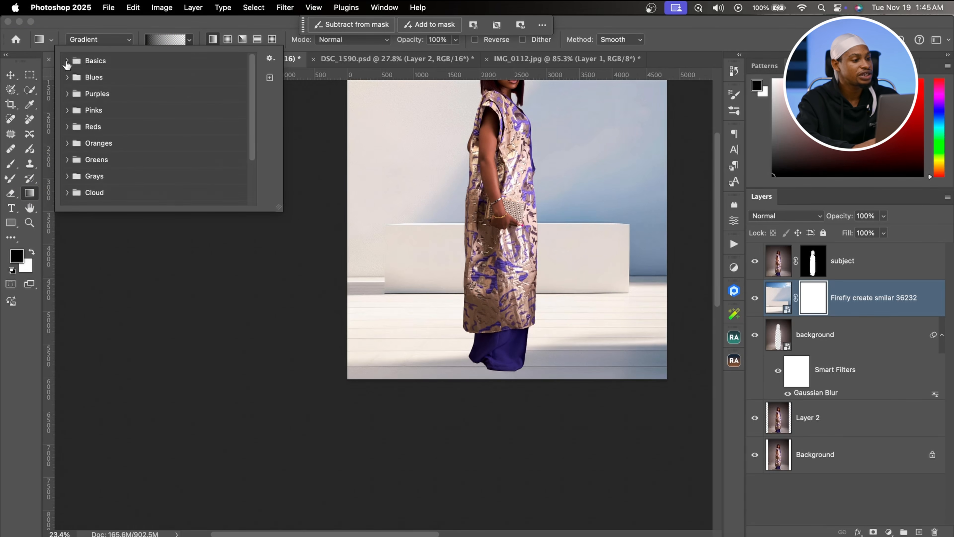
left_click(67, 61)
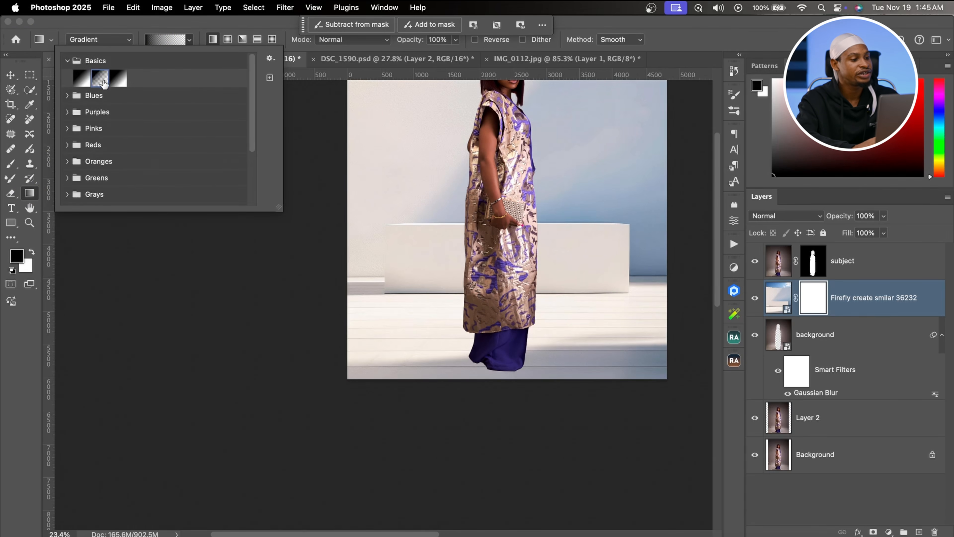
left_click(184, 312)
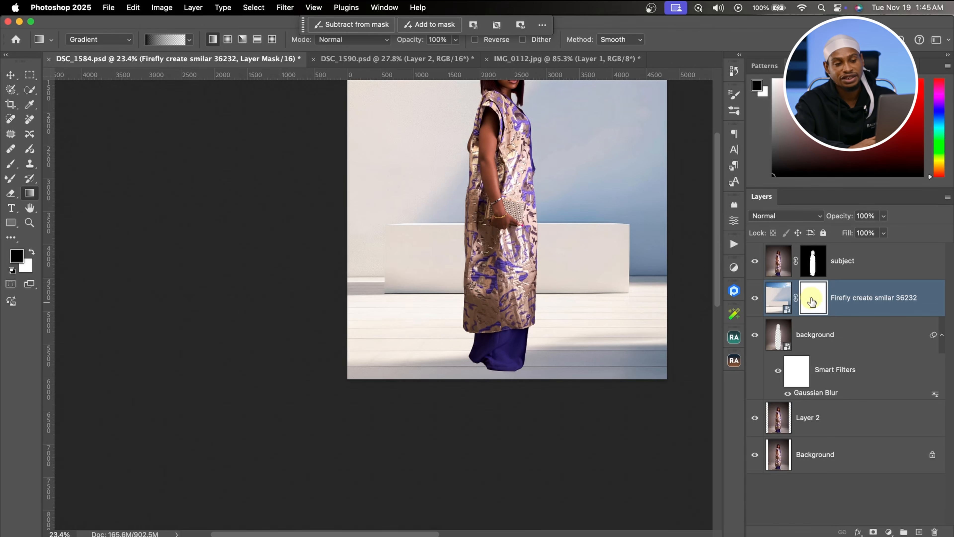
Fade out the Firefly floor on its mask with a vertical gradient running from the woman's hem up to her clutch
left_click_drag(502, 378, 498, 270)
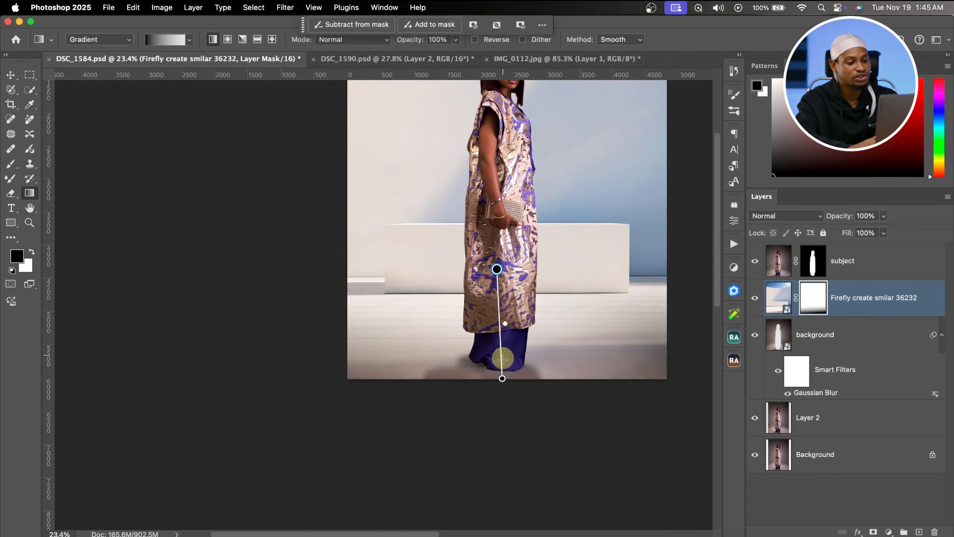
left_click_drag(502, 366, 502, 352)
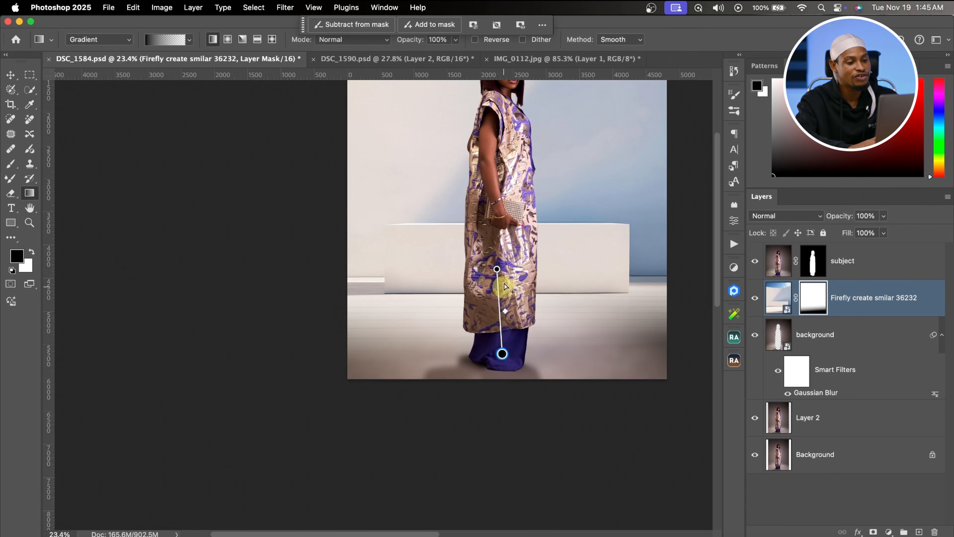
left_click_drag(497, 269, 497, 224)
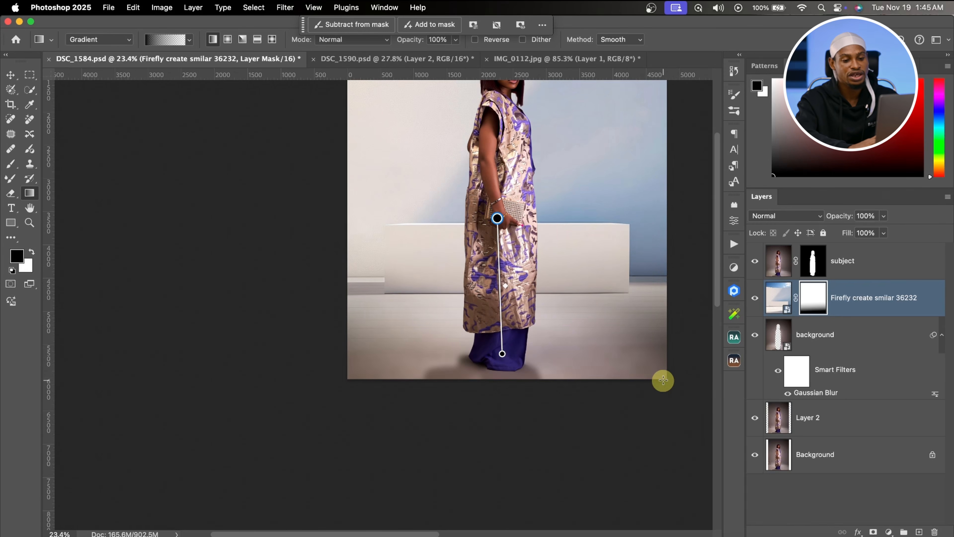
Add a Hue/Saturation adjustment layer directly above the background layer
left_click(857, 343)
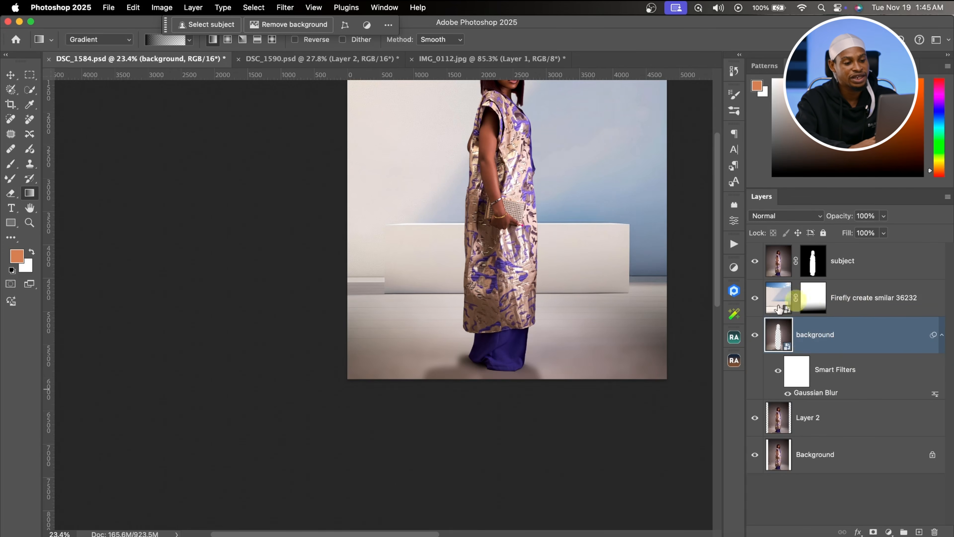
key("z")
left_click_drag(490, 358, 522, 360)
key("g")
left_click(733, 267)
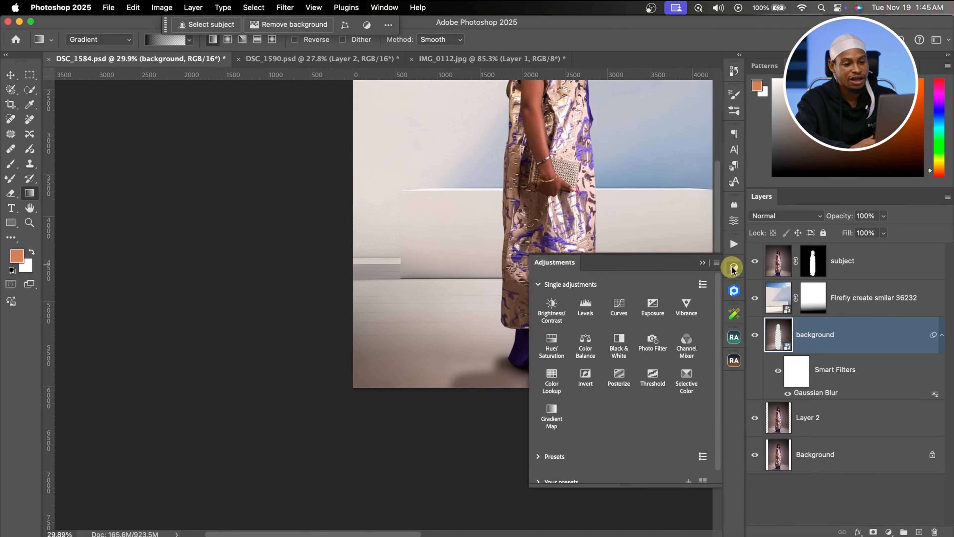
left_click(545, 349)
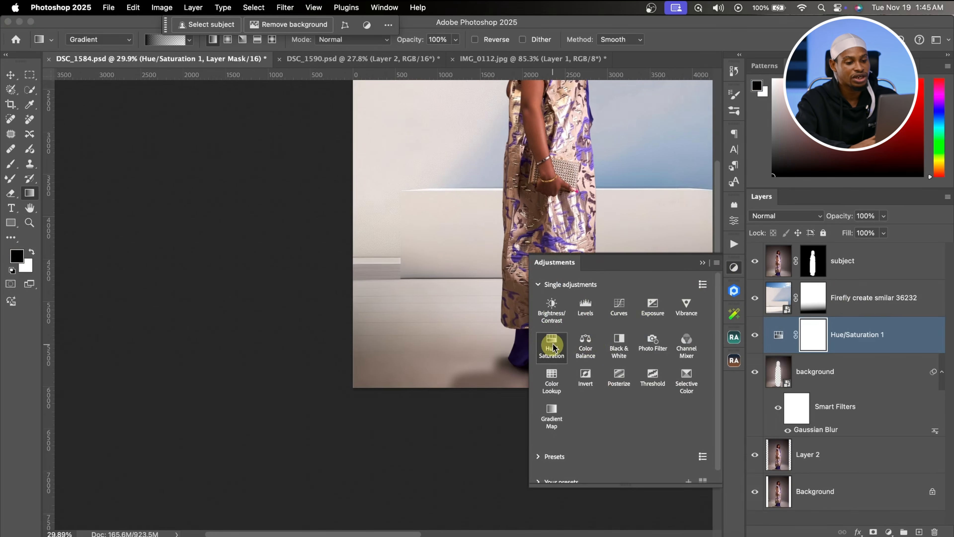
Sample the floor's colour range and set the Reds to Saturation -78 and Lightness +10
scroll(505, 336, "right", 5)
scroll(505, 337, "down", 3)
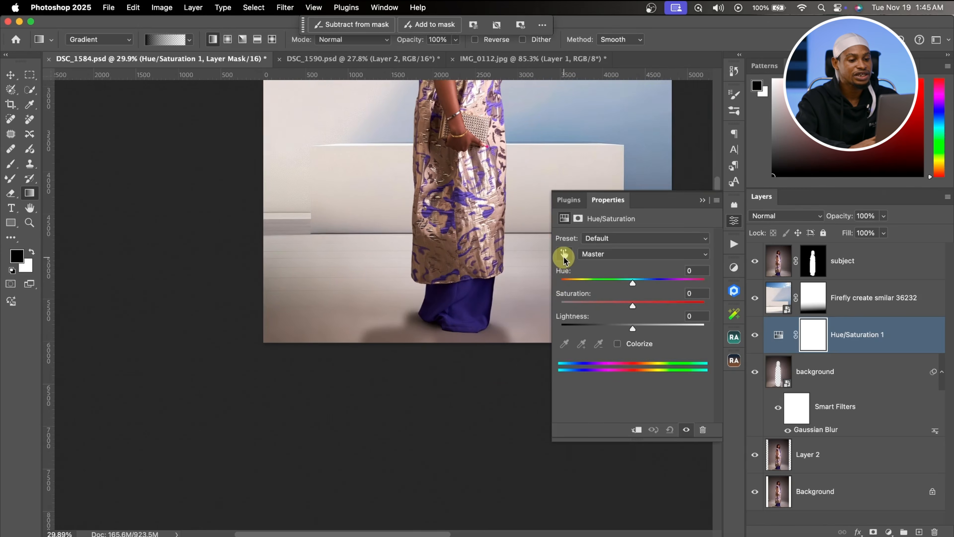
scroll(467, 265, "right", 4)
left_click(565, 254)
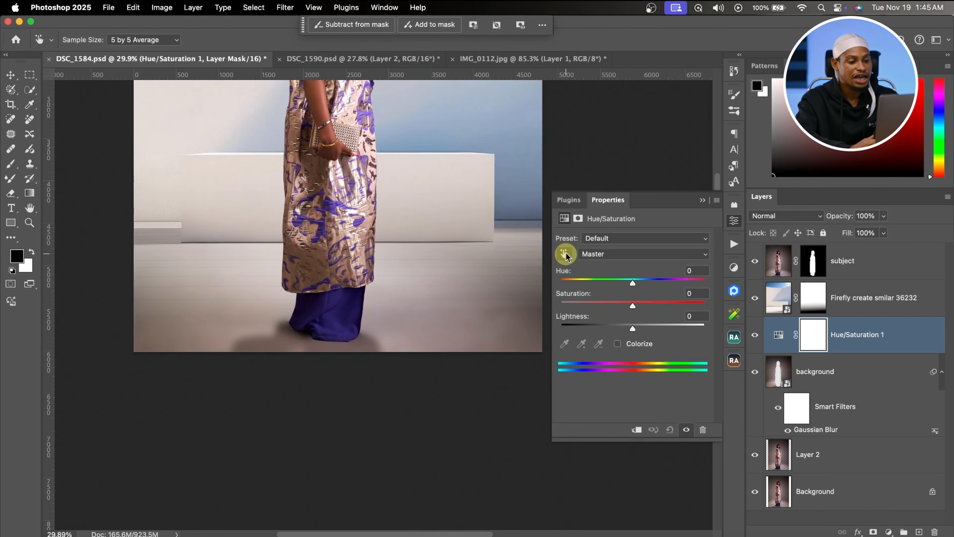
left_click(434, 330)
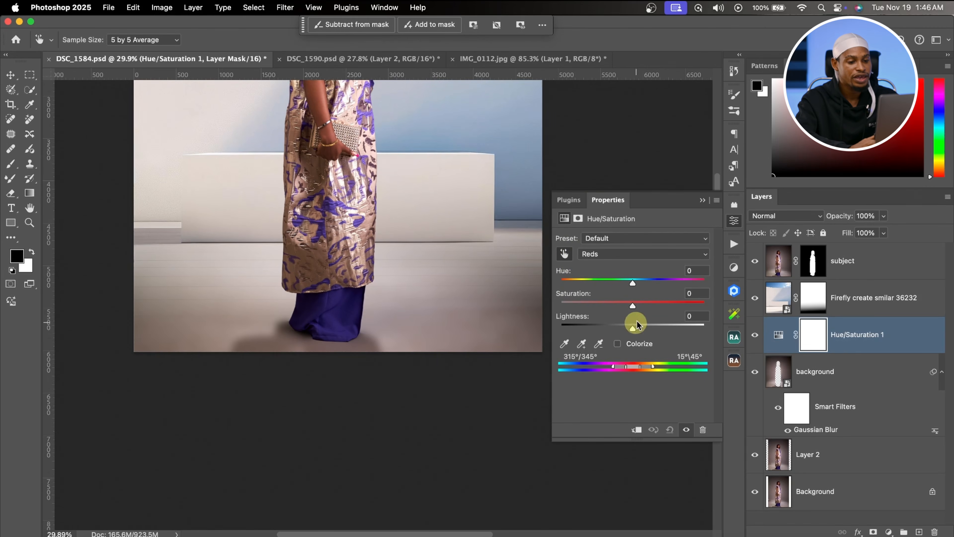
left_click_drag(633, 309, 639, 330)
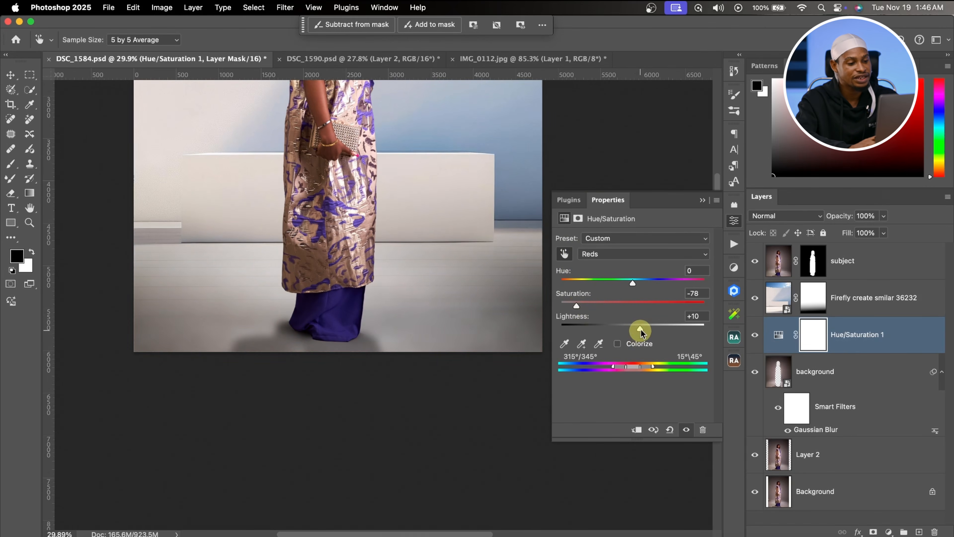
left_click(702, 200)
Review the whole portrait and compare it with the Firefly create smilar 36232 layer hidden and shown
key("z")
left_click_drag(452, 288, 435, 288)
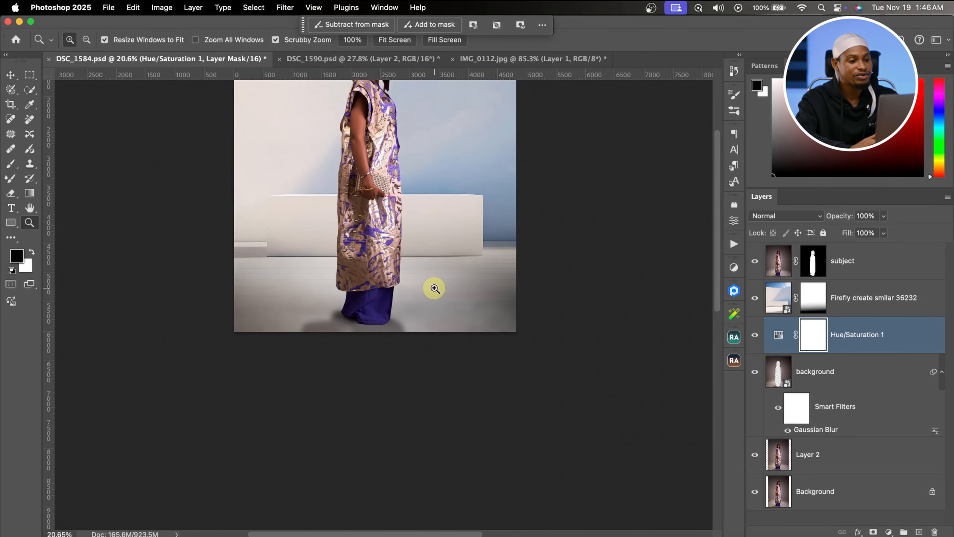
scroll(436, 286, "up", 5)
scroll(436, 285, "left", 4)
scroll(495, 327, "right", 2)
scroll(495, 327, "down", 2)
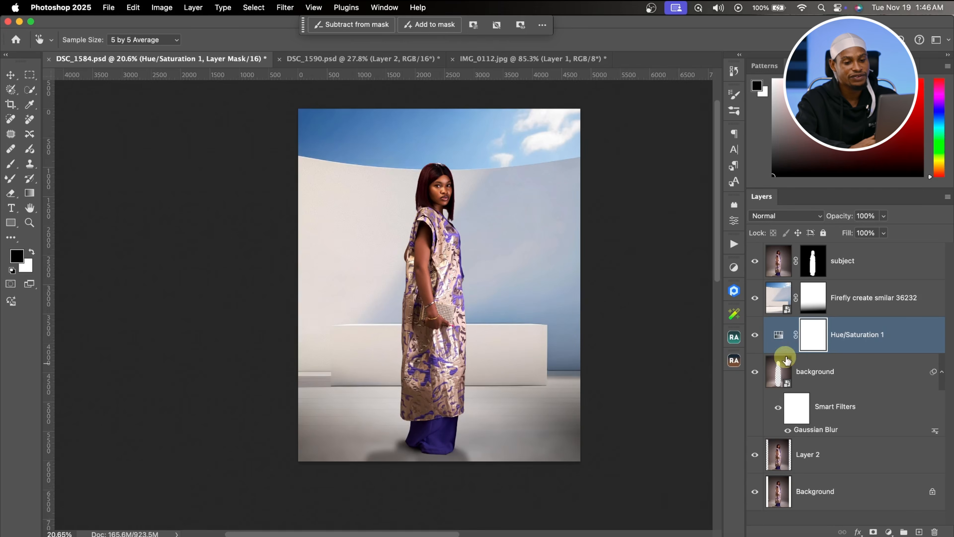
left_click(755, 299)
left_click(753, 301)
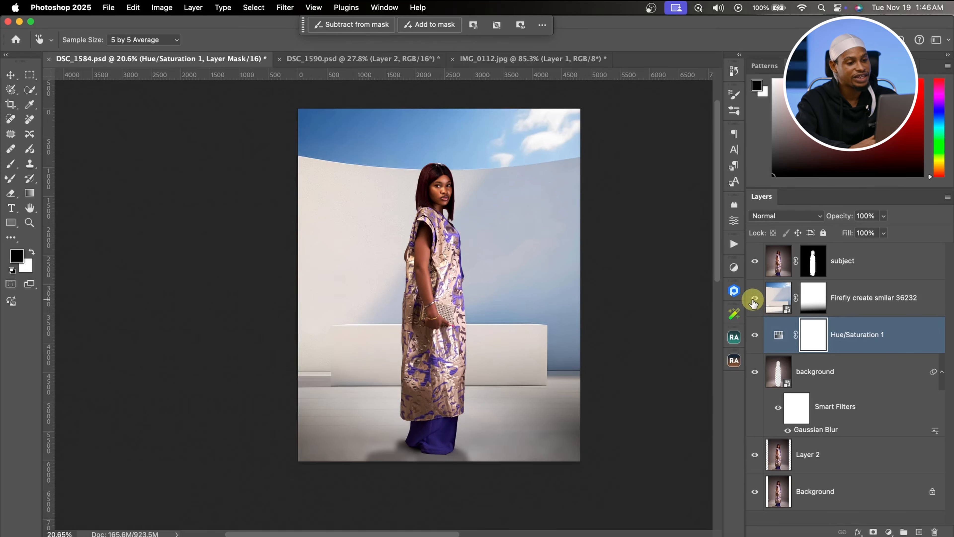
key("z")
left_click_drag(469, 277, 453, 278)
key("i")
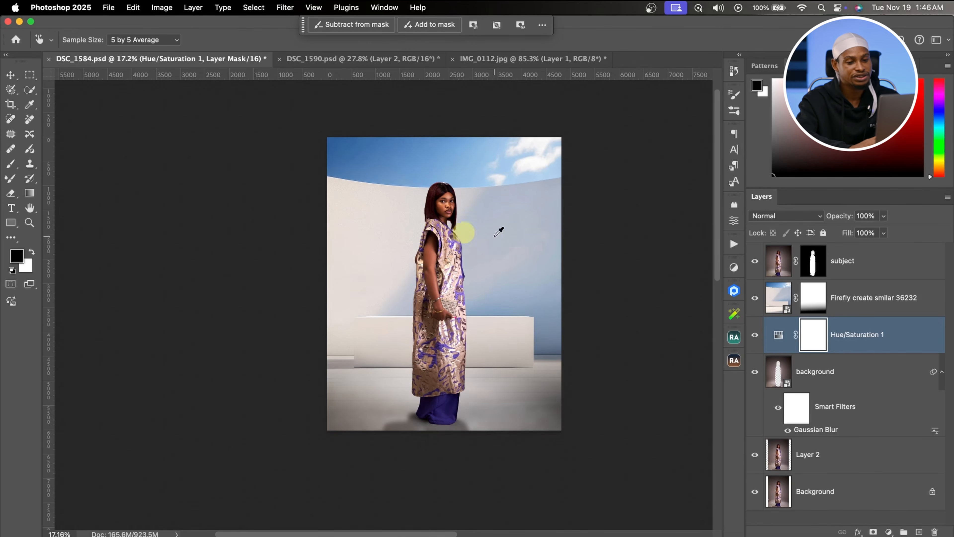
Start a Tilt-Shift blur on the Firefly create smilar 36232 image, centred near the woman's hand with a 240 px blur
left_click(777, 307)
key("z")
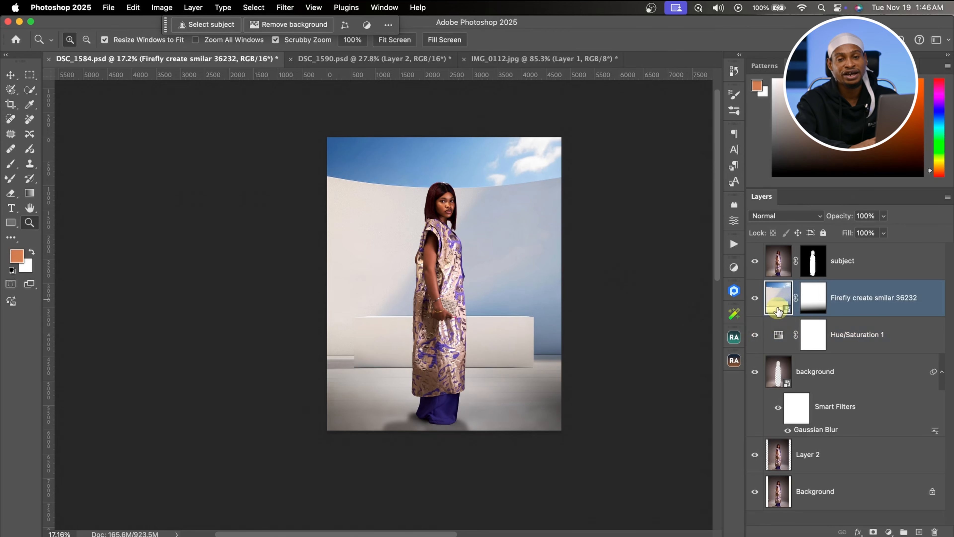
left_click(285, 7)
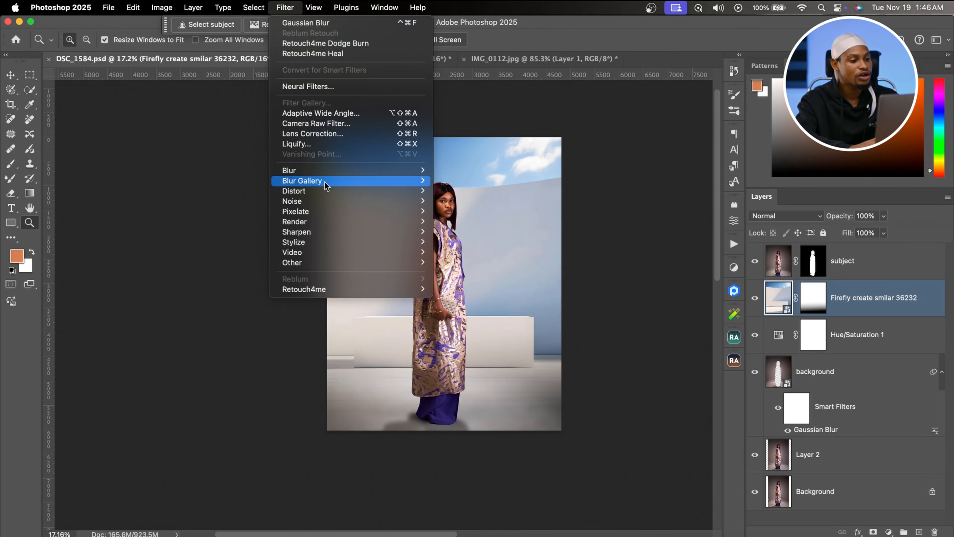
mouse_move(325, 183)
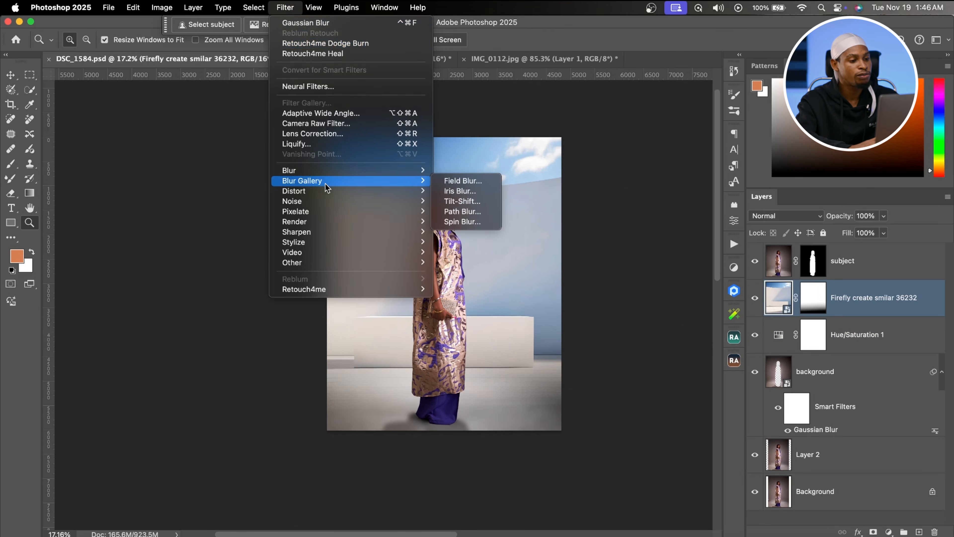
left_click(478, 202)
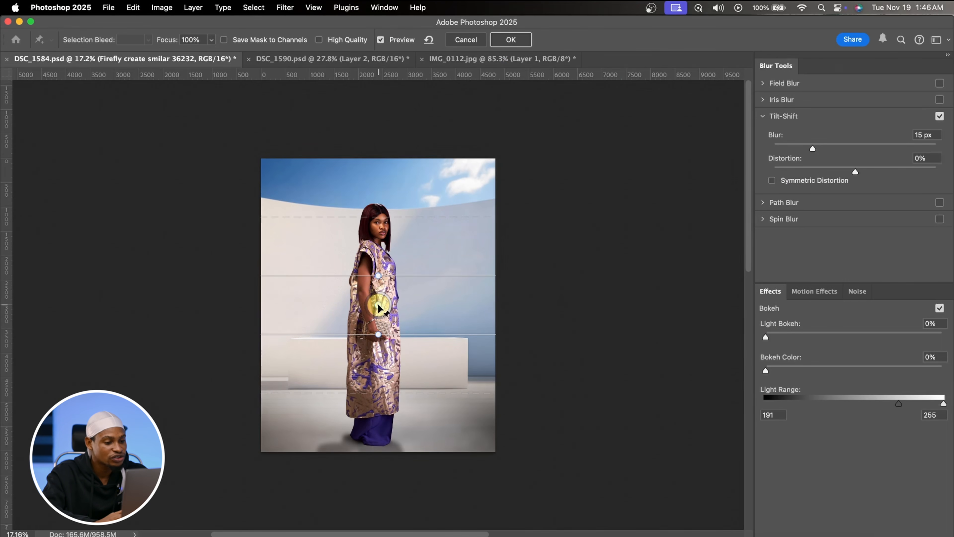
left_click_drag(380, 307, 373, 334)
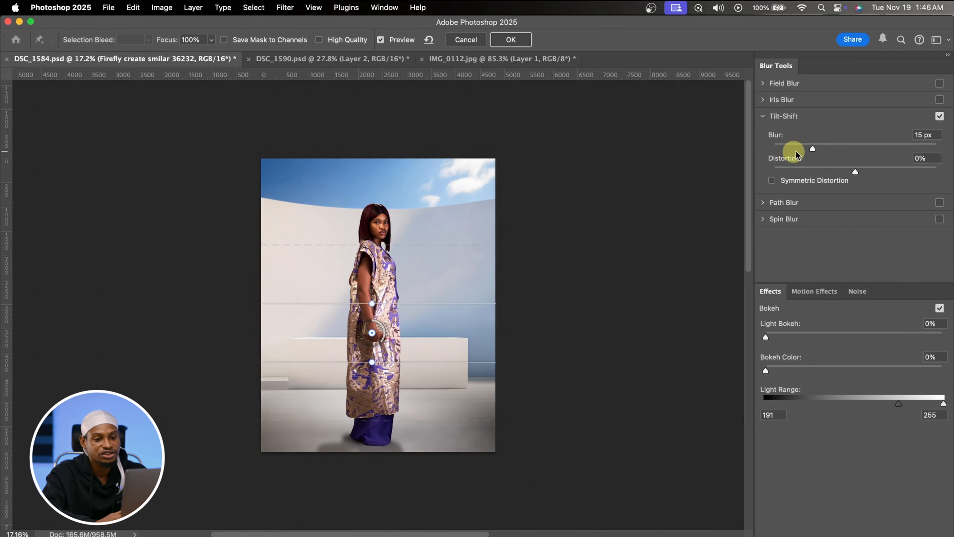
left_click_drag(812, 149, 902, 149)
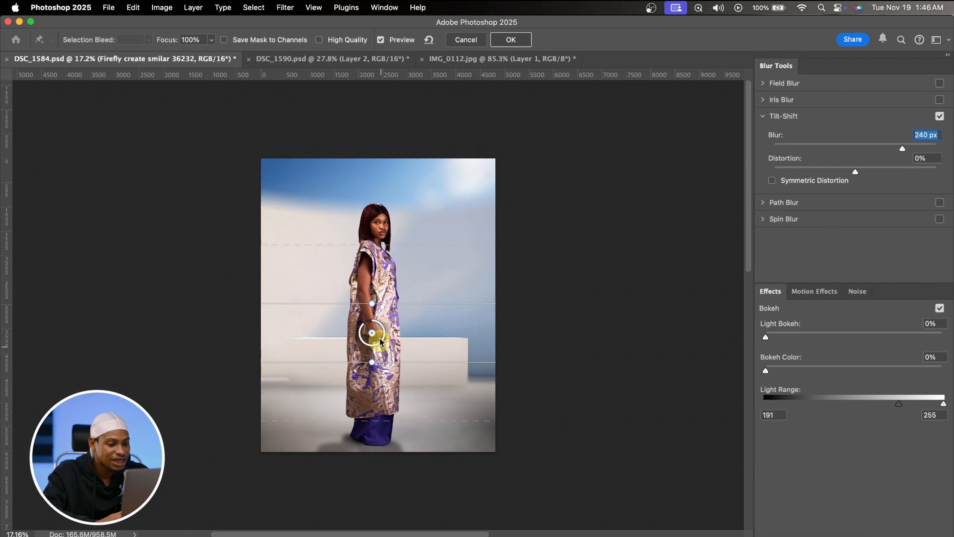
Move the tilt-shift focus centre to the woman's feet and extend the upper fade line to her neck
scroll(387, 336, "up", 2)
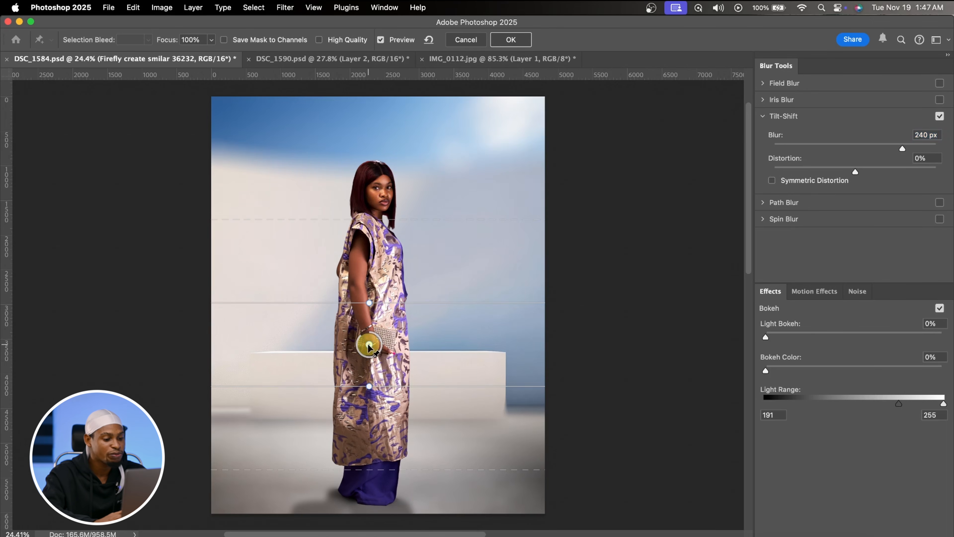
left_click_drag(369, 345, 358, 499)
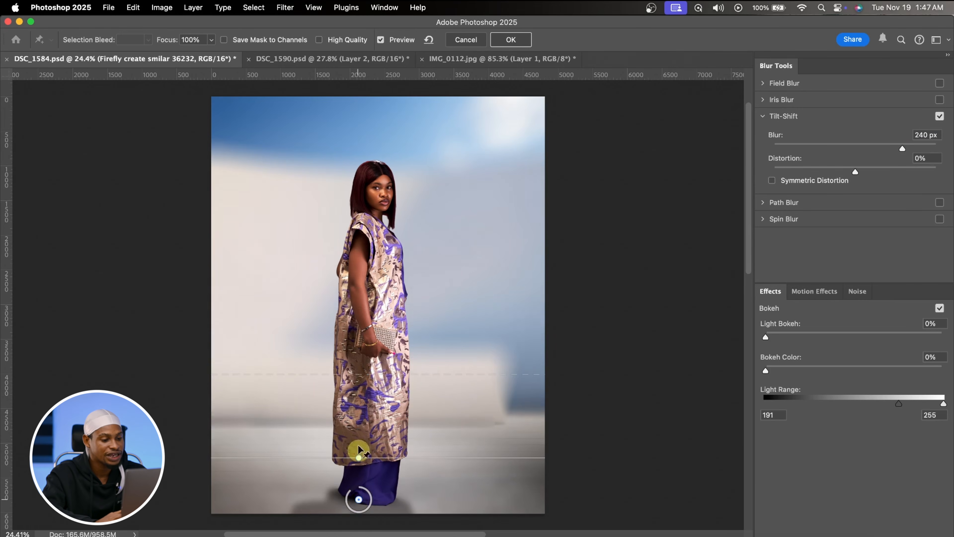
left_click_drag(370, 372, 378, 213)
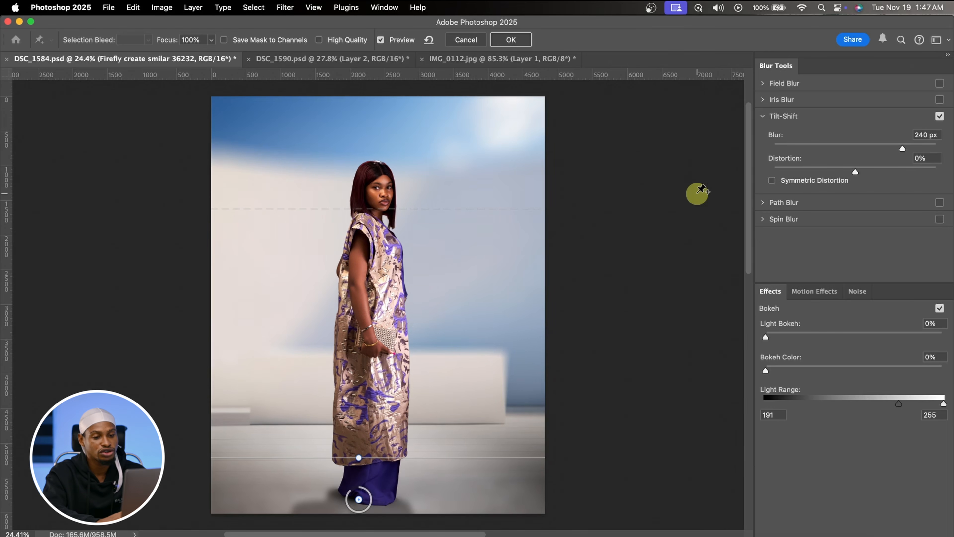
Reduce the tilt-shift blur to 26 px and apply the filter
left_click_drag(904, 152, 833, 149)
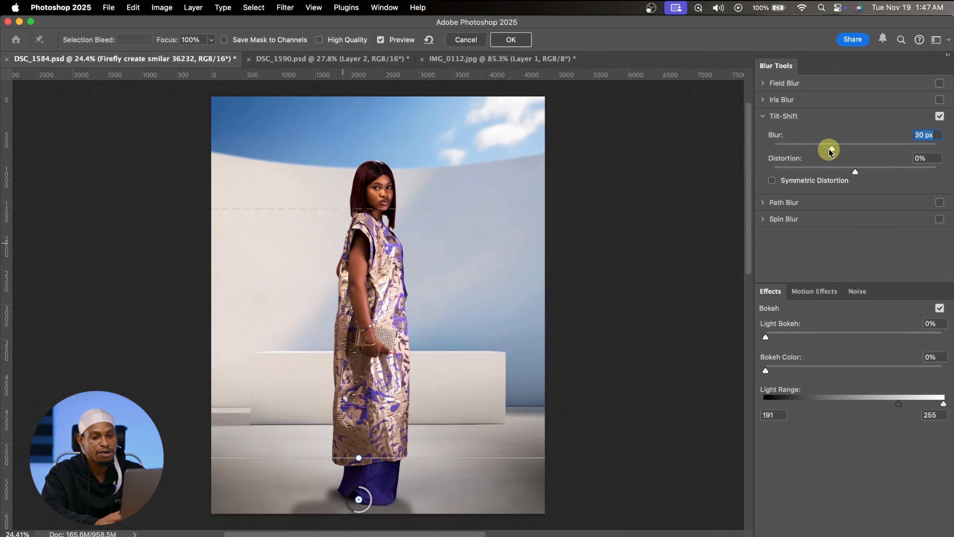
left_click_drag(828, 150, 828, 151)
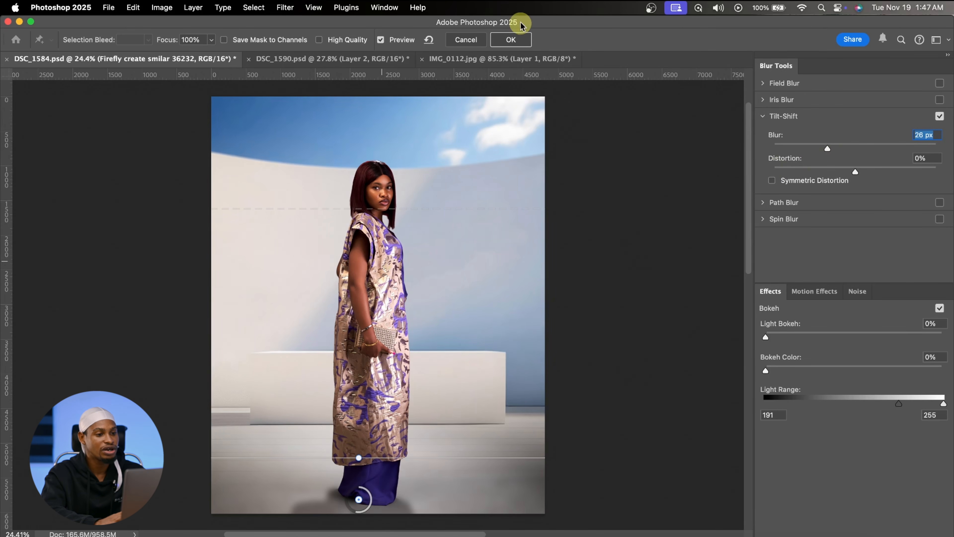
left_click(512, 39)
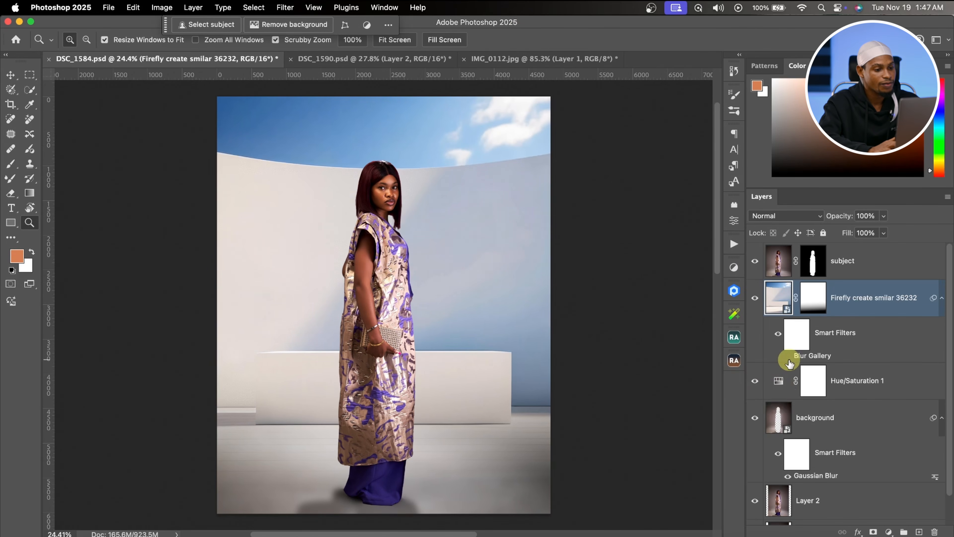
Refine the subject layer's mask in Select and Mask with Decontaminate Colors at 64%, output to a new layer with layer mask
left_click_drag(370, 236, 389, 228)
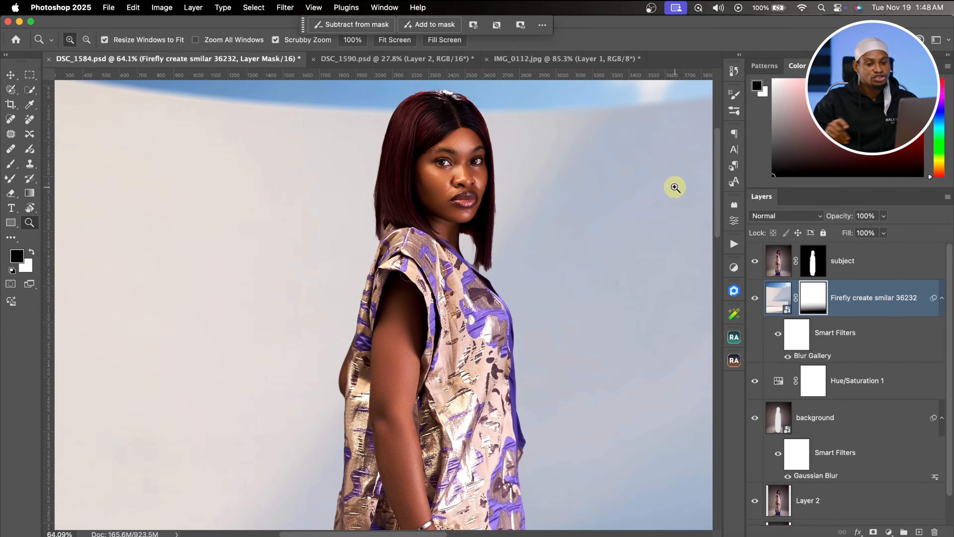
left_click(811, 271)
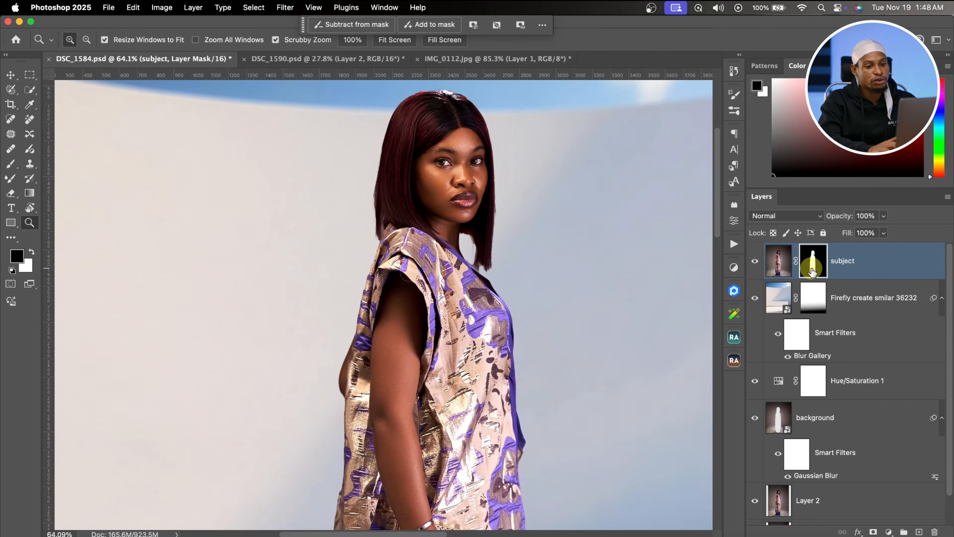
key("super+alt+r")
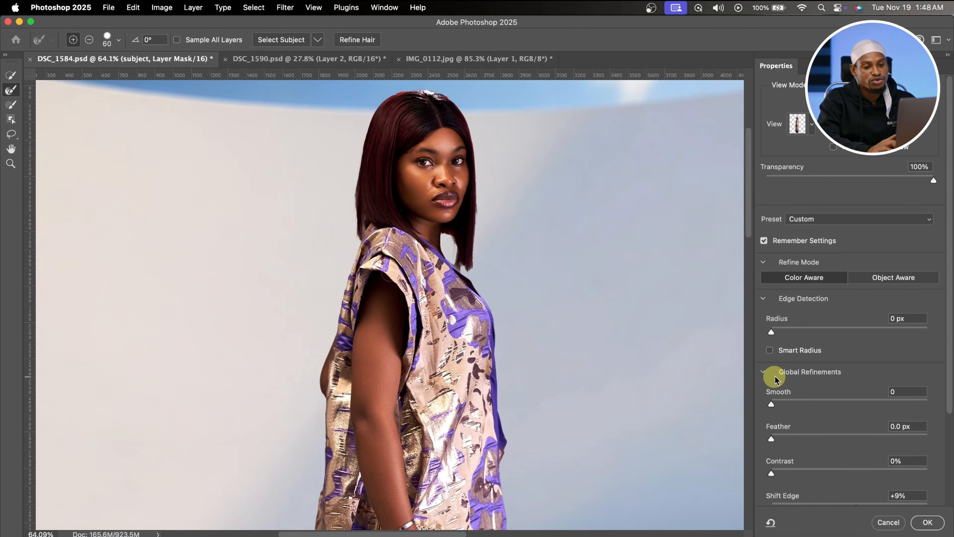
scroll(804, 391, "down", 3)
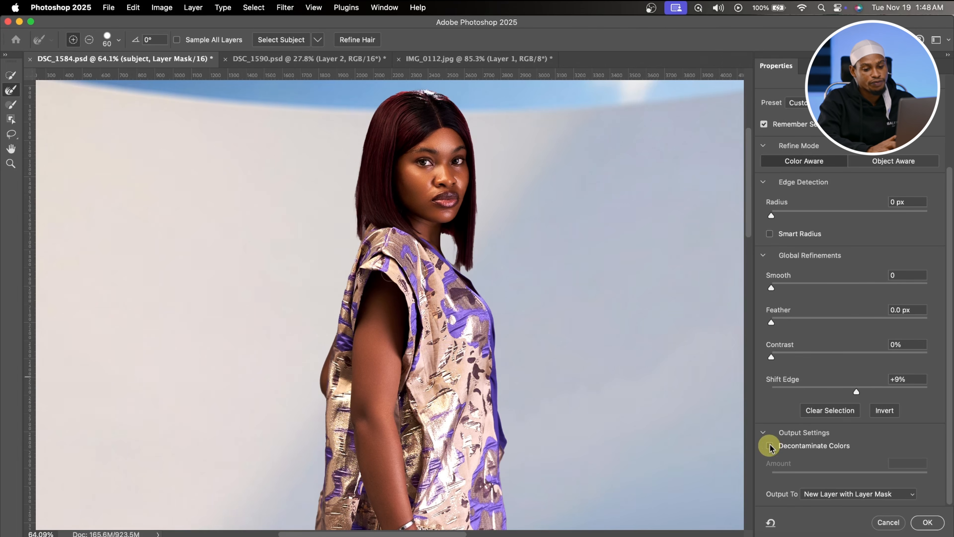
left_click(769, 445)
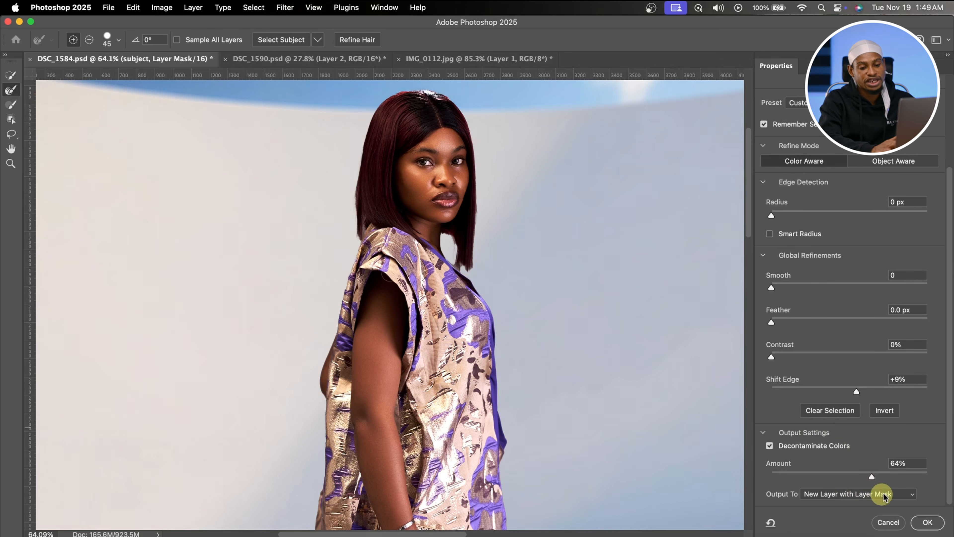
left_click(803, 495)
left_click(842, 497)
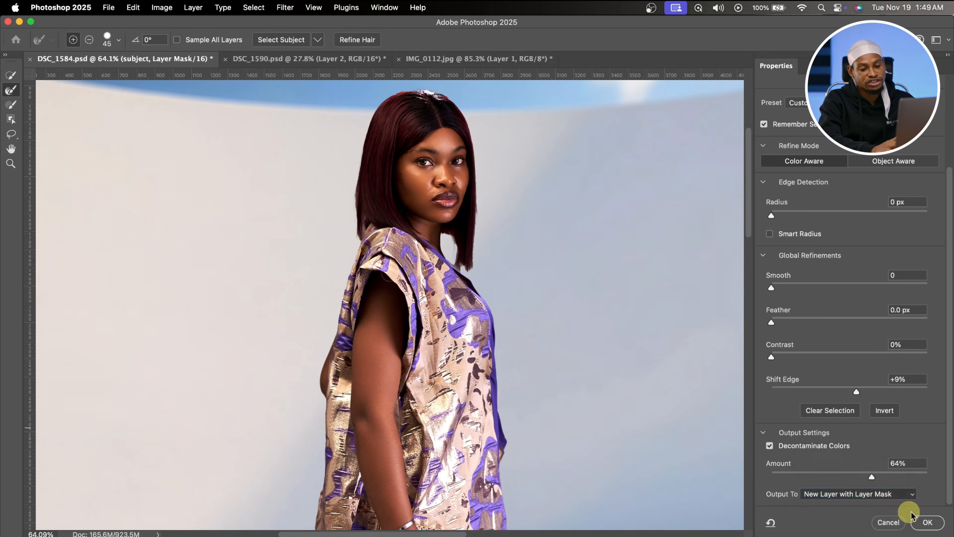
left_click(935, 523)
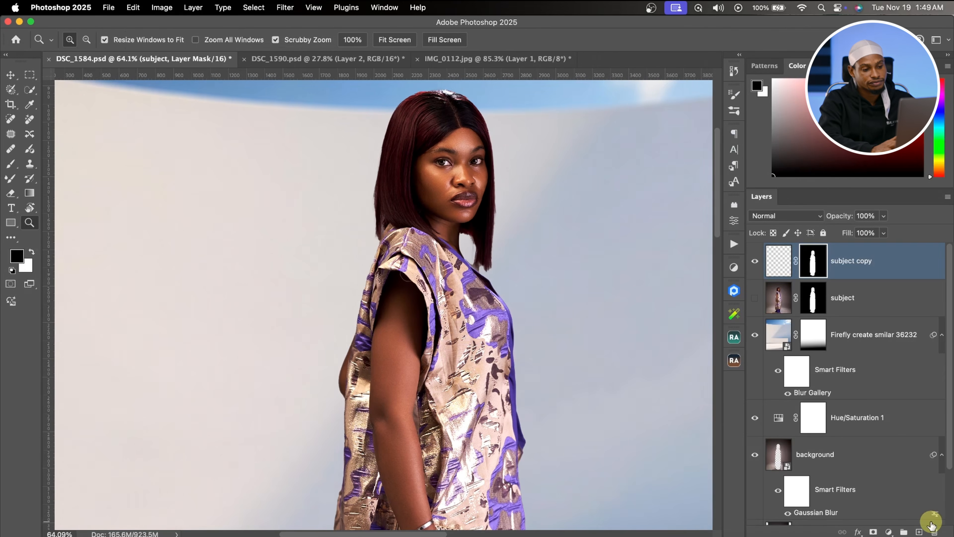
Delete the original hidden subject layer, keeping the subject copy layer
left_click(873, 311)
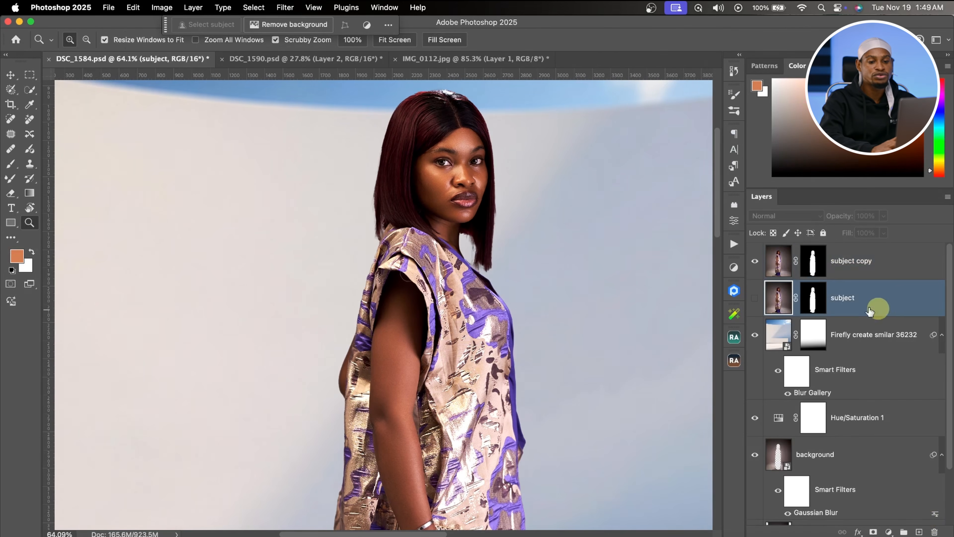
left_click(885, 261)
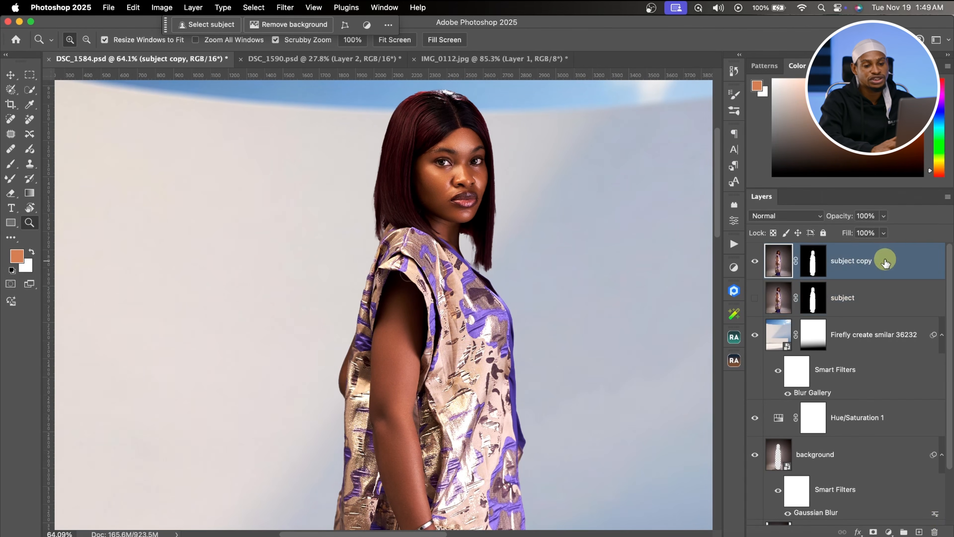
left_click(870, 299)
key("BackSpace")
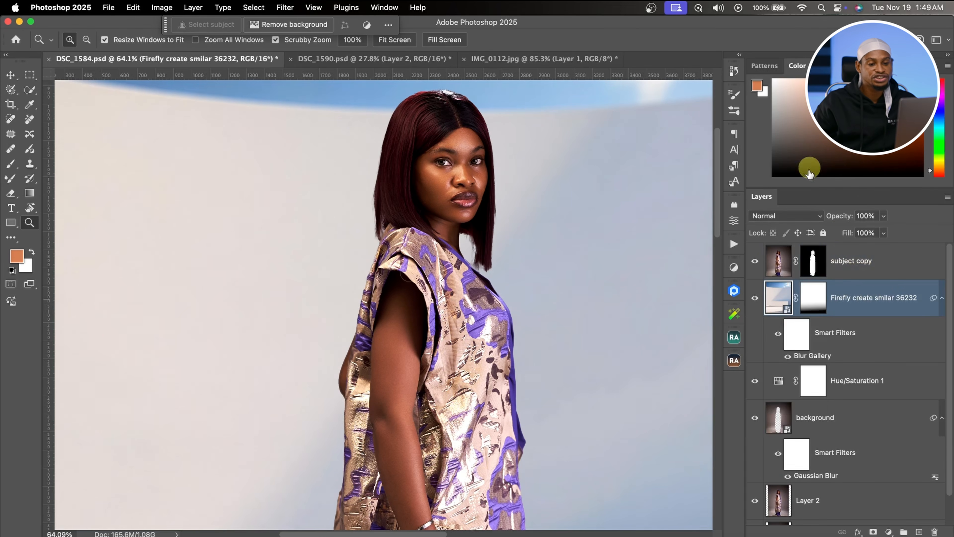
Touch up the subject copy layer's mask along the dress neckline beneath the hair with a small 20 px brush
left_click(802, 265)
left_click_drag(467, 271, 550, 271)
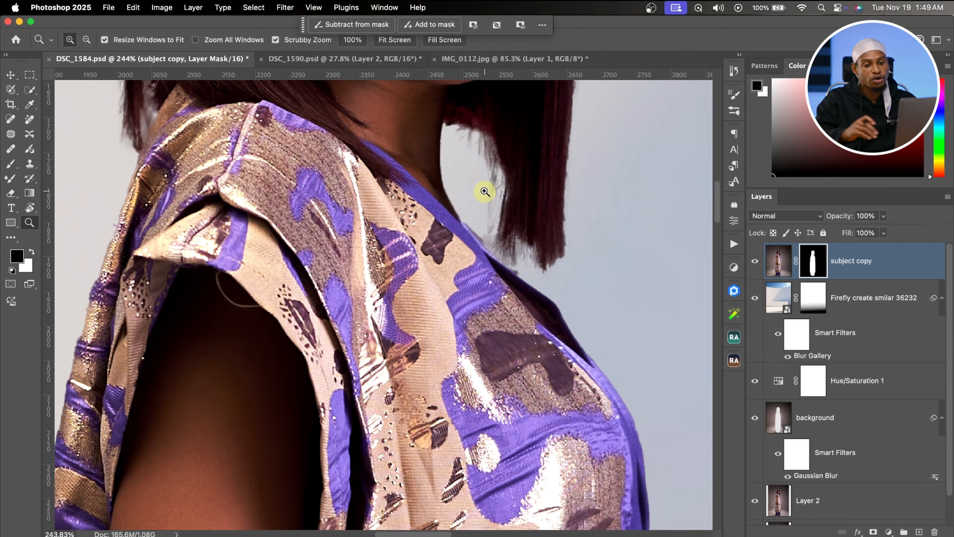
left_click(10, 164)
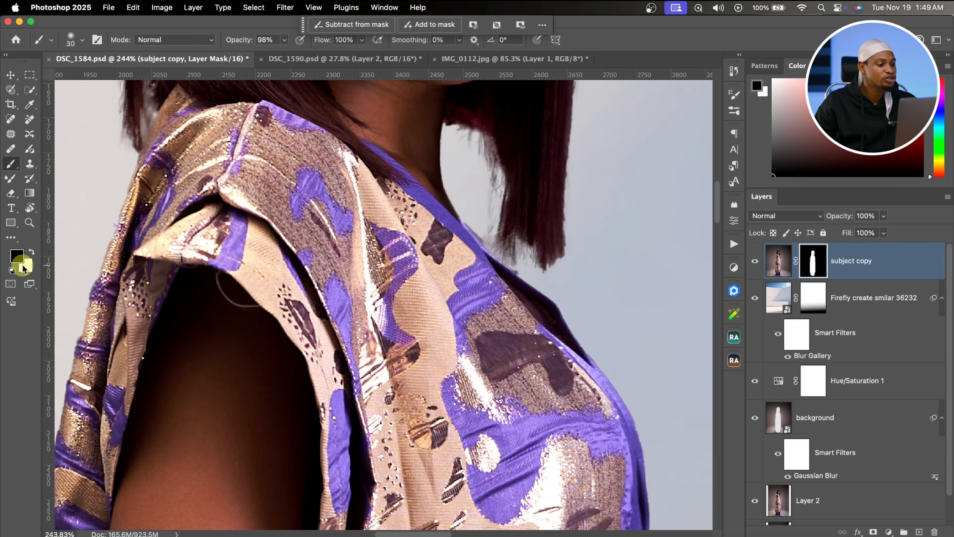
key("bracketleft")
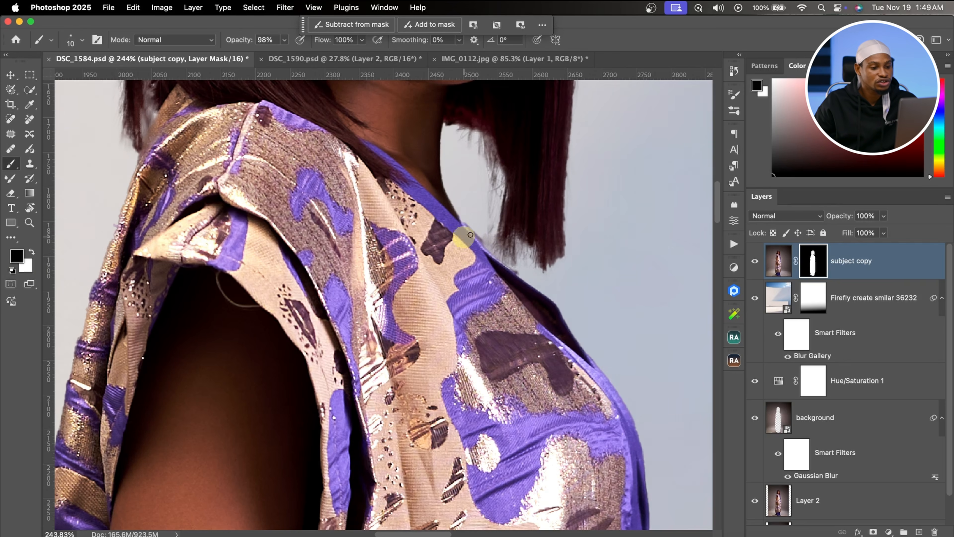
key("bracketleft")
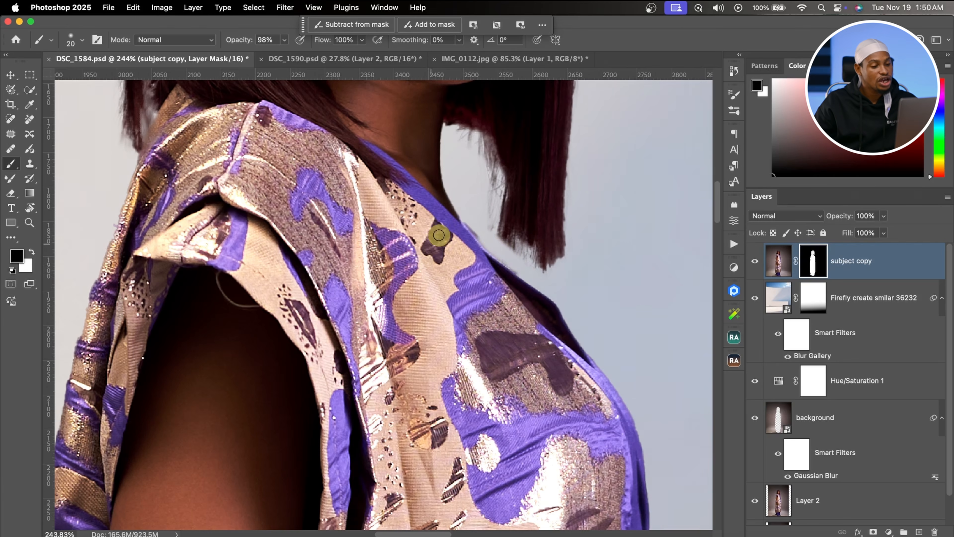
key("x")
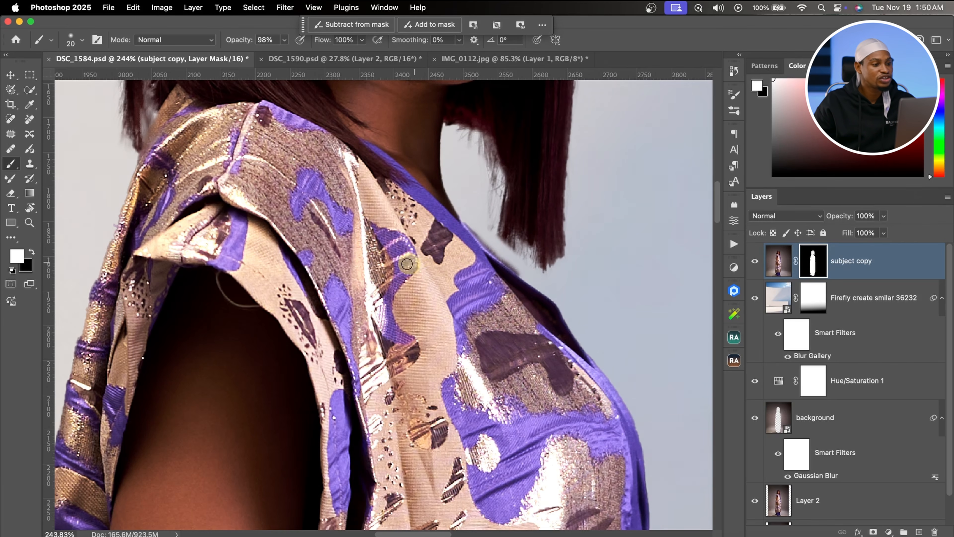
left_click_drag(441, 226, 398, 235)
left_click_drag(472, 281, 485, 191)
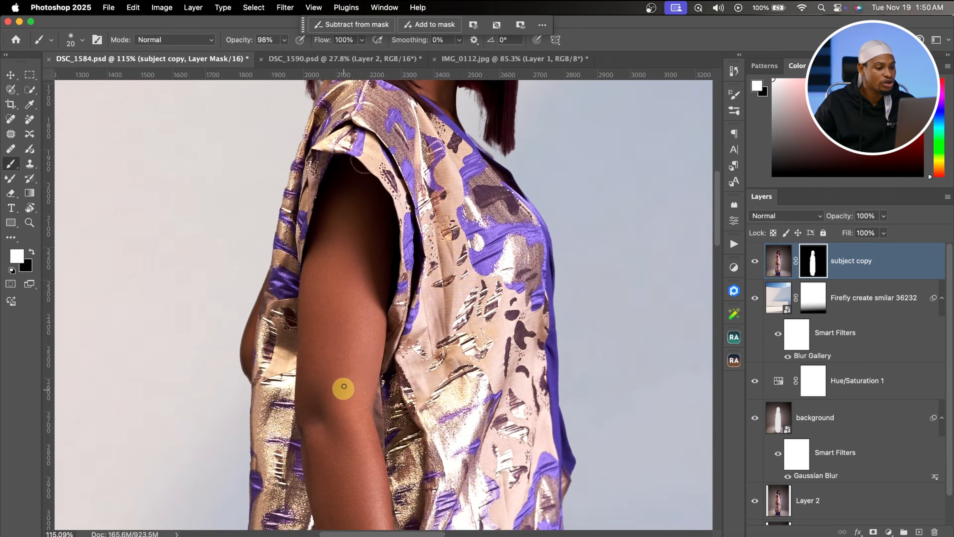
left_click_drag(411, 347, 402, 348)
left_click_drag(467, 365, 495, 158)
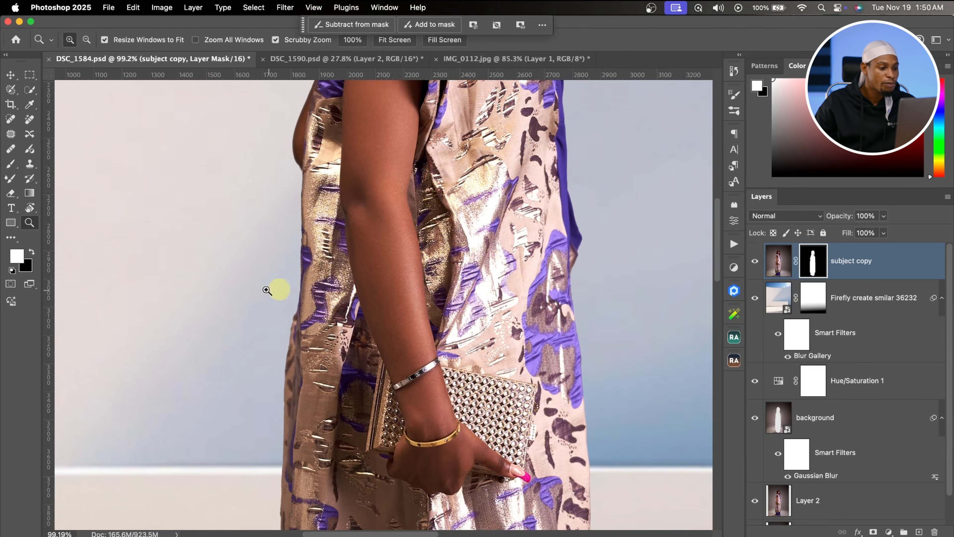
left_click_drag(266, 288, 246, 283)
left_click_drag(484, 324, 468, 237)
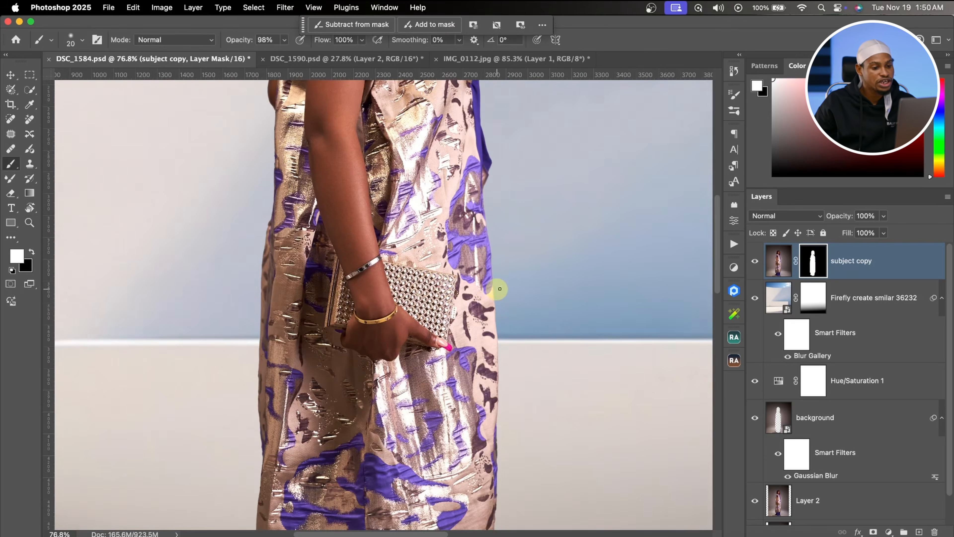
left_click_drag(491, 297, 433, 305)
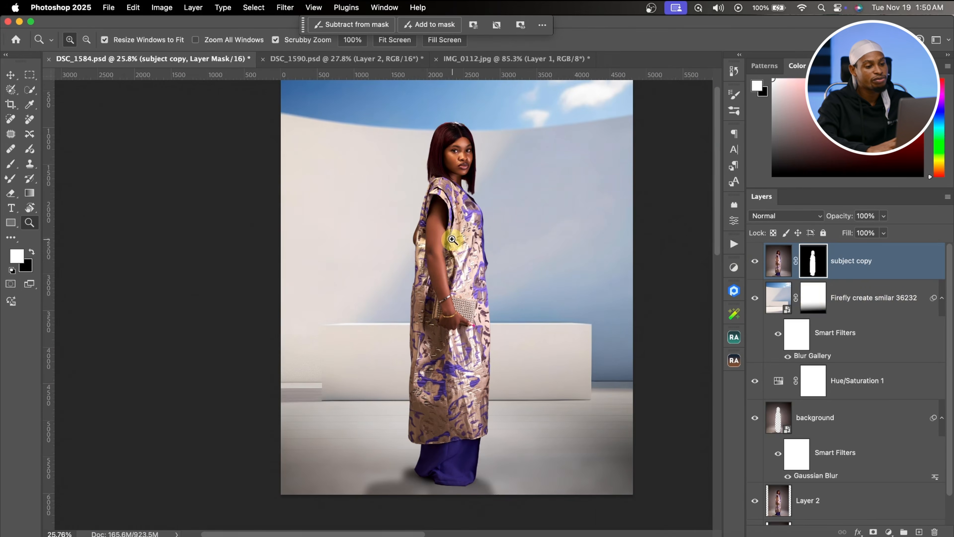
Run the Noise action on the Firefly create smilar 36232 layer and compare the grain hidden and shown beside the face
left_click(793, 302)
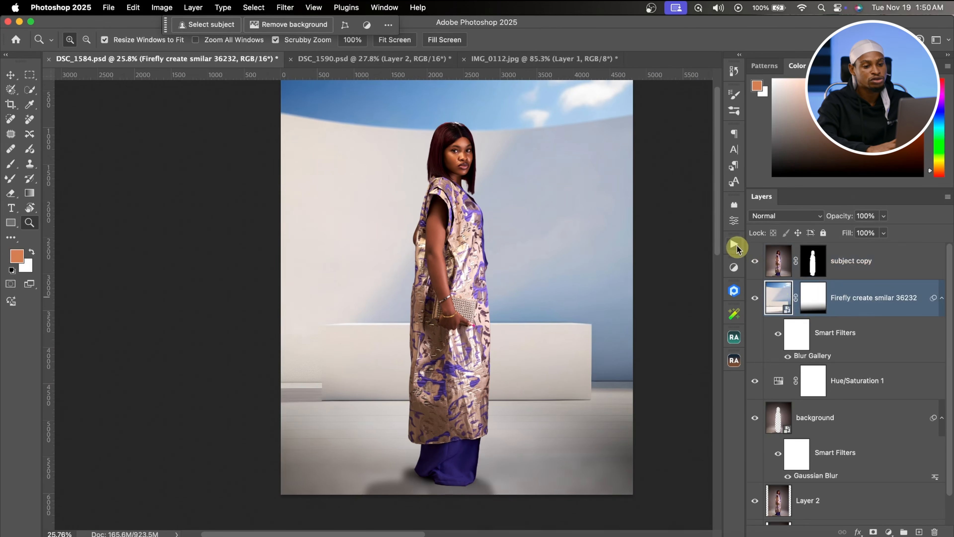
left_click(735, 247)
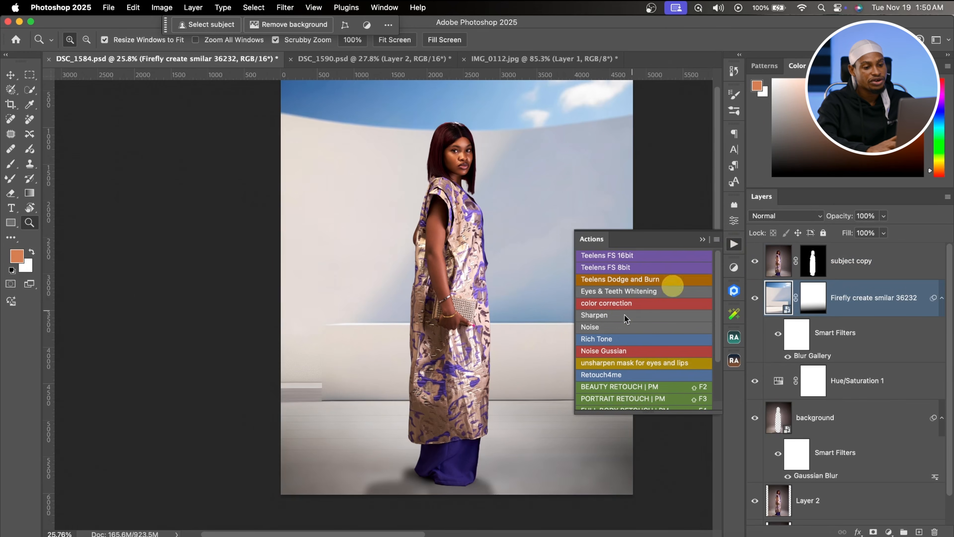
left_click(601, 326)
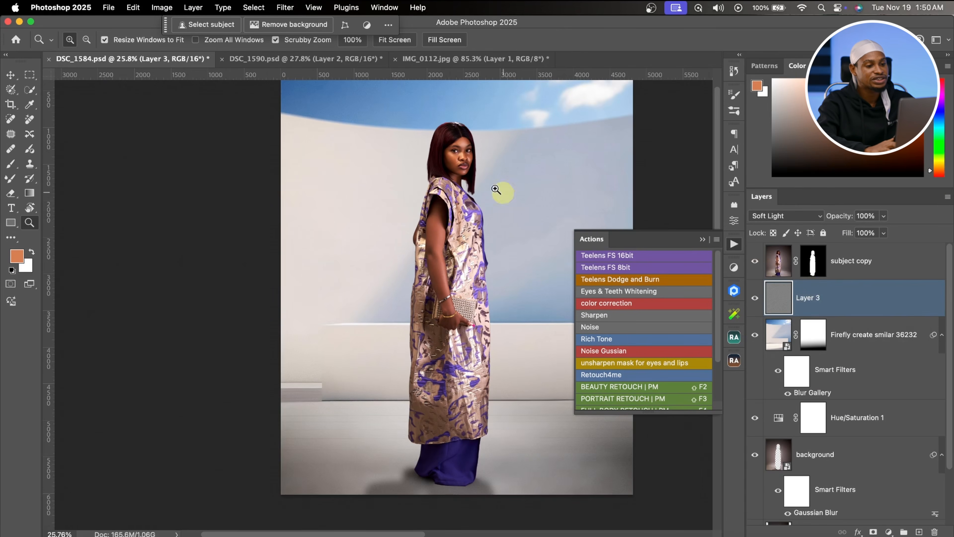
left_click_drag(486, 153, 580, 154)
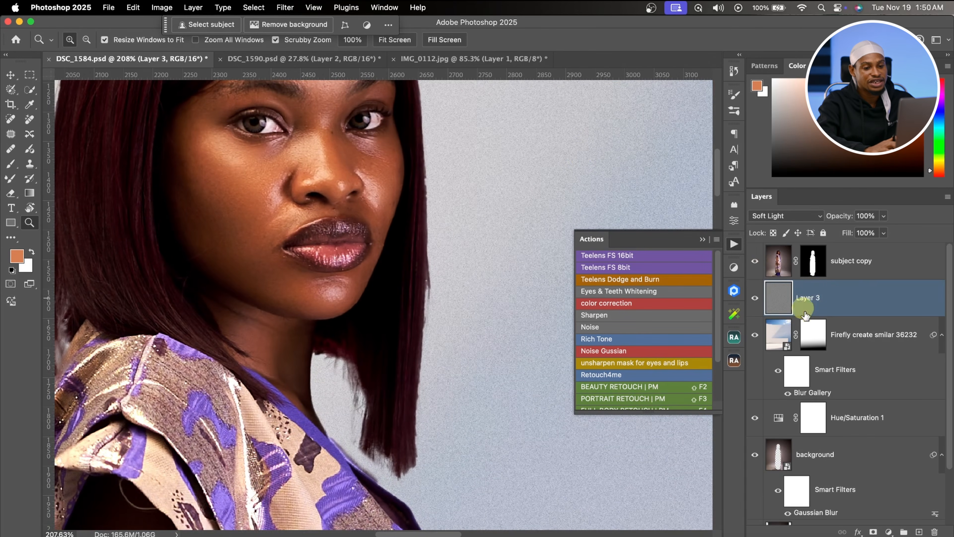
left_click(755, 298)
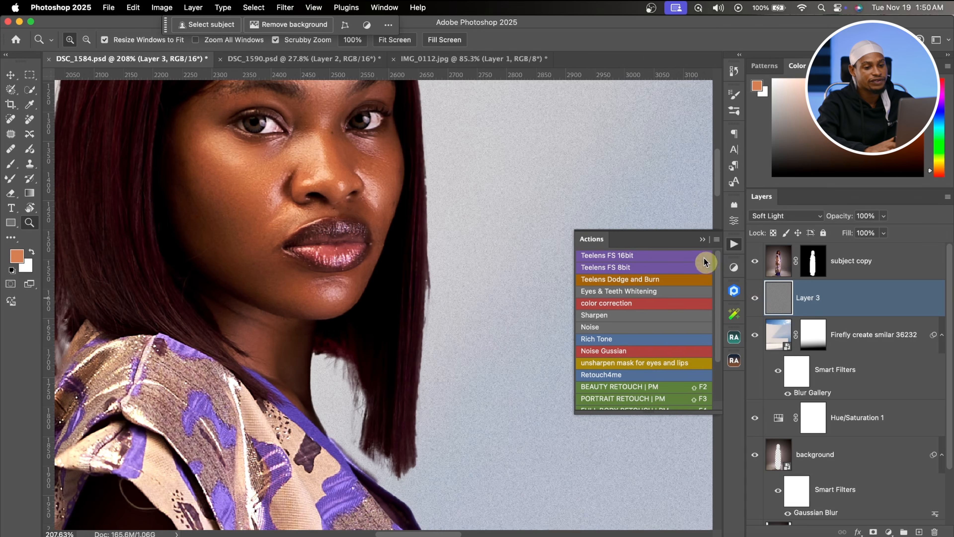
Reduce the soft-light noise layer's opacity to 37%
left_click(703, 239)
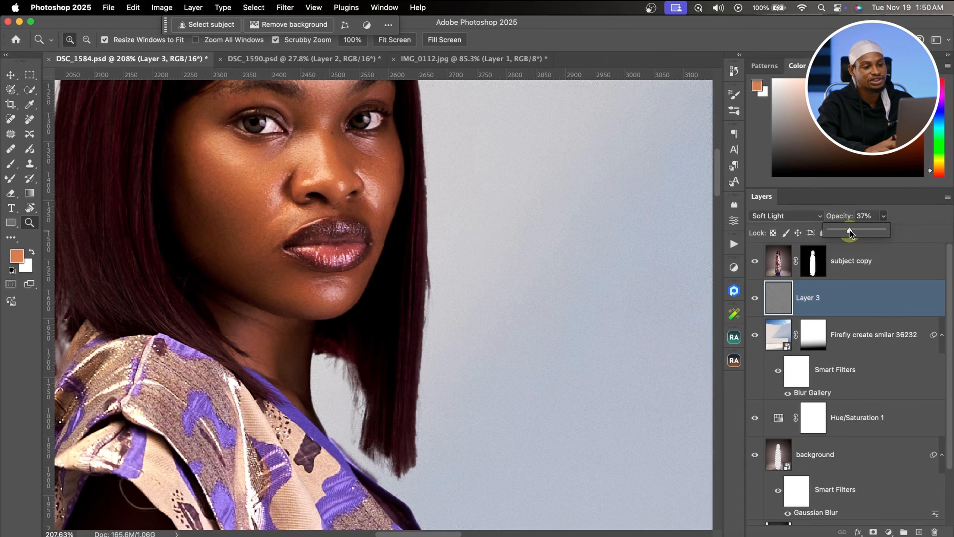
left_click(541, 289)
key("super+0")
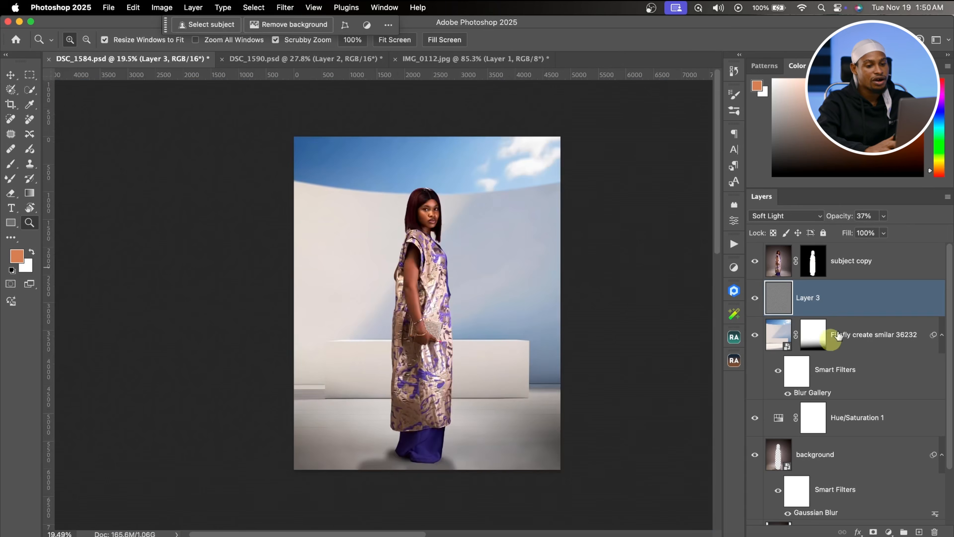
Group the layers from subject copy down to background and compare the portrait with the group hidden and shown
left_click(894, 265)
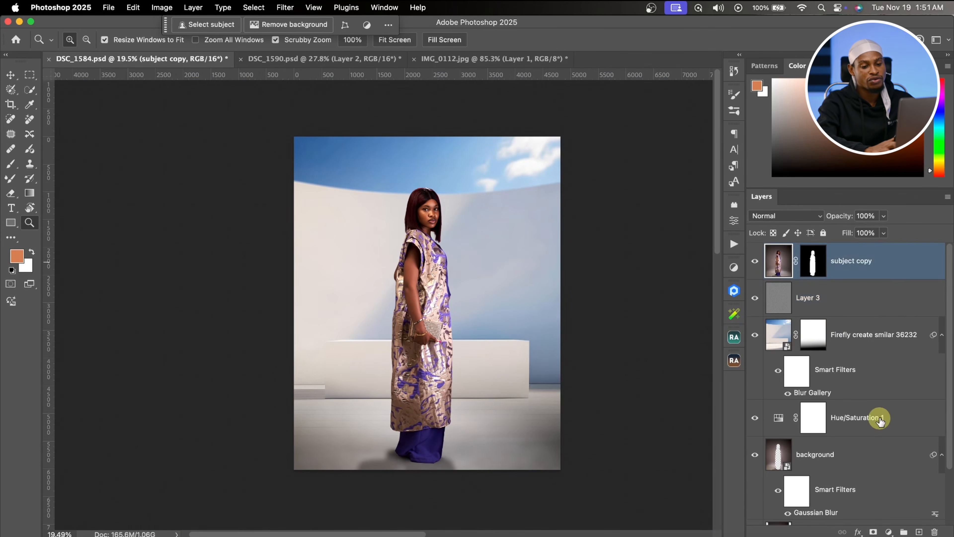
scroll(878, 417, "down", 3)
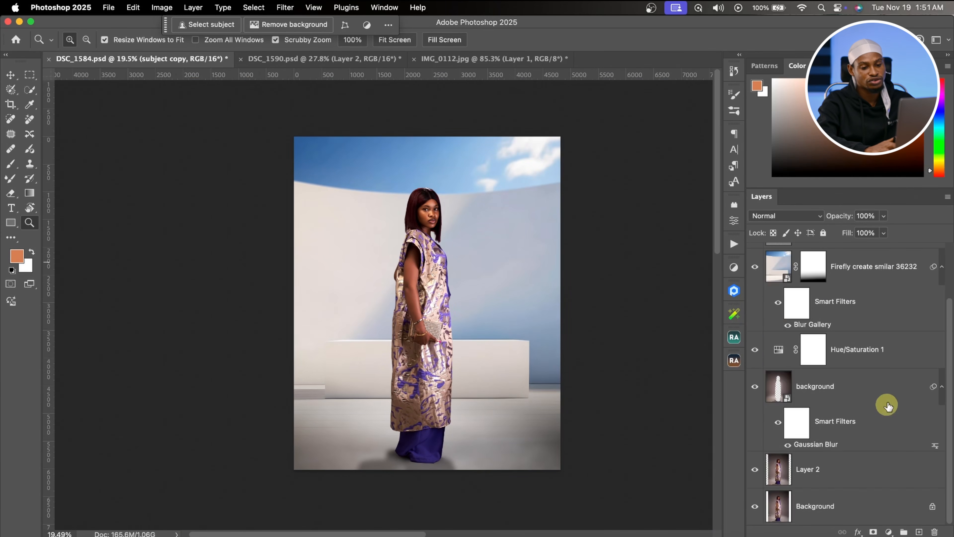
left_click(889, 395, "shift")
key("super+g")
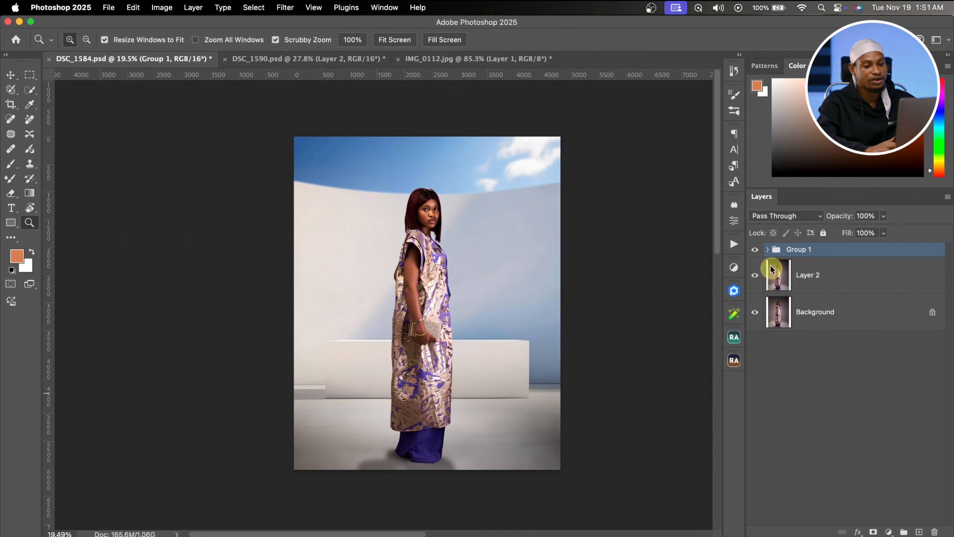
left_click(755, 251)
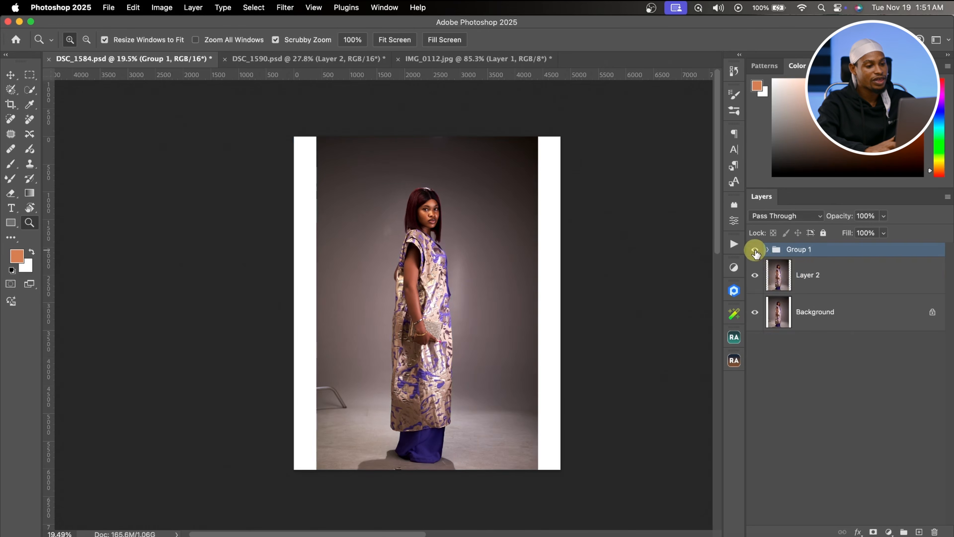
left_click(756, 250)
left_click(756, 251)
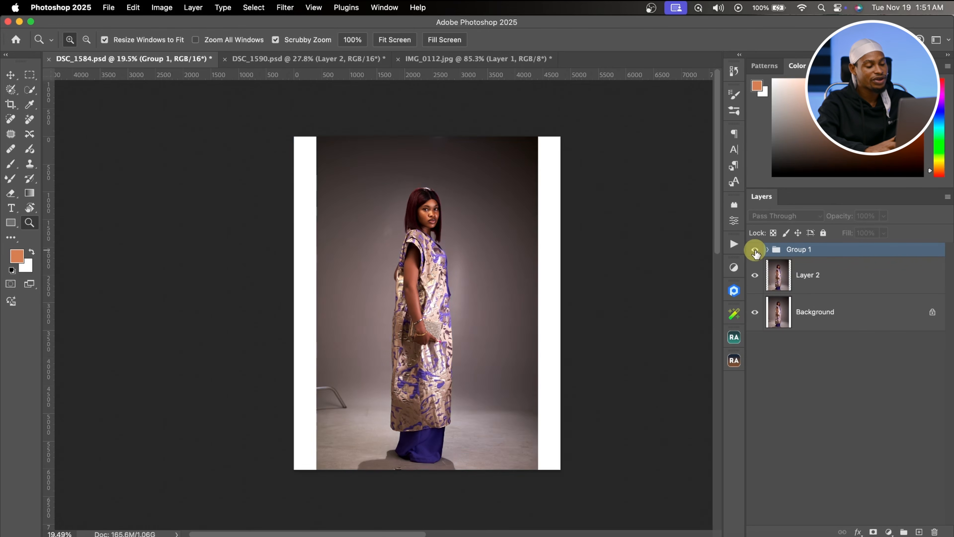
left_click(756, 251)
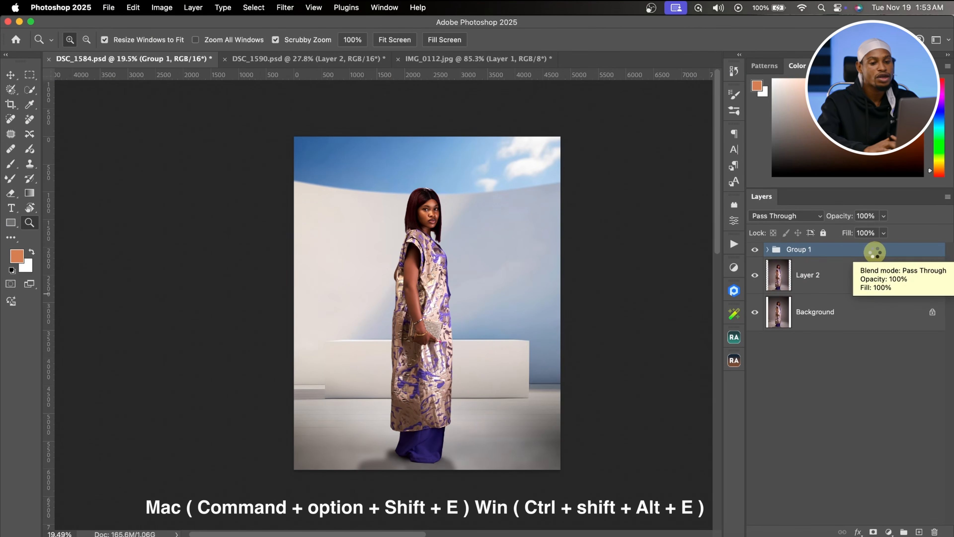
Stamp all visible layers into a new merged layer and hide Group 1, Layer 2 and Background beneath it
key("alt+shift+super+e")
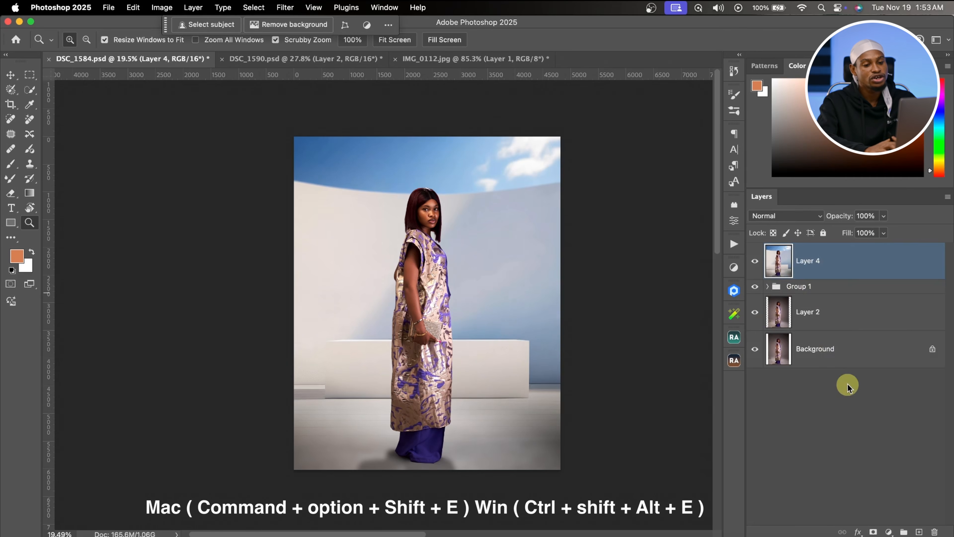
left_click(755, 286)
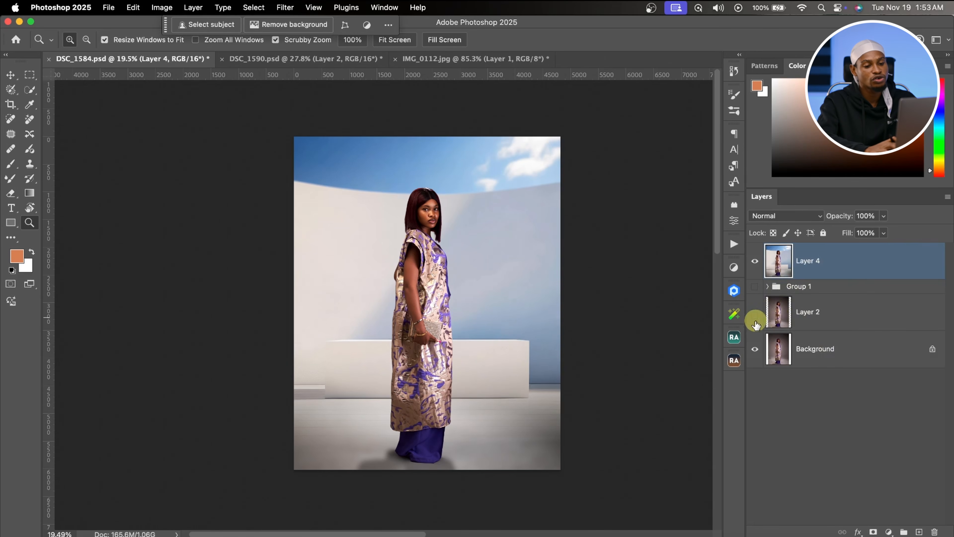
left_click_drag(756, 324, 755, 350)
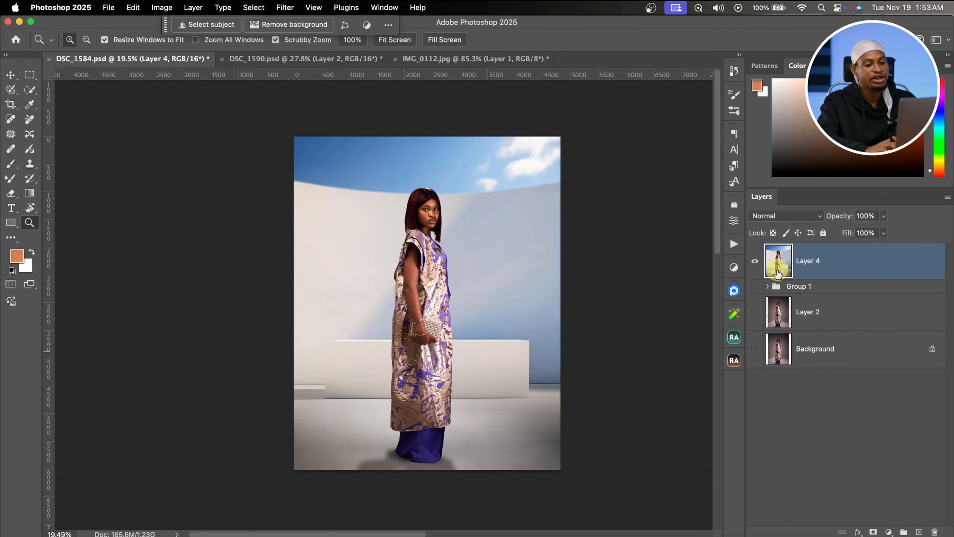
Make Group 1, Layer 2 and Background visible again and convert Layer 4 for smart filters
left_click_drag(777, 274, 776, 284)
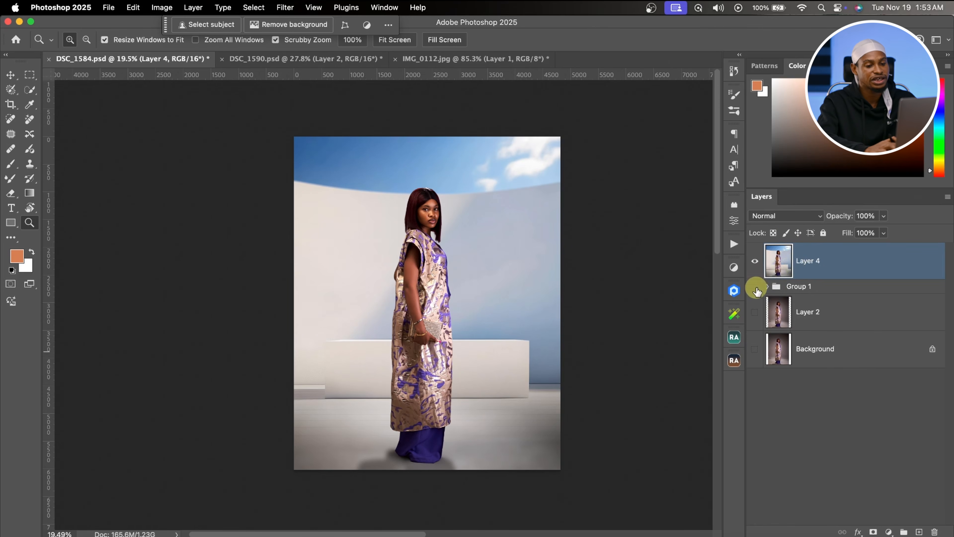
left_click_drag(755, 286, 756, 347)
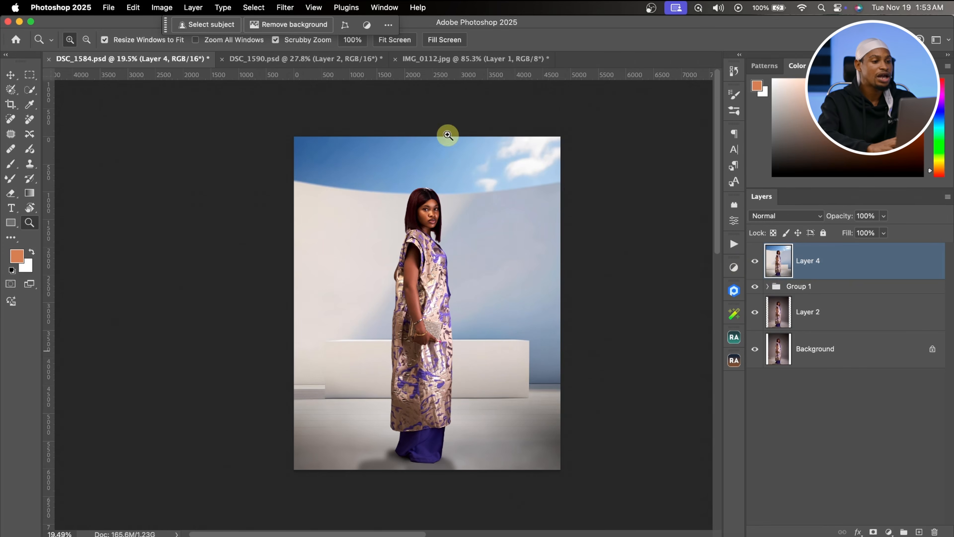
left_click(285, 8)
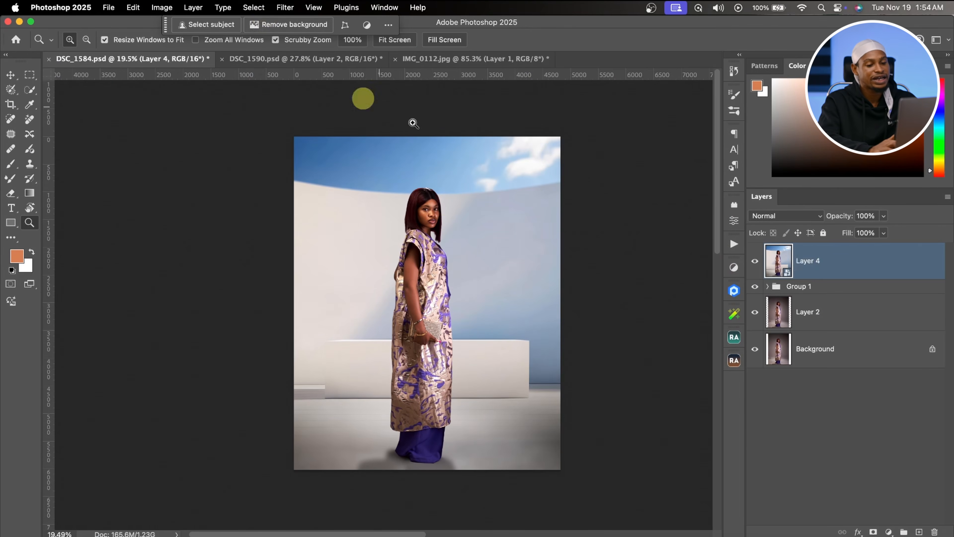
Apply the Camera Raw Filter to Layer 4 and create a Subject mask around the woman
left_click(286, 8)
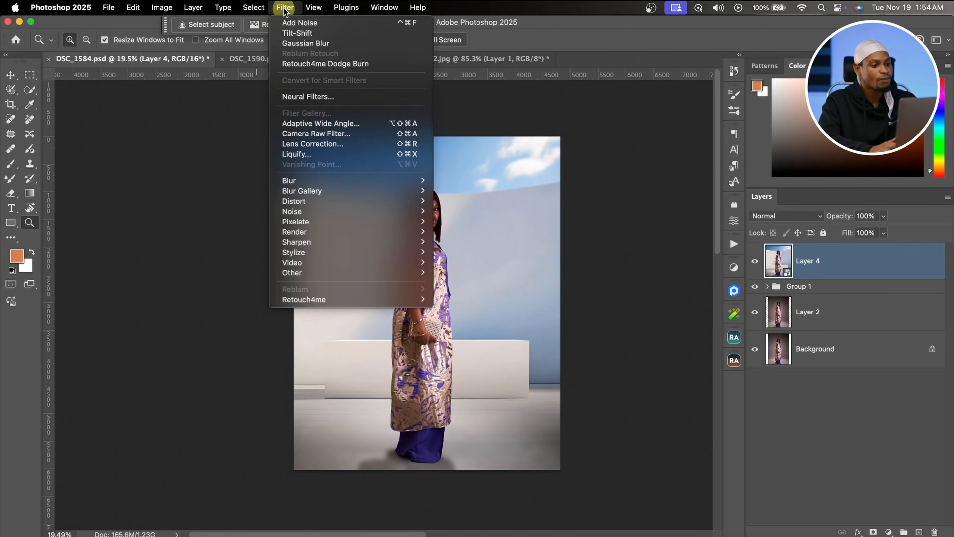
left_click(310, 134)
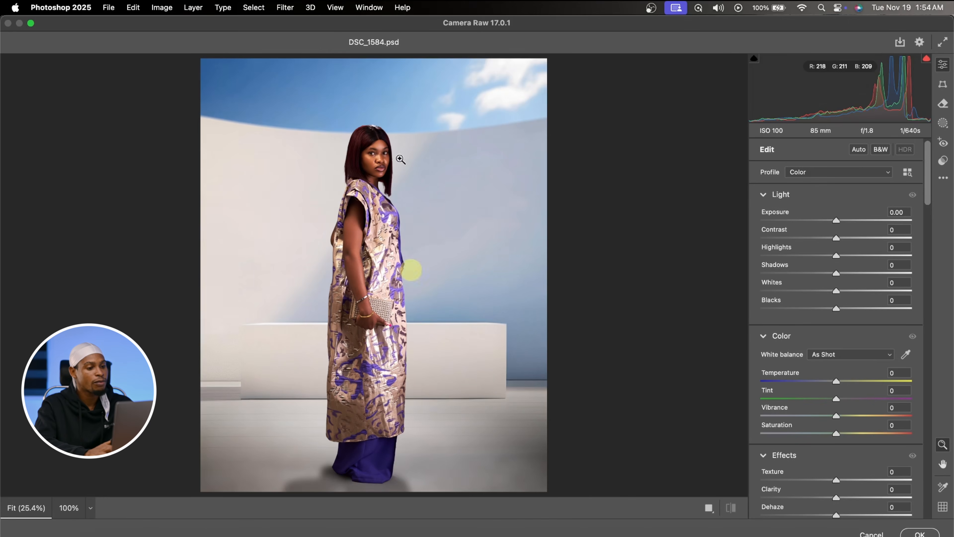
left_click(943, 124)
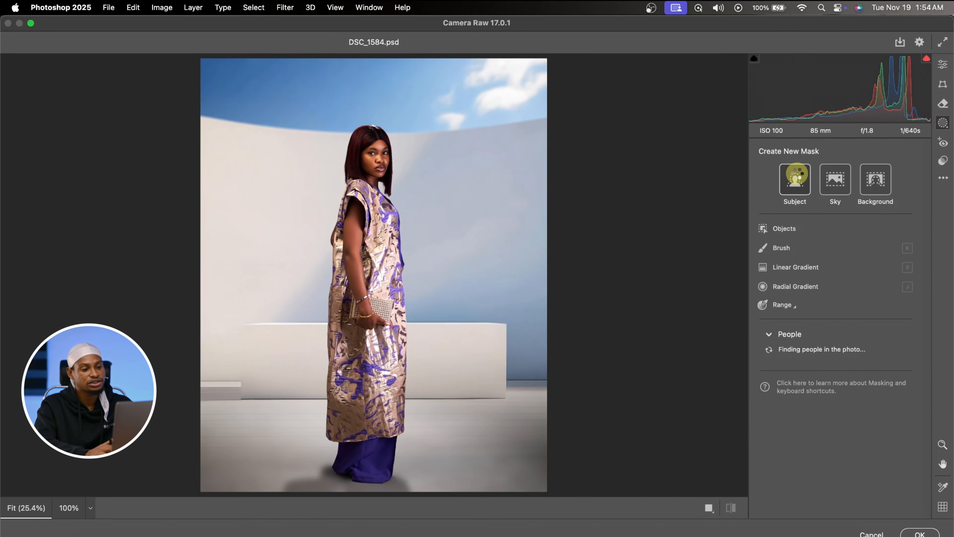
left_click(796, 176)
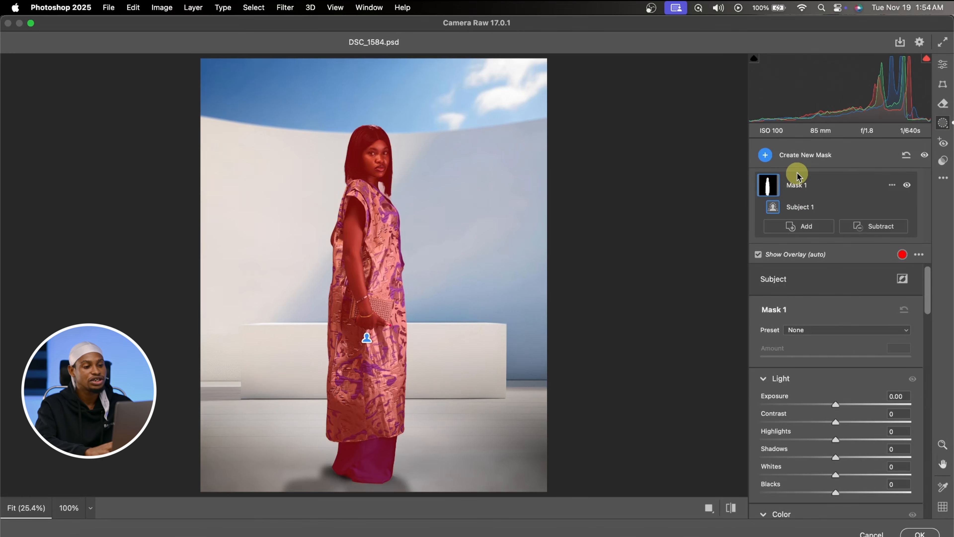
Set the Subject mask's exposure to +0.40 and highlights to -12, comparing the portrait before and after the exposure change
left_click(836, 406)
left_click_drag(842, 408, 847, 411)
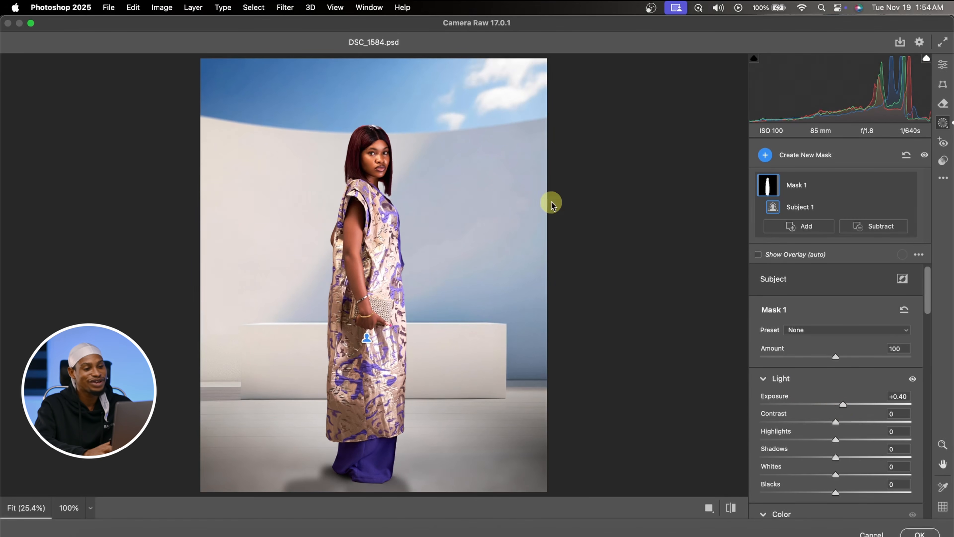
left_click(729, 510)
left_click(729, 510)
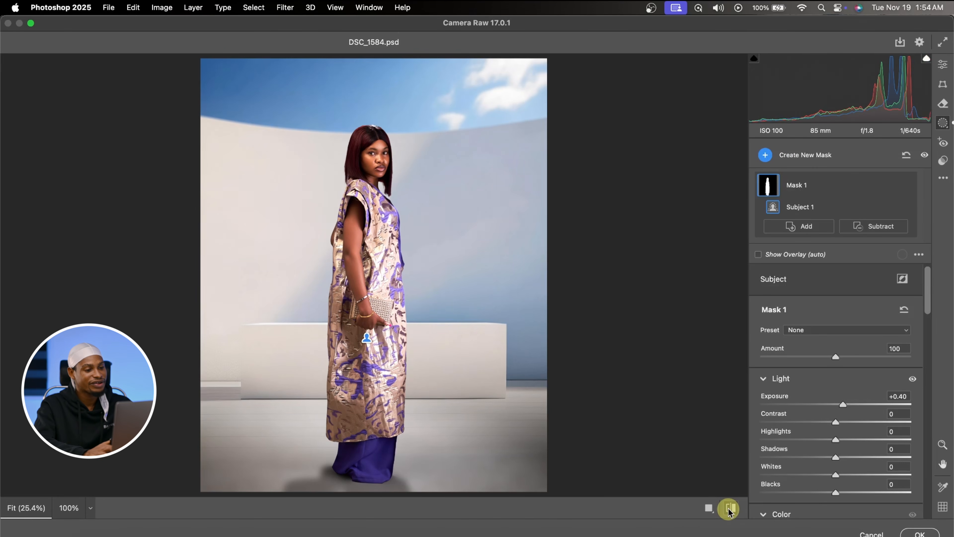
left_click(729, 510)
left_click(729, 509)
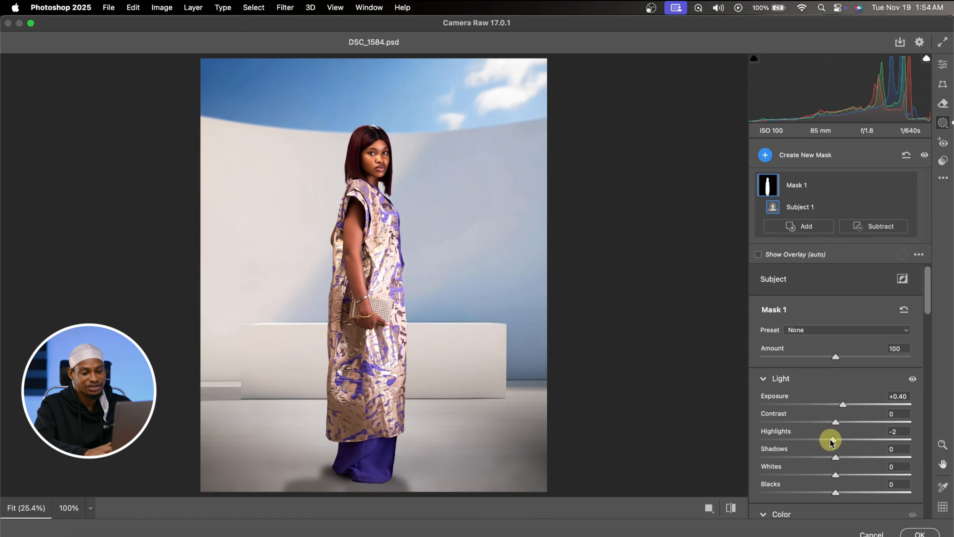
left_click_drag(826, 442, 825, 441)
Set the whole image's exposure to +0.10, contrast to +5 and highlights to -12
left_click(943, 65)
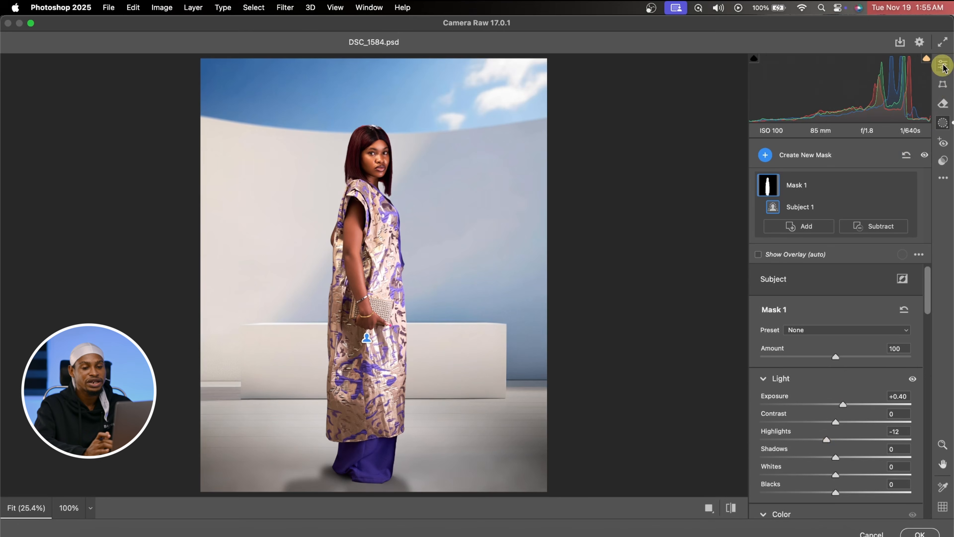
left_click(943, 67)
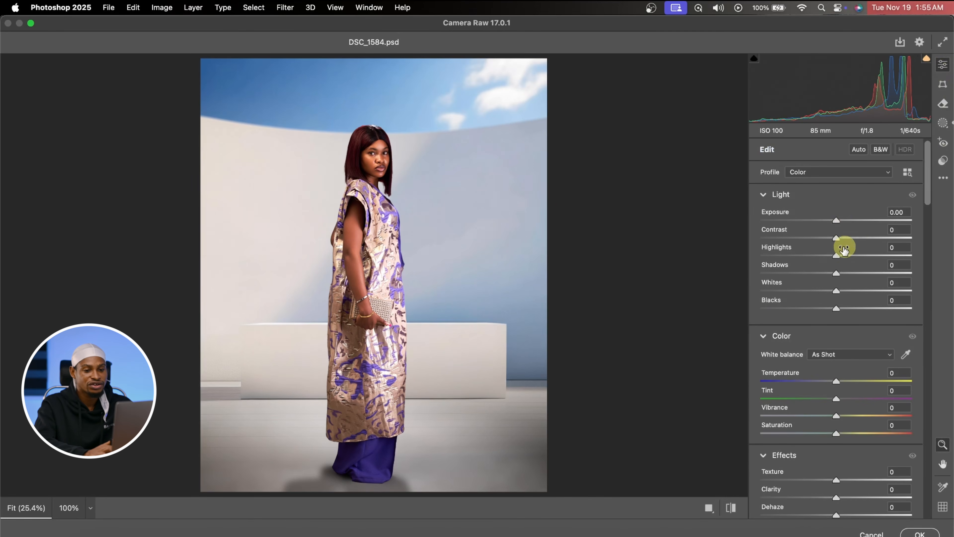
left_click_drag(837, 223, 840, 225)
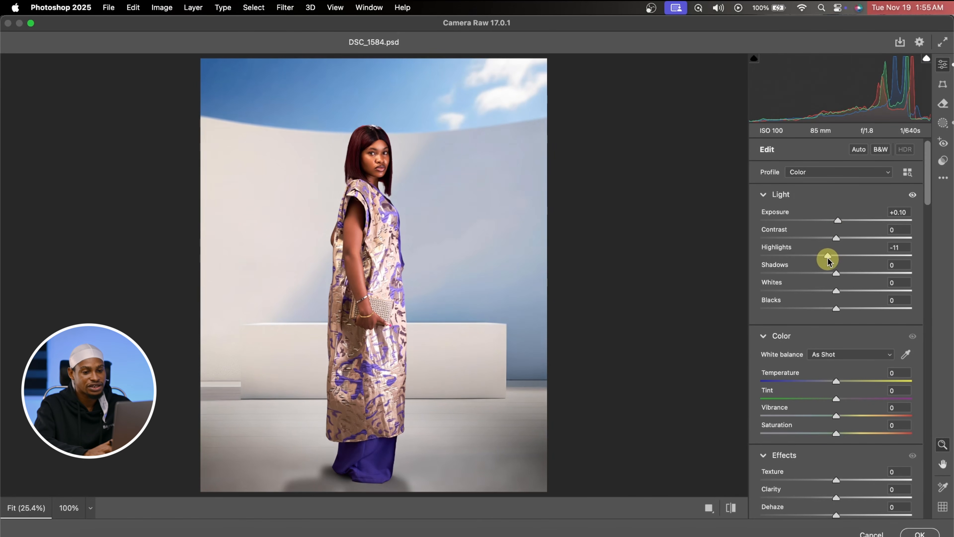
left_click_drag(829, 259, 827, 258)
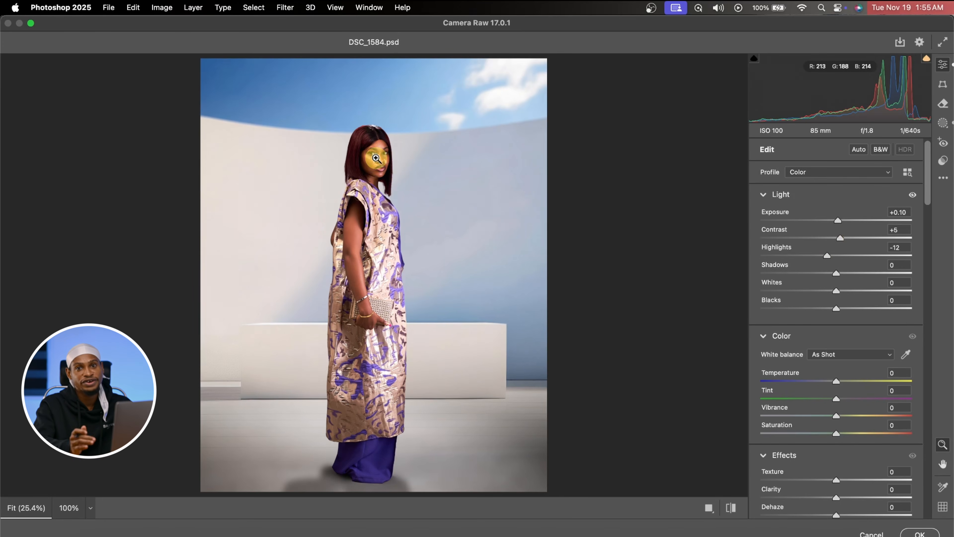
Anchor the point curve at the quarter, mid and three-quarter tones, raising the black point's output to 7 and lowering the white point's to 248
scroll(788, 409, "down", 12)
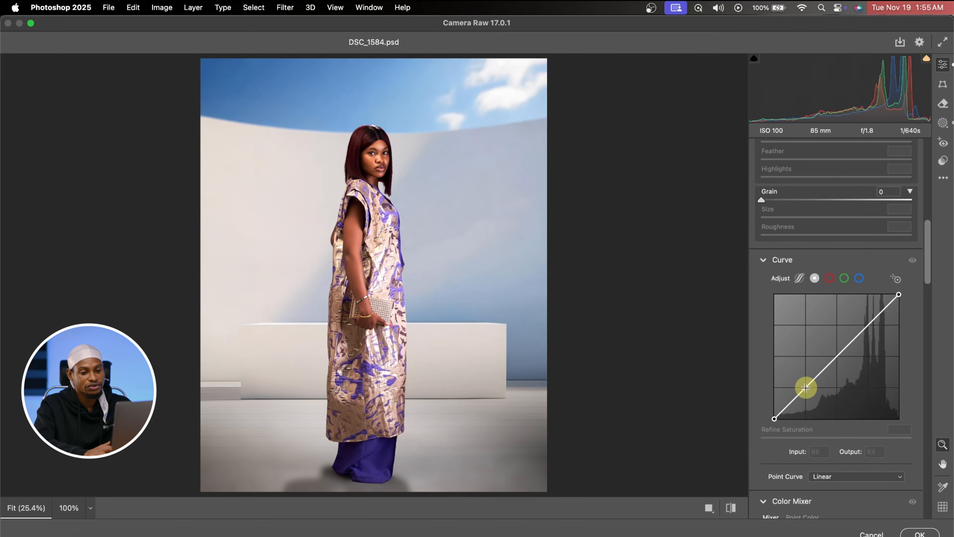
left_click(806, 387)
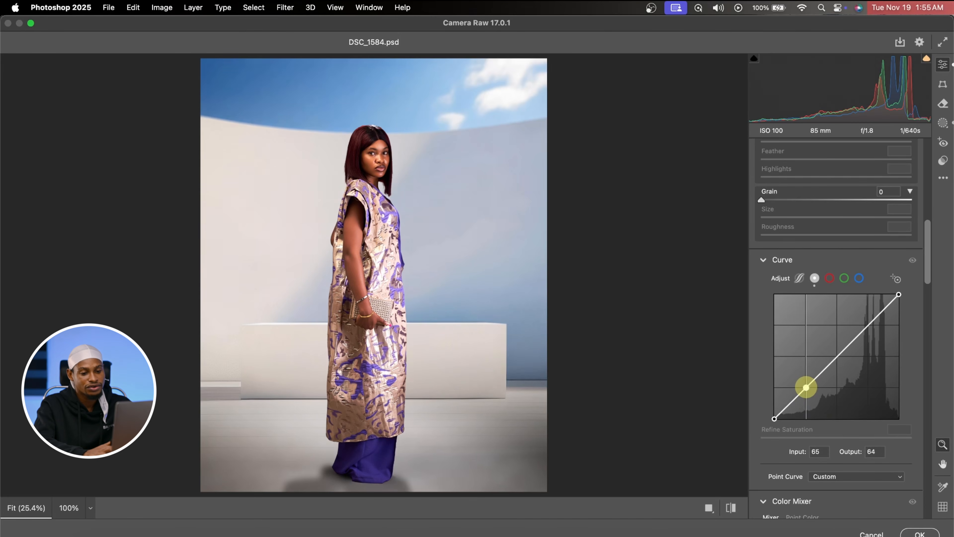
left_click(837, 355)
left_click(866, 324)
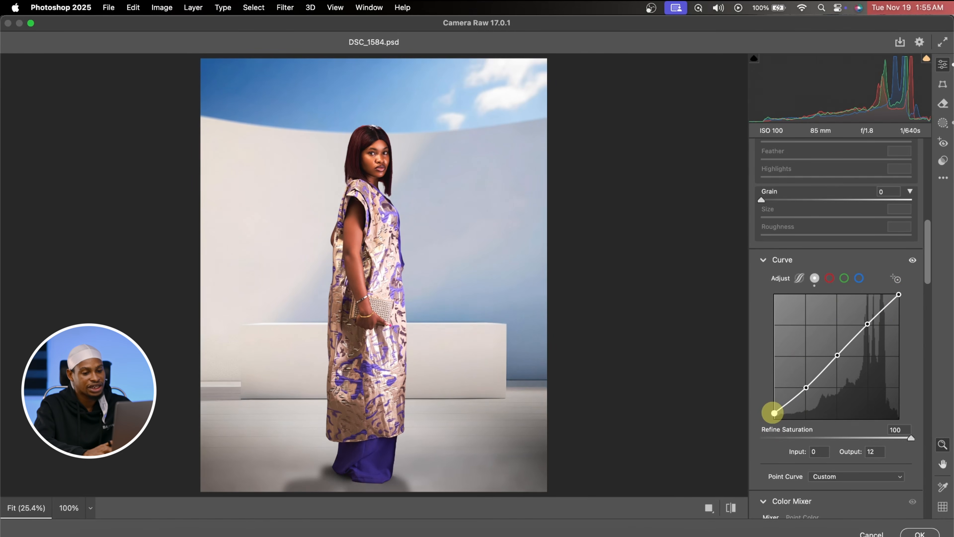
mouse_move(774, 411)
left_mouse_down()
mouse_move(769, 383)
mouse_move(768, 415)
left_mouse_up()
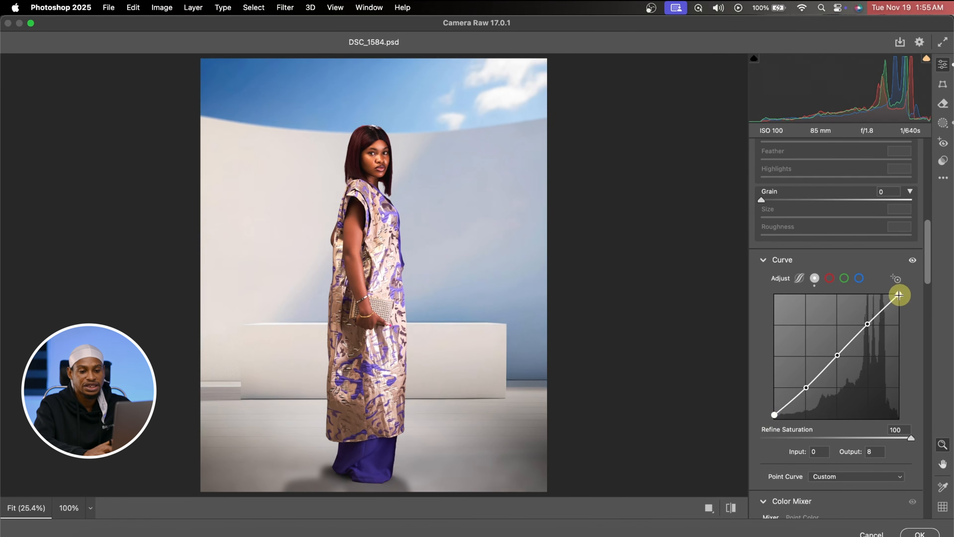
left_click_drag(899, 294, 899, 297)
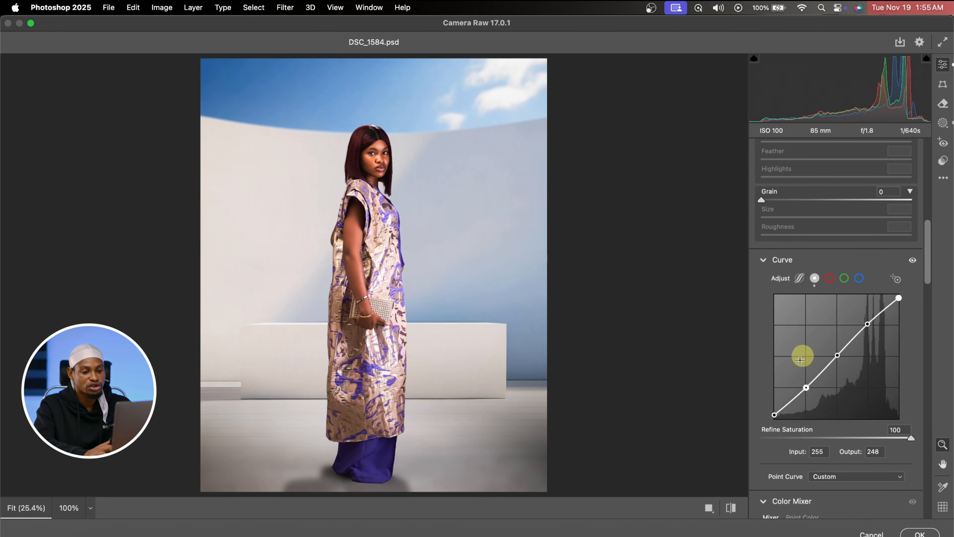
left_click_drag(775, 414, 775, 414)
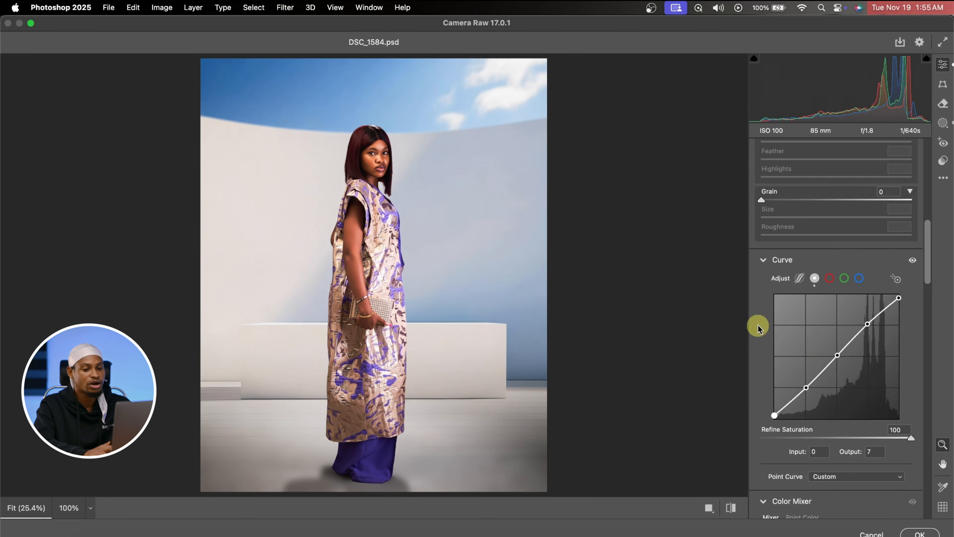
Calibrate the blue primary saturation to +20 and the red and green primary saturation to -11, comparing the result with the original
scroll(895, 399, "down", 20)
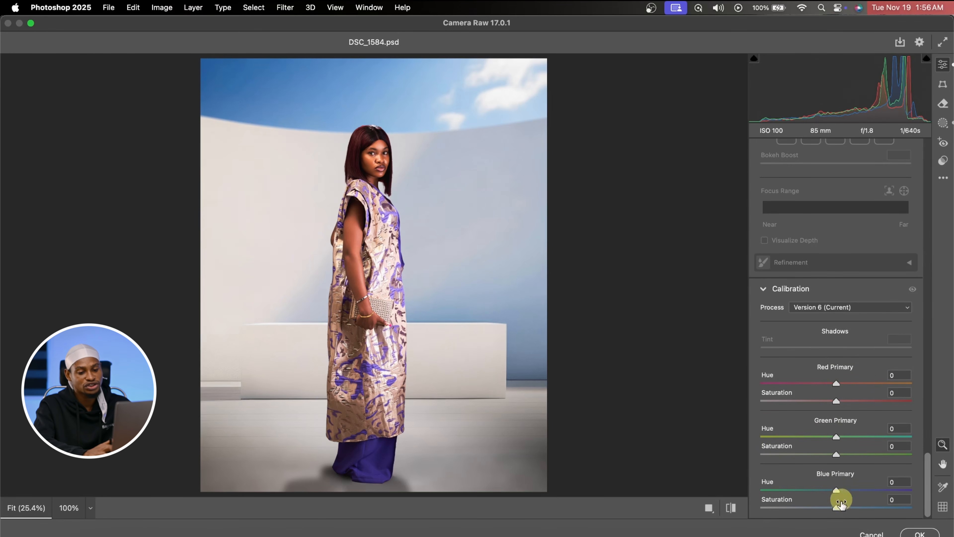
left_click_drag(836, 508, 855, 510)
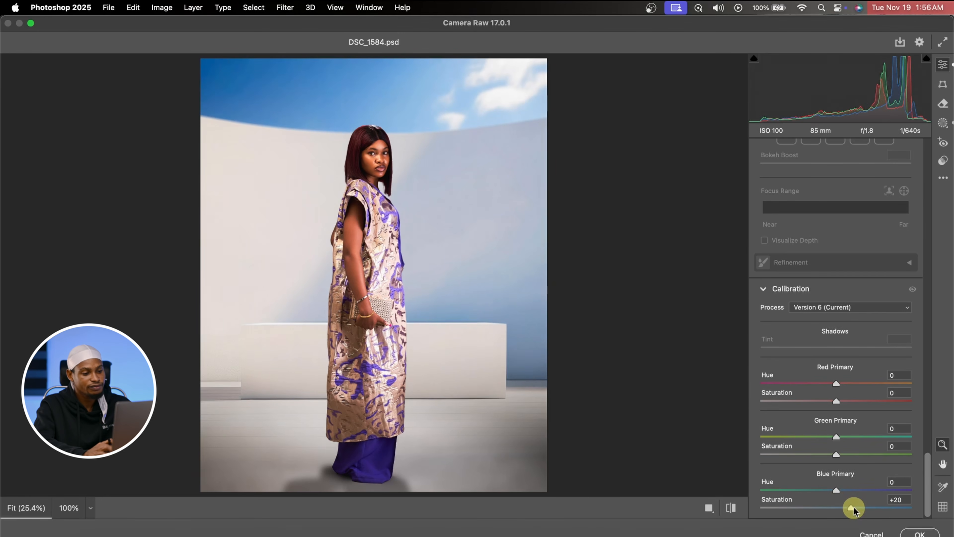
left_click_drag(366, 153, 419, 217)
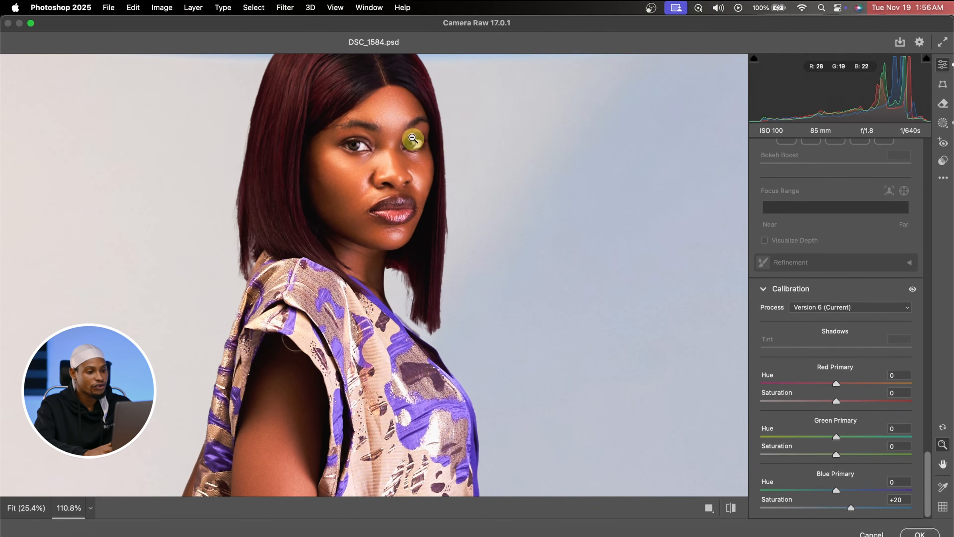
scroll(524, 309, "down", 3)
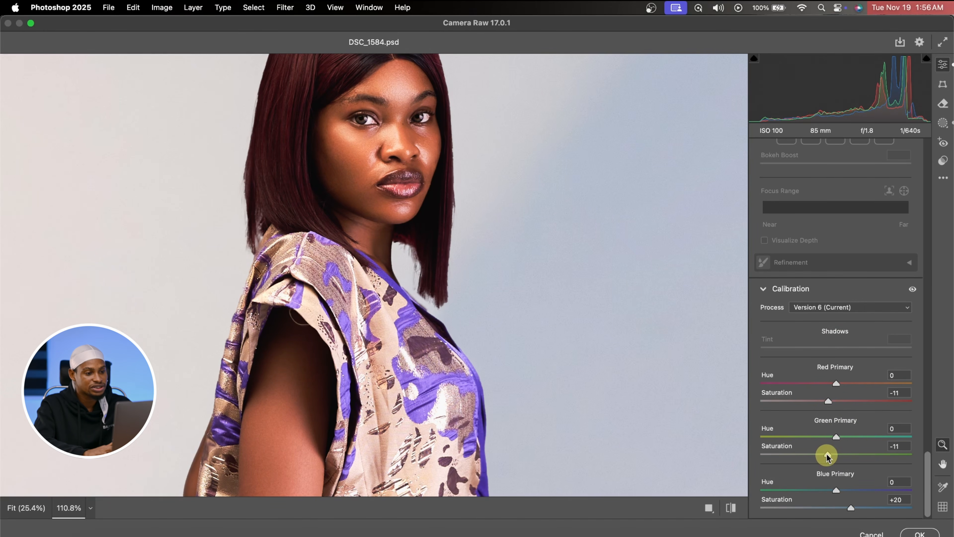
scroll(454, 336, "down", 5)
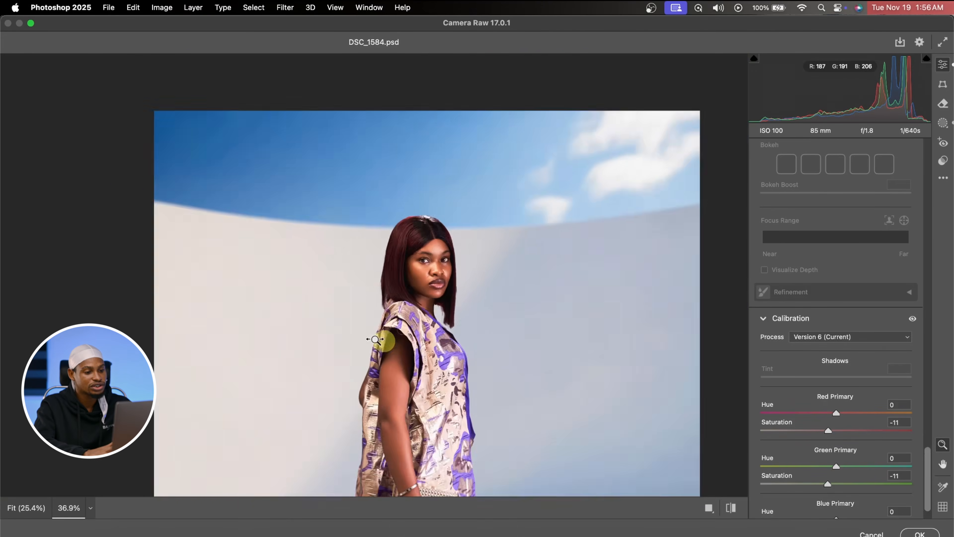
left_click(732, 509)
left_click(732, 508)
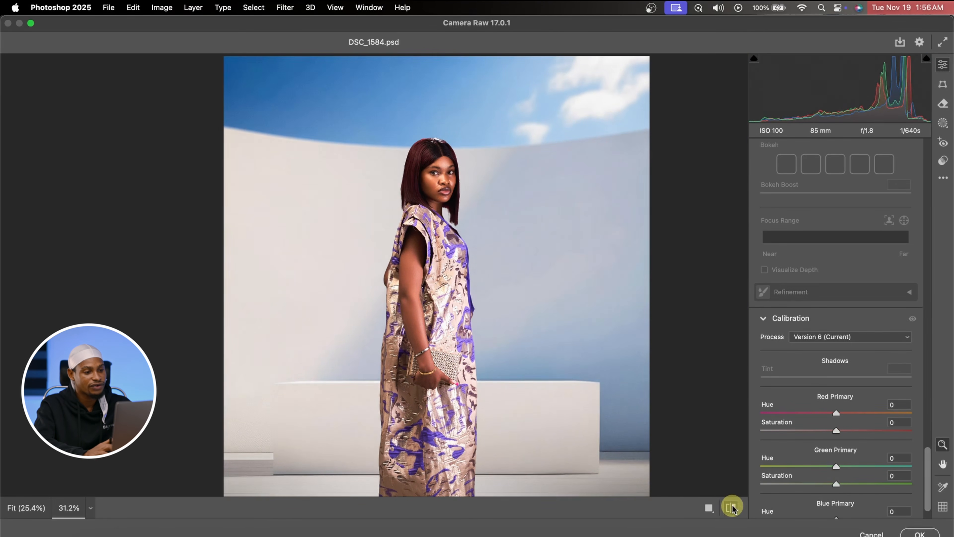
left_click(732, 508)
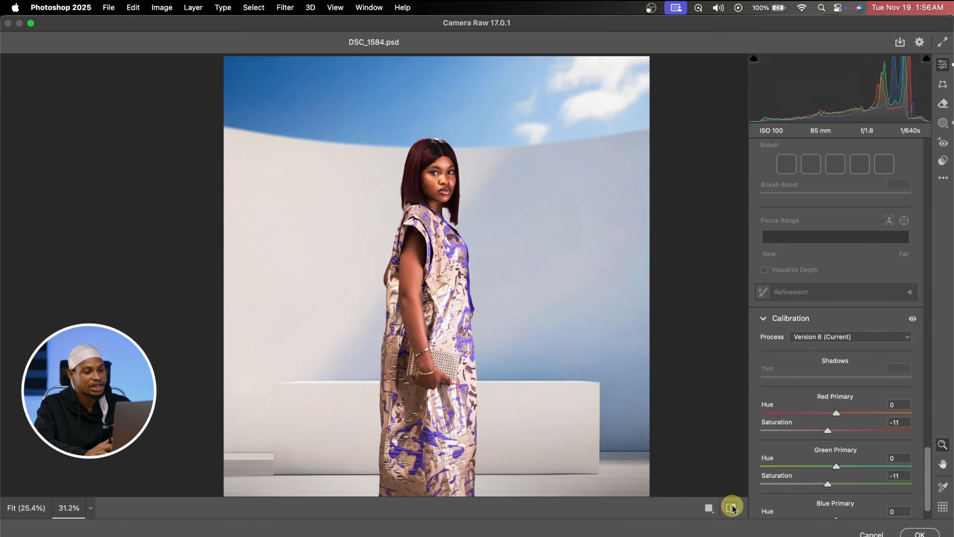
left_click(506, 185, "alt")
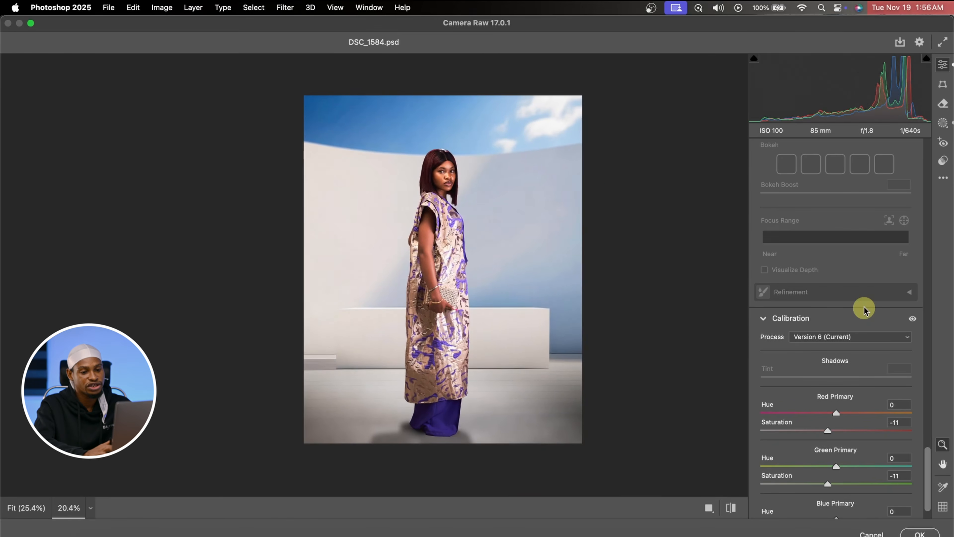
Lower the whole image's contrast to +3 and raise the Subject mask's exposure to +0.45
scroll(864, 308, "up", 20)
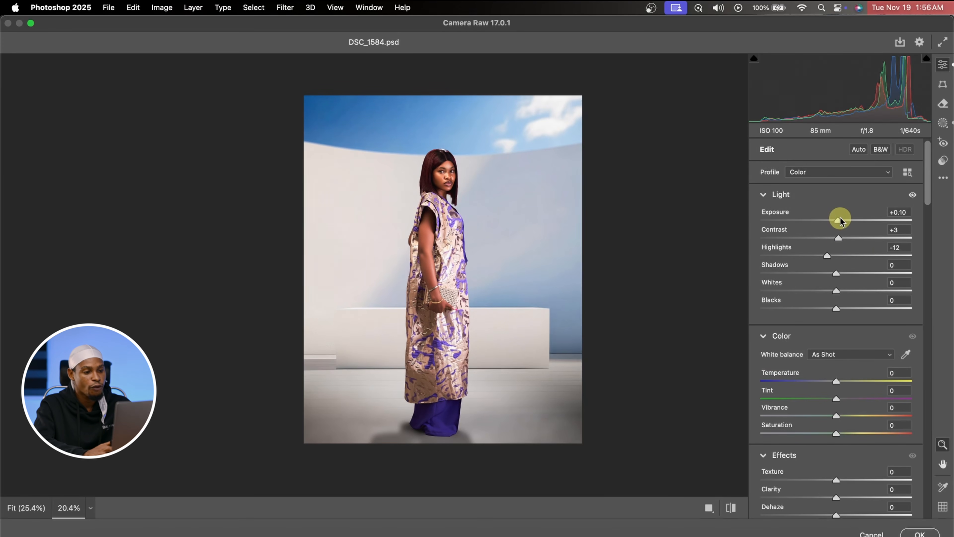
left_click_drag(840, 220, 839, 223)
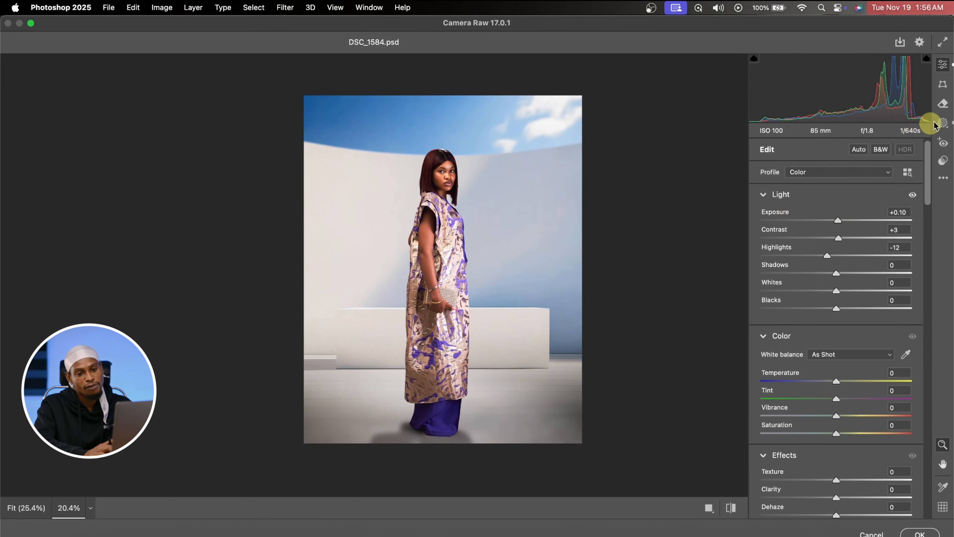
left_click(942, 123)
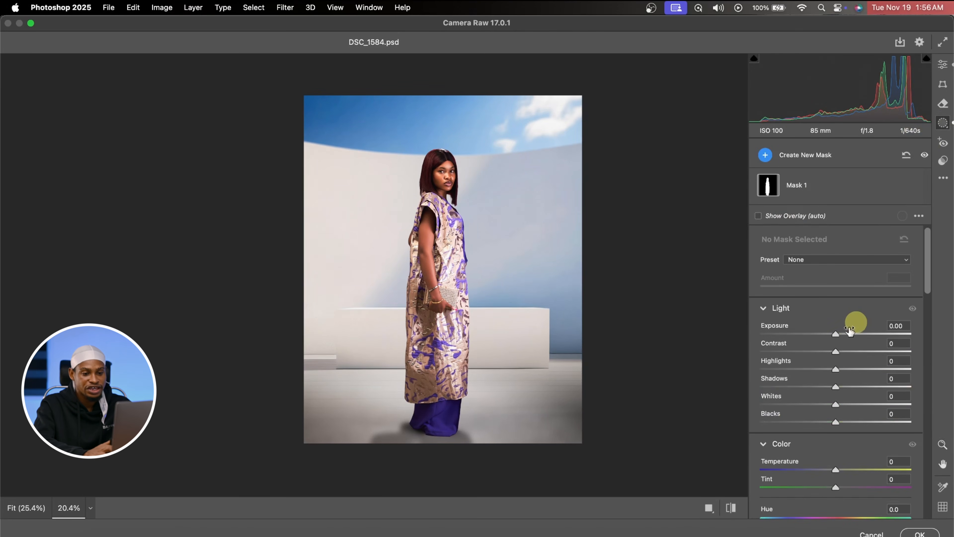
left_click(774, 186)
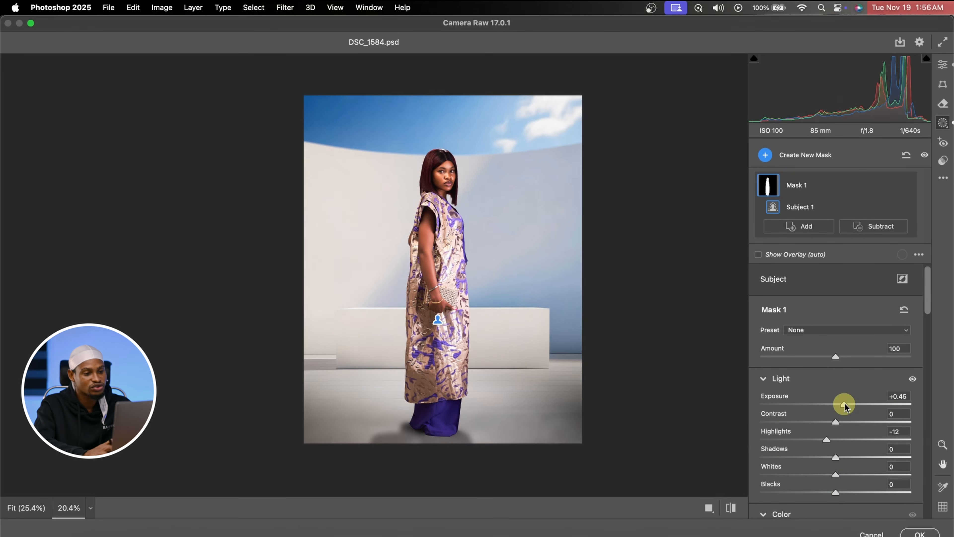
Add a linear gradient mask from the upper-right clouds down toward the left wall, set its temperature to +9, and compare with the original
left_click(763, 154)
left_click(804, 242)
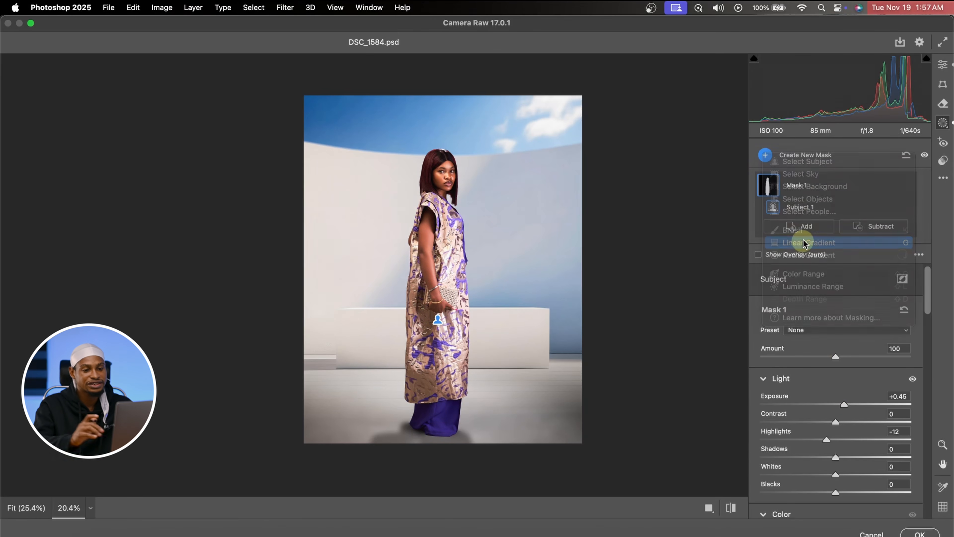
left_click_drag(560, 116, 330, 250)
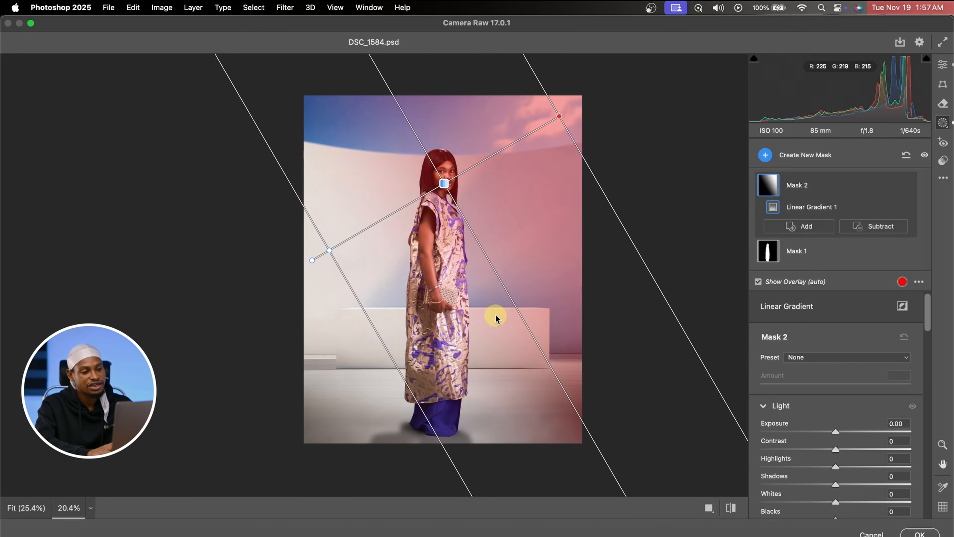
left_click_drag(839, 434, 841, 435)
scroll(854, 428, "down", 5)
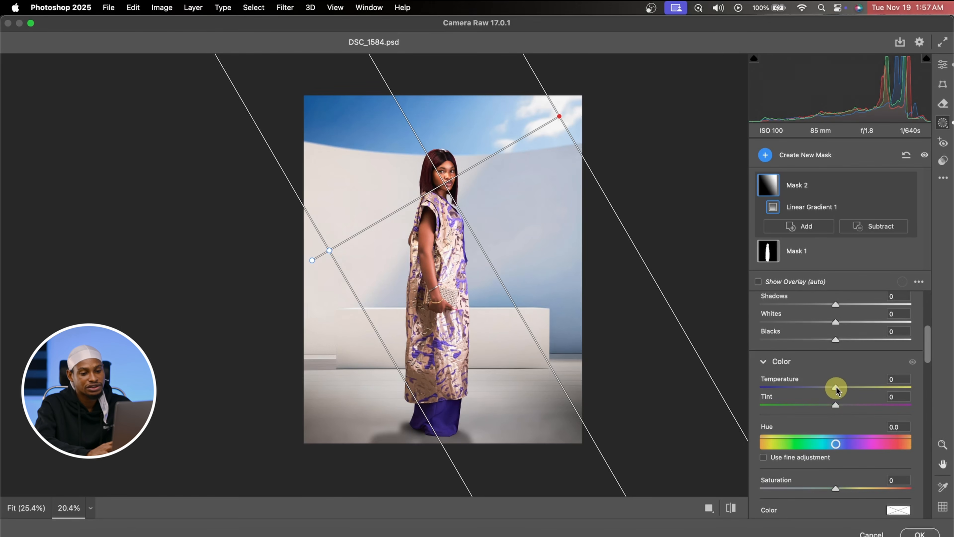
left_click_drag(836, 387, 845, 388)
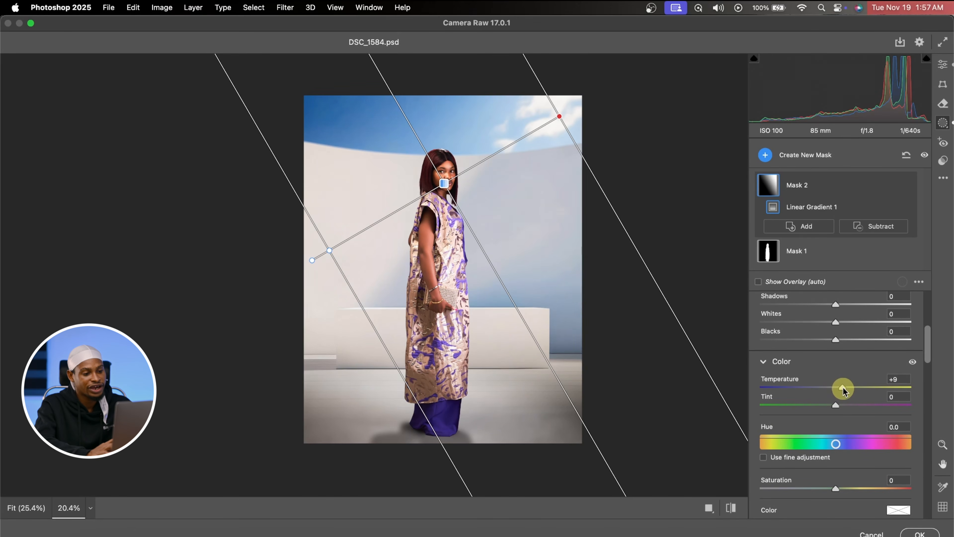
left_click(733, 510)
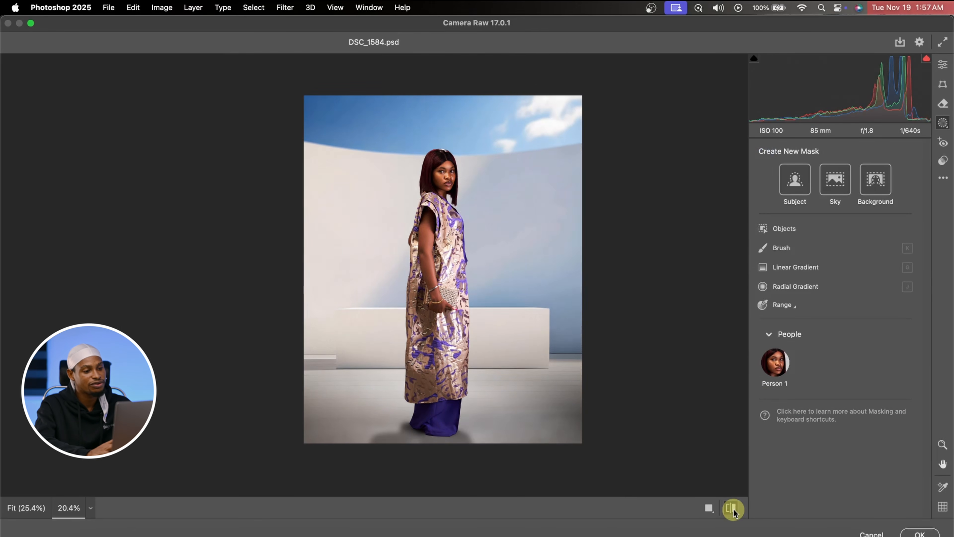
left_click(732, 509)
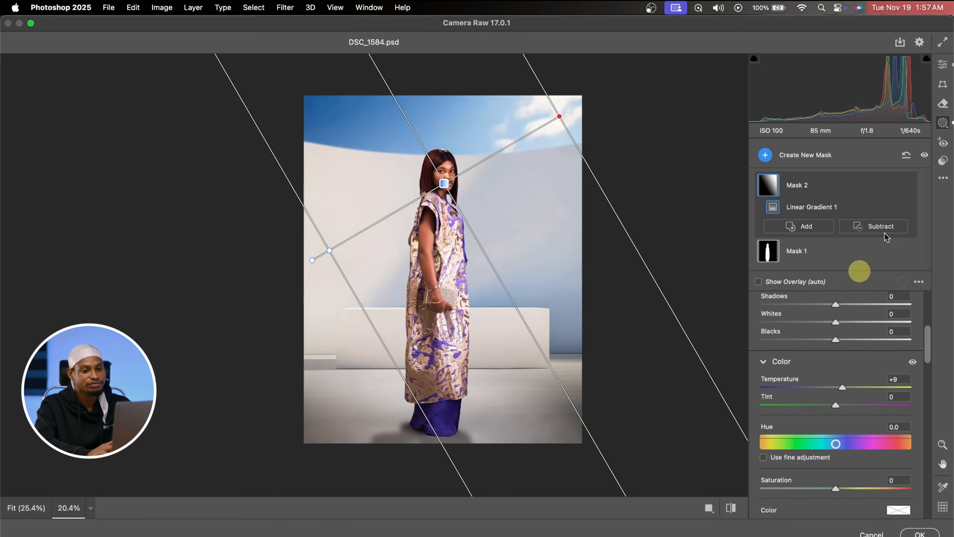
Compare the overall grade with the original, set the whole image's exposure to +0.05, and apply the Camera Raw filter
left_click(949, 72)
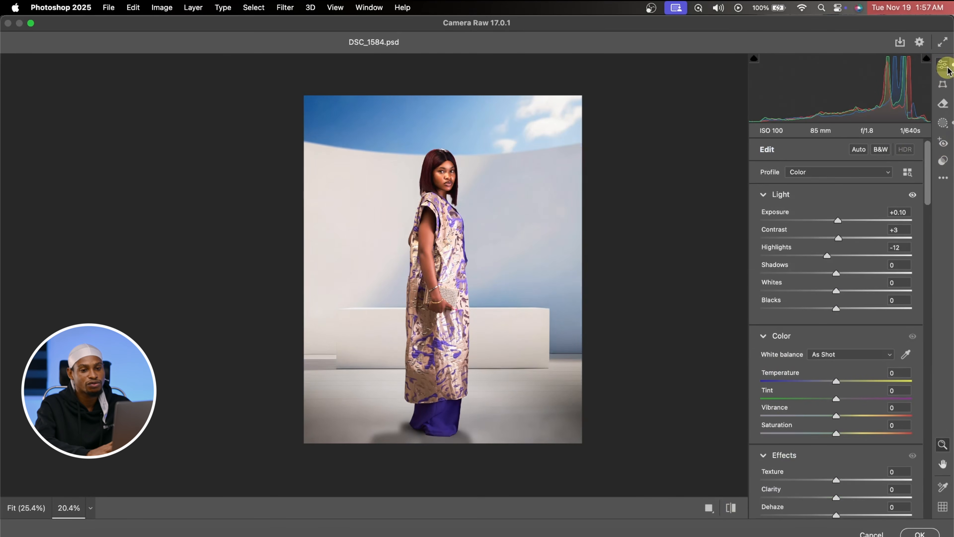
left_click(729, 511)
left_click(729, 510)
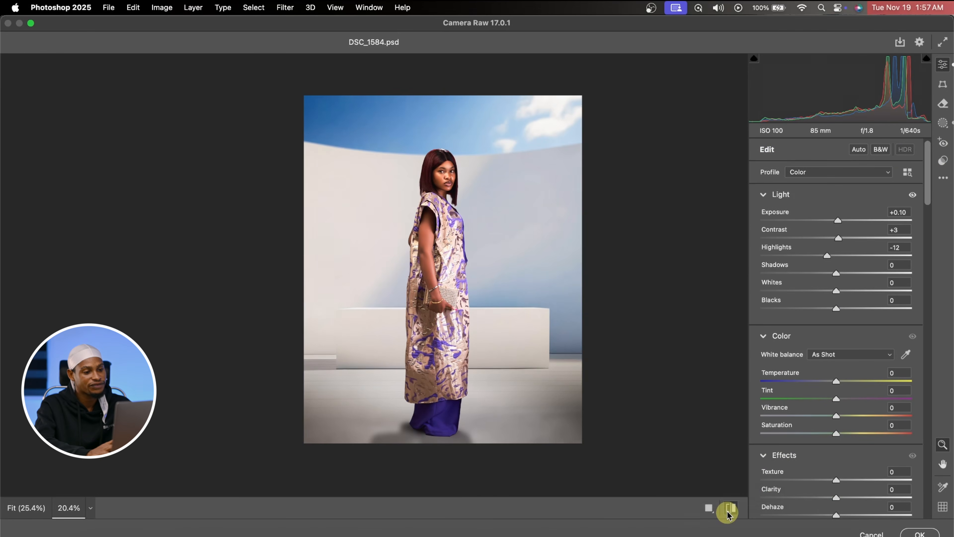
left_click(729, 511)
left_click(729, 511)
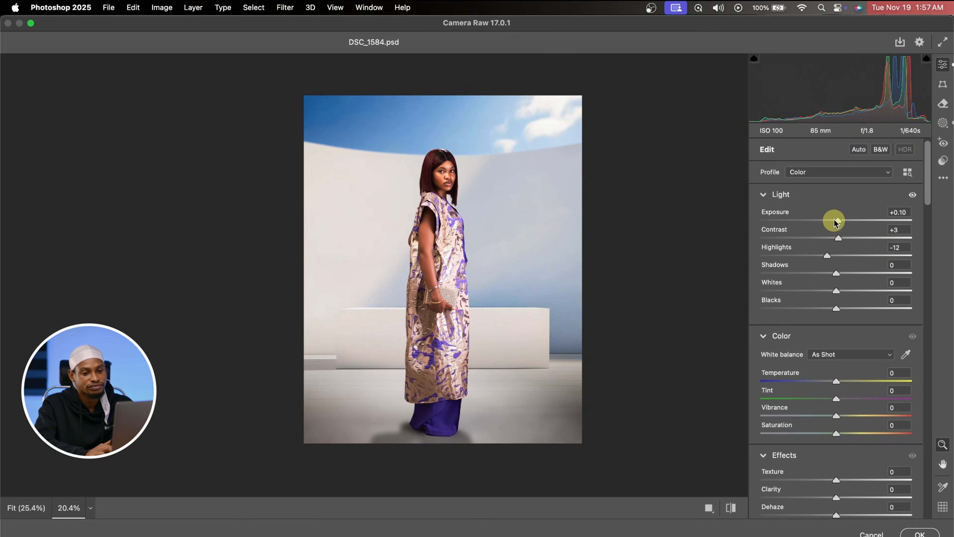
left_click_drag(838, 223, 836, 220)
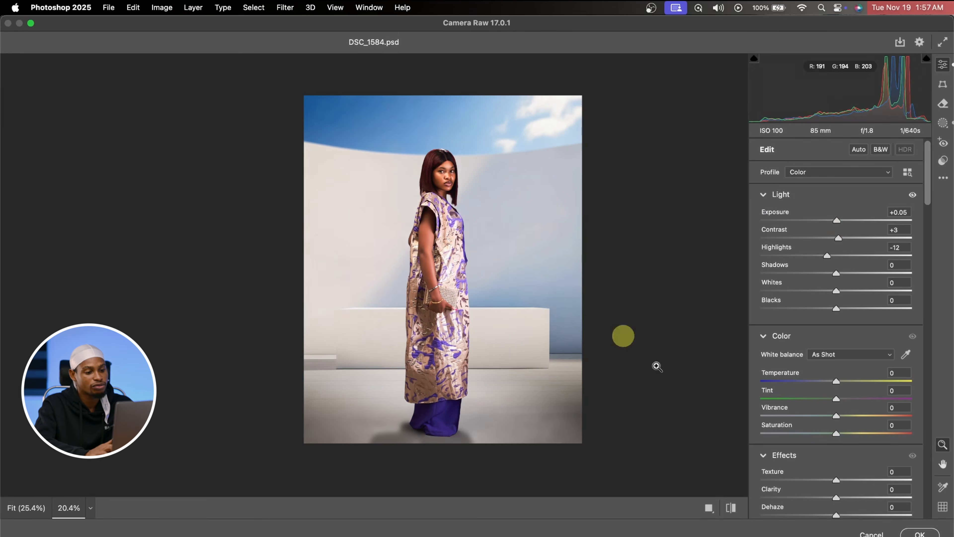
left_click(921, 534)
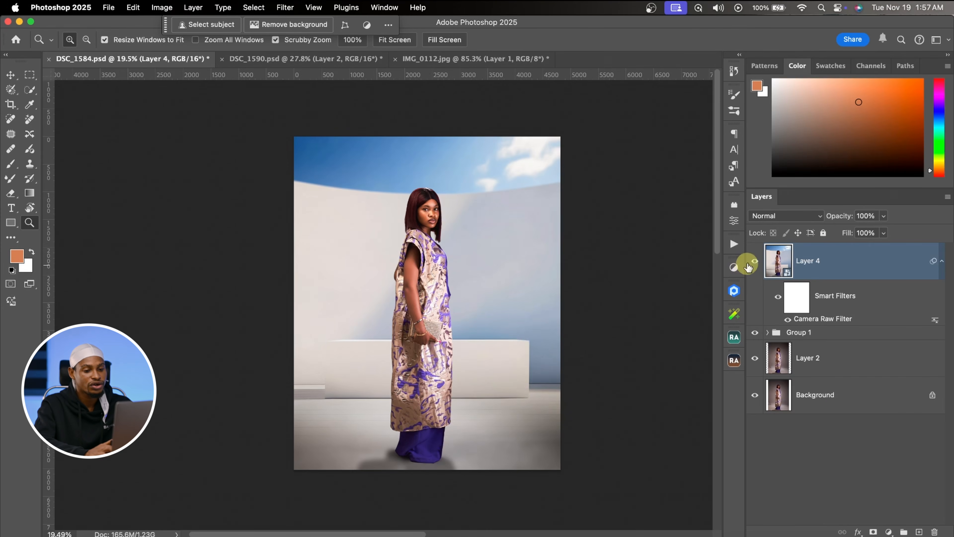
Toggle Layer 4's visibility to compare the composite with and without the Camera Raw grade
left_click(756, 261)
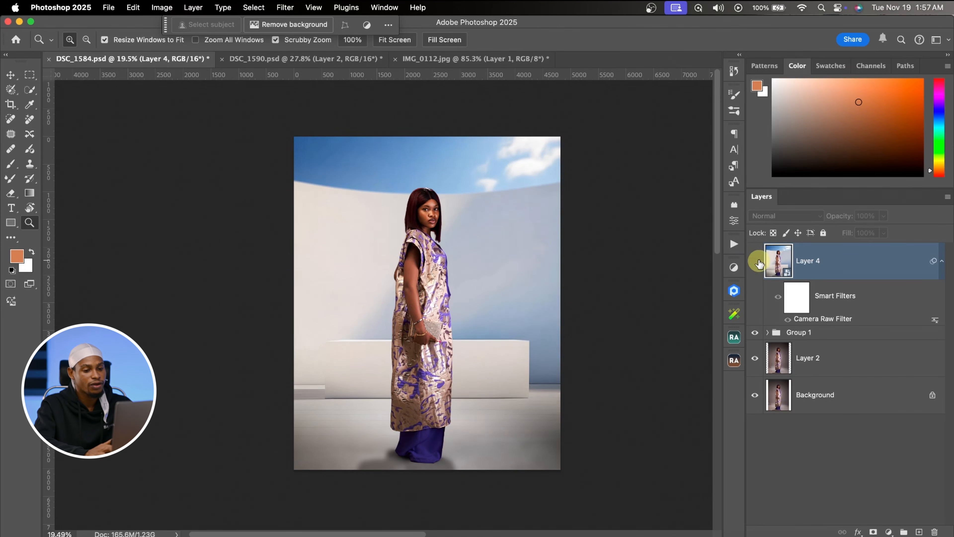
left_click(756, 263)
left_click(756, 263)
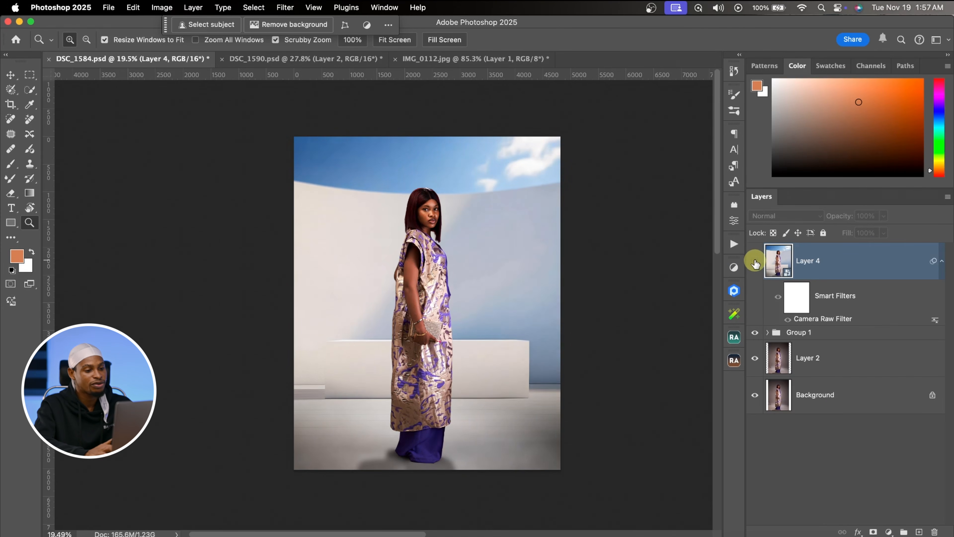
left_click(755, 263)
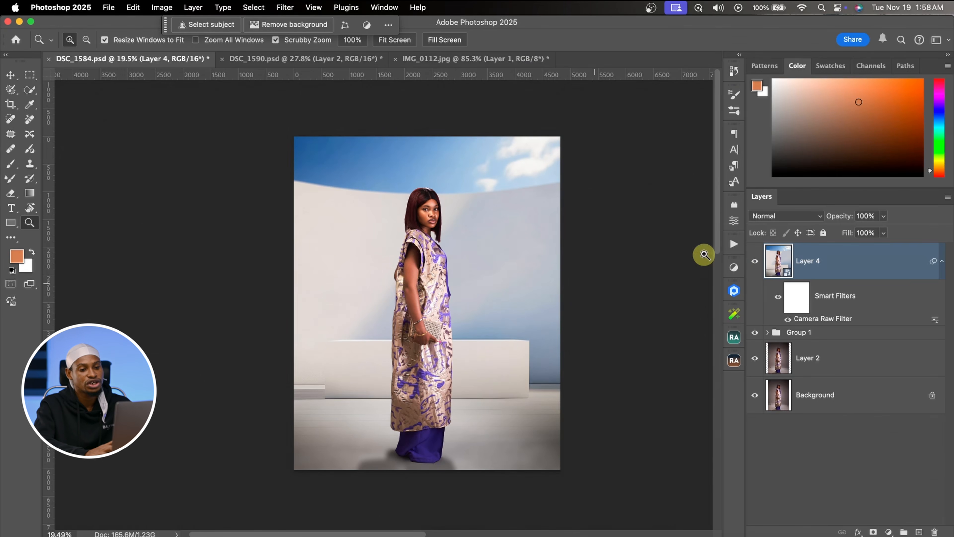
Run the Noise action above Layer 4 and lower the noise layer's opacity to 38%, judging the grain on the face
left_click(733, 247)
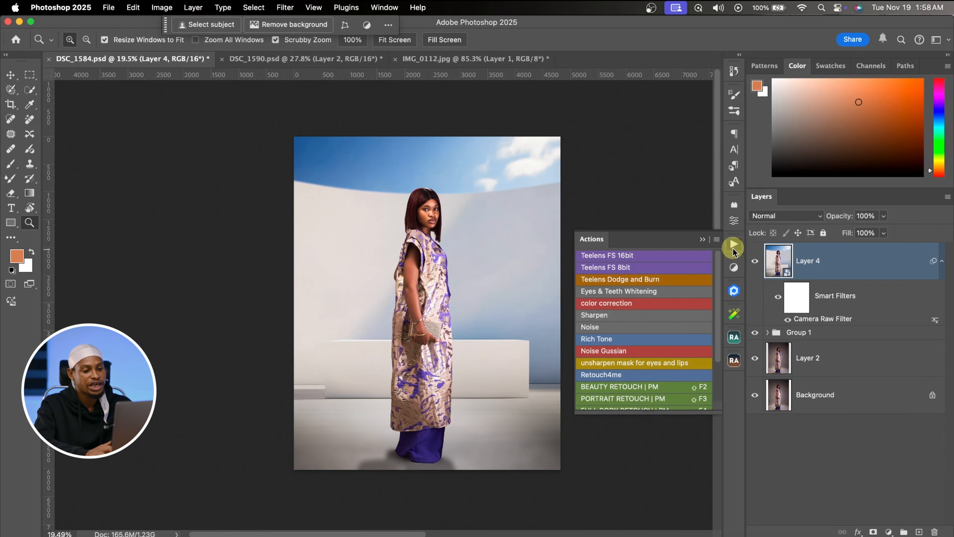
left_click(632, 327)
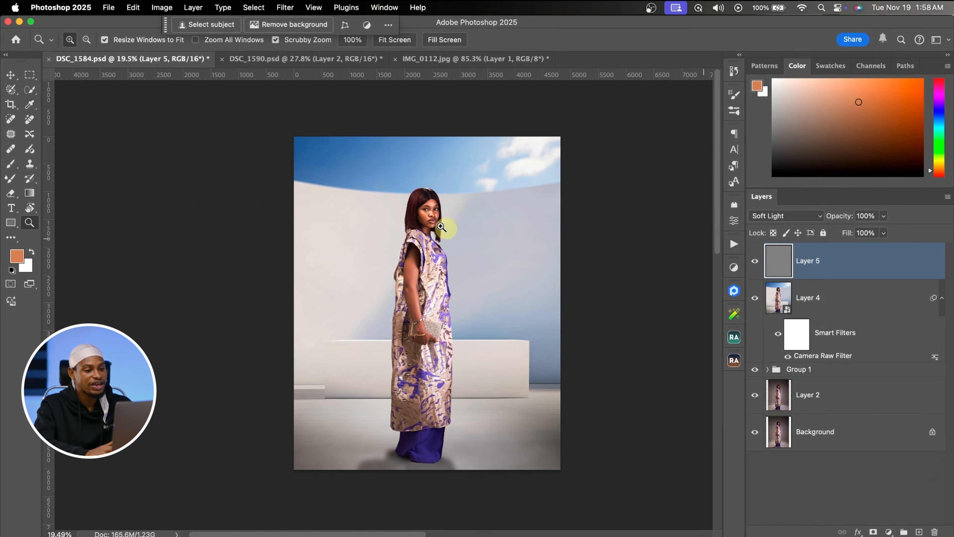
left_click_drag(438, 218, 524, 224)
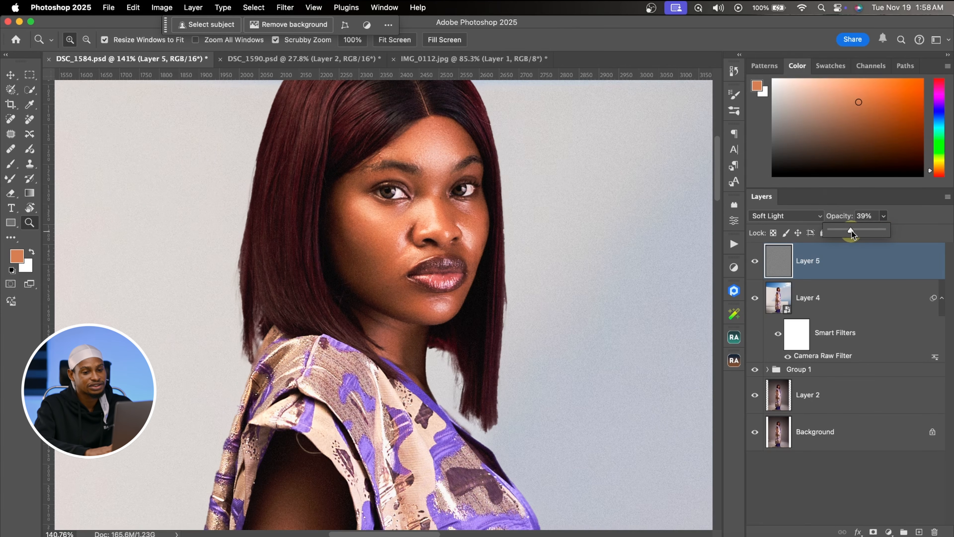
left_click_drag(851, 230, 851, 231)
key("super+0")
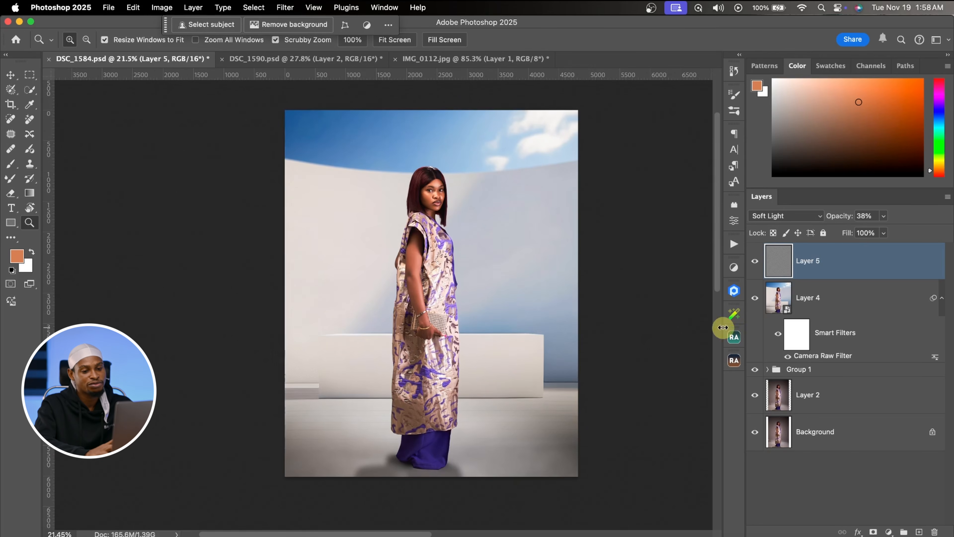
Group all layers above the Background and toggle the group's visibility to compare the finished composite with the original photo
left_click(864, 389, "shift")
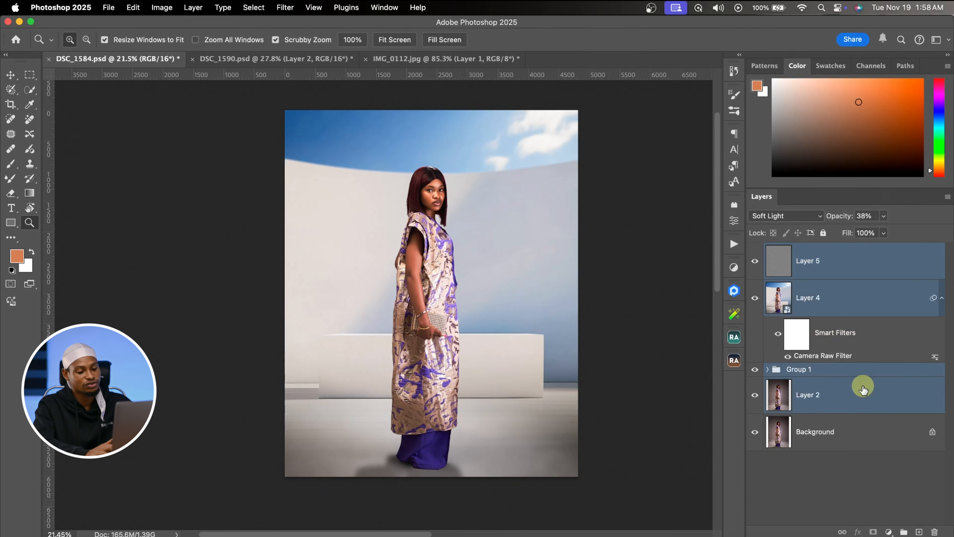
key("super+g")
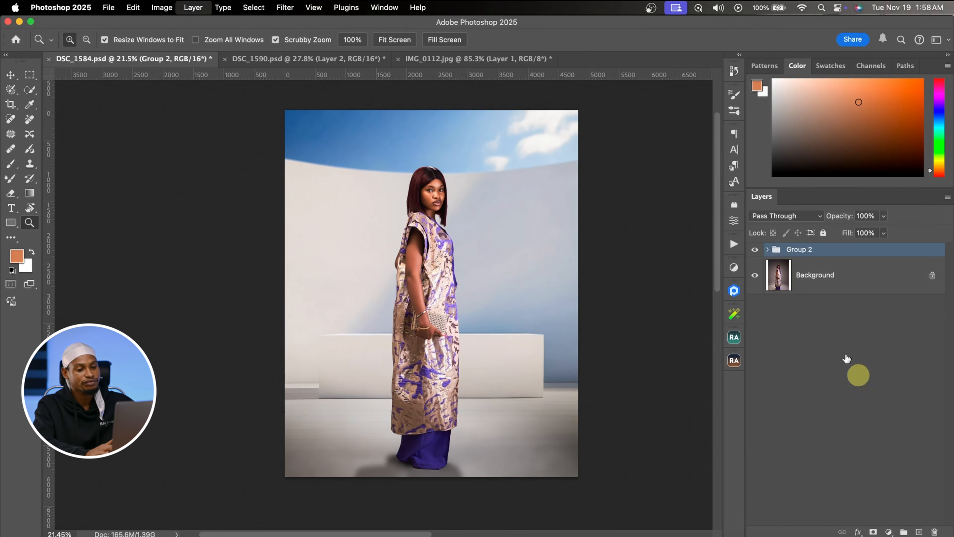
left_click(755, 250)
left_click(755, 252)
left_click(755, 251)
left_click(755, 251)
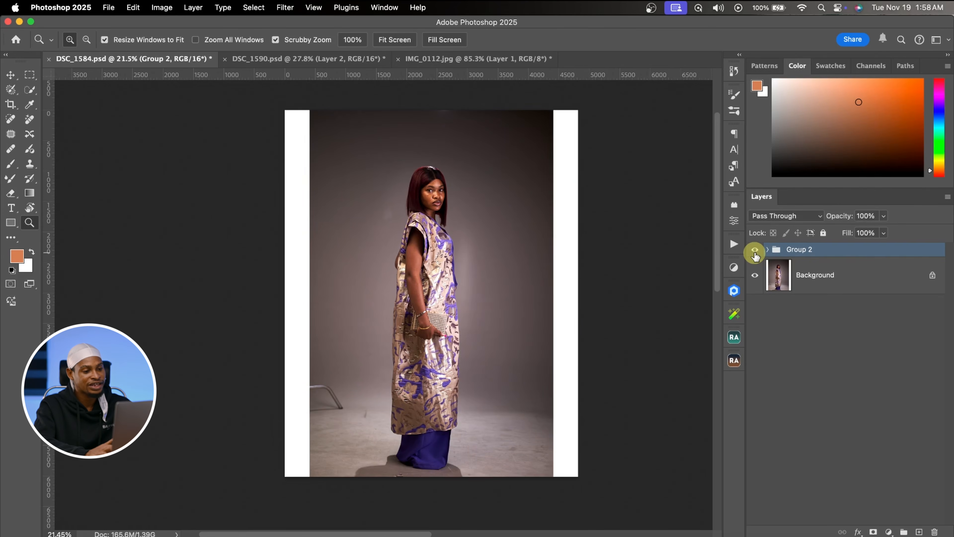